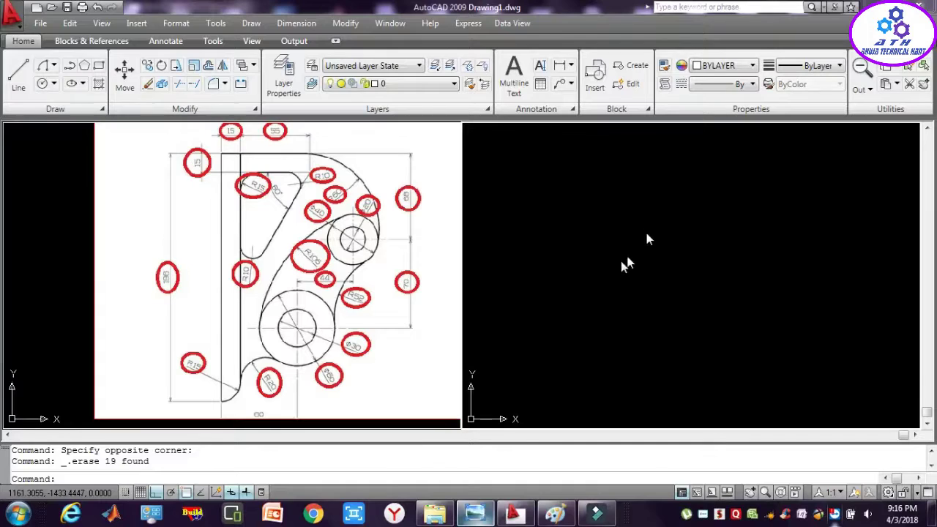
Clear the pending command once the 19 objects are erased.
key(Escape)
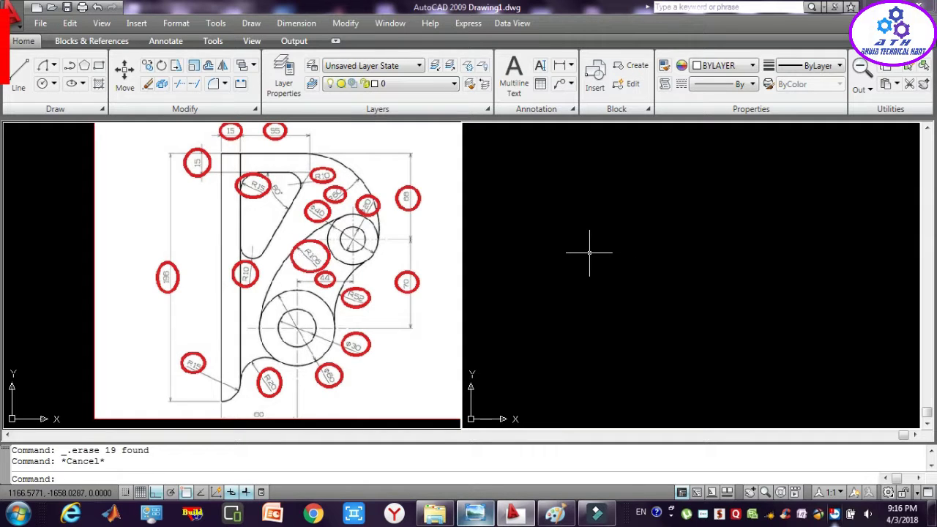
Draw a horizontal and a vertical construction line crossing each other.
text(XL)
key(Return)
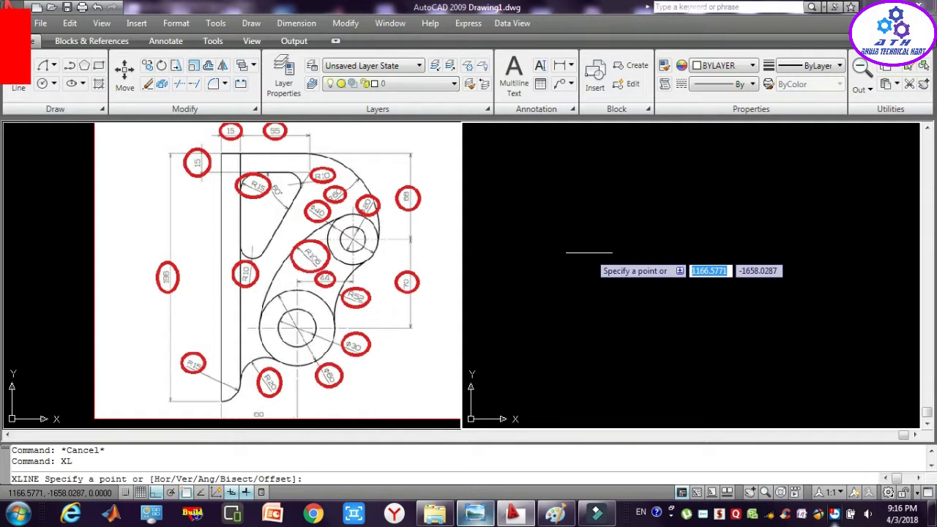
click(548, 262)
click(732, 282)
key(Return)
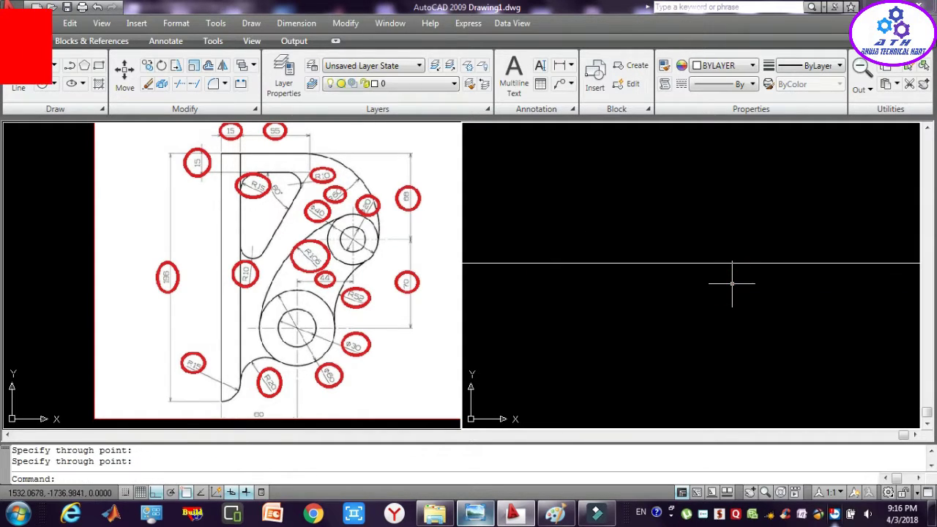
key(Return)
click(693, 370)
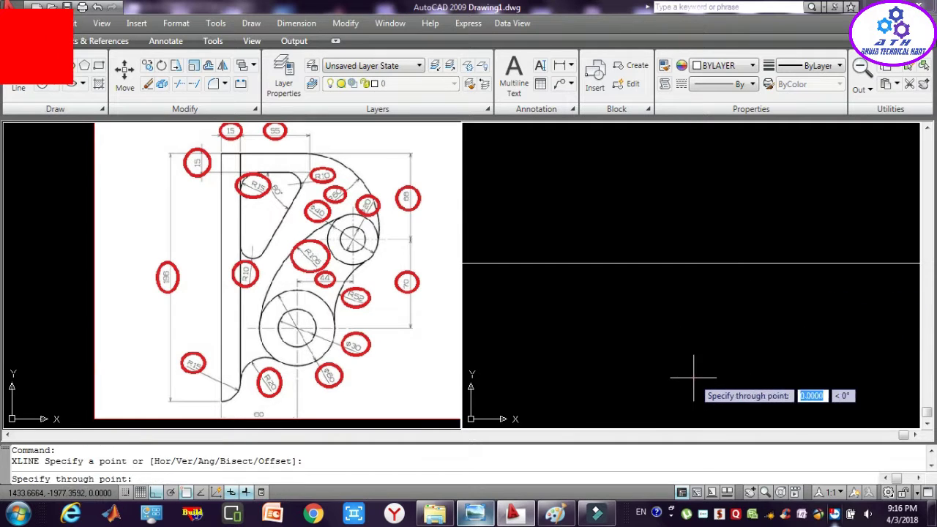
click(693, 261)
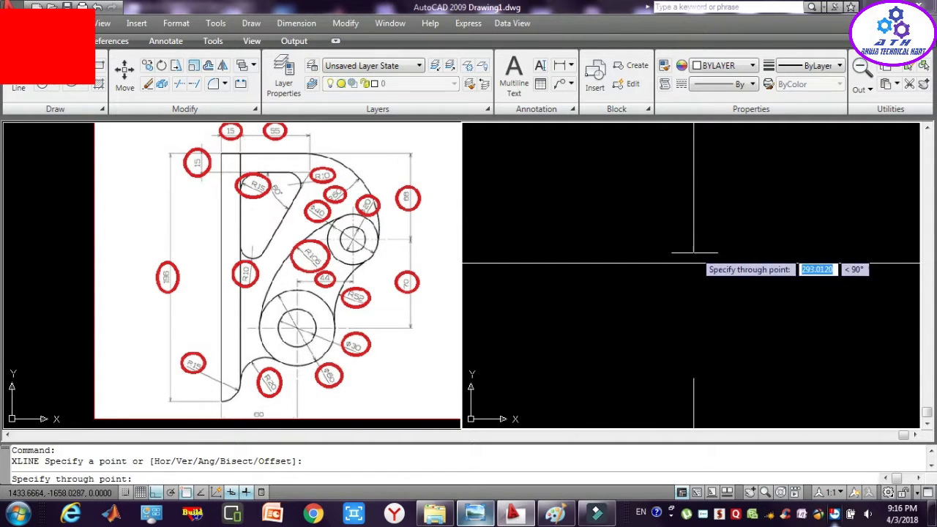
key(Return)
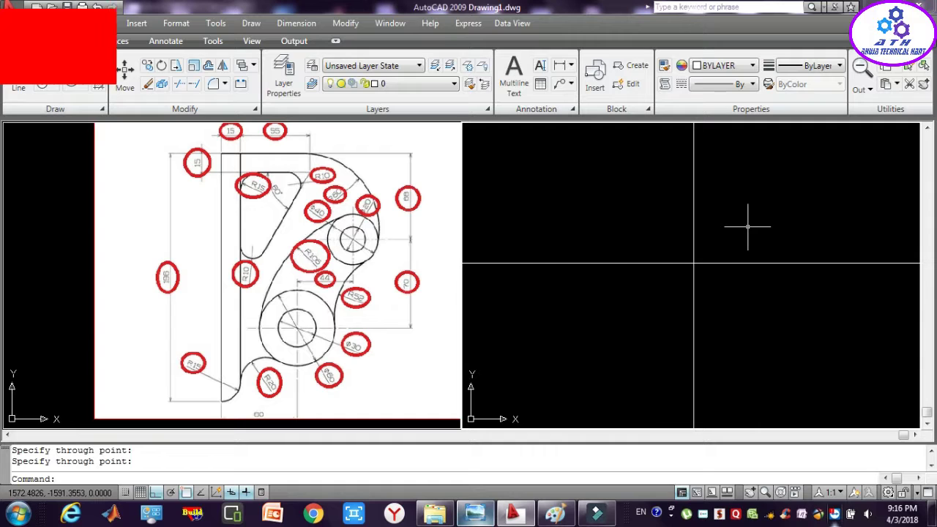
key(Escape)
key(Escape)
Draw a radius-20 circle centred on the construction lines' intersection.
text(c)
key(Return)
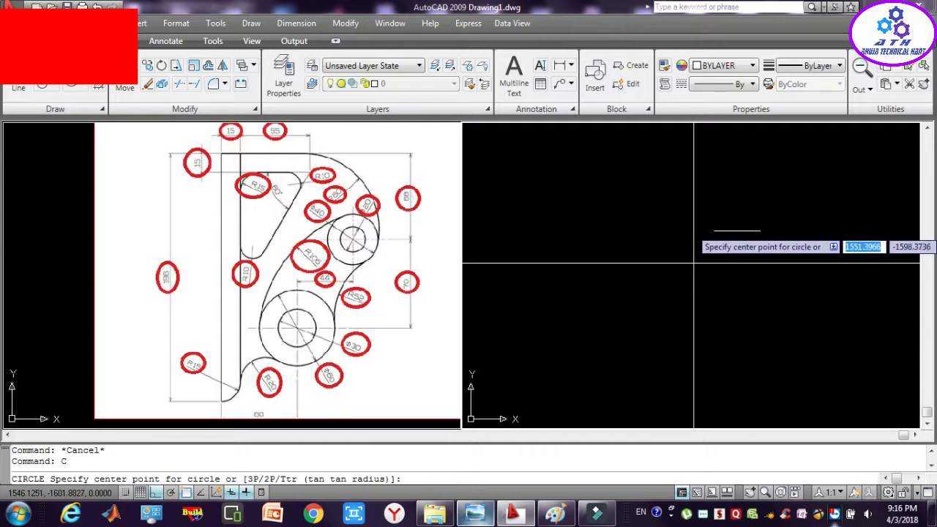
click(694, 261)
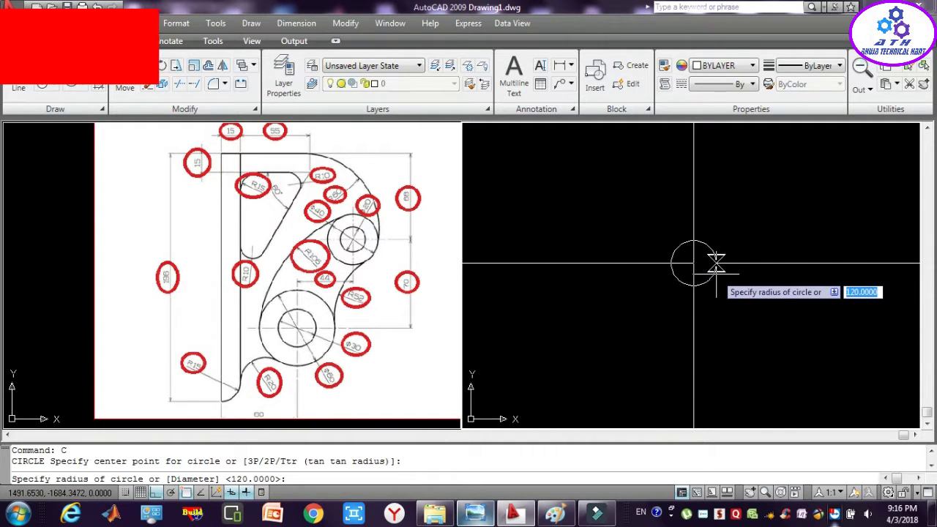
text(20)
key(Return)
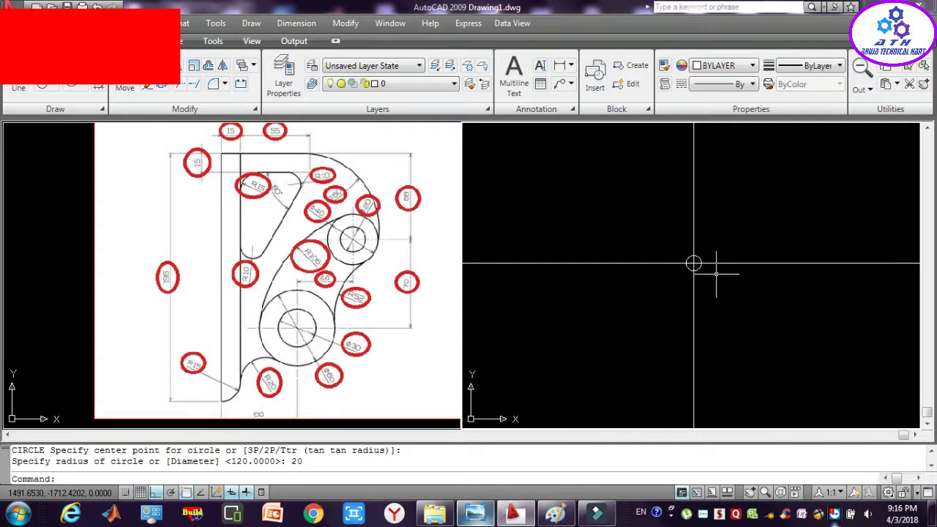
key(Escape)
key(Escape)
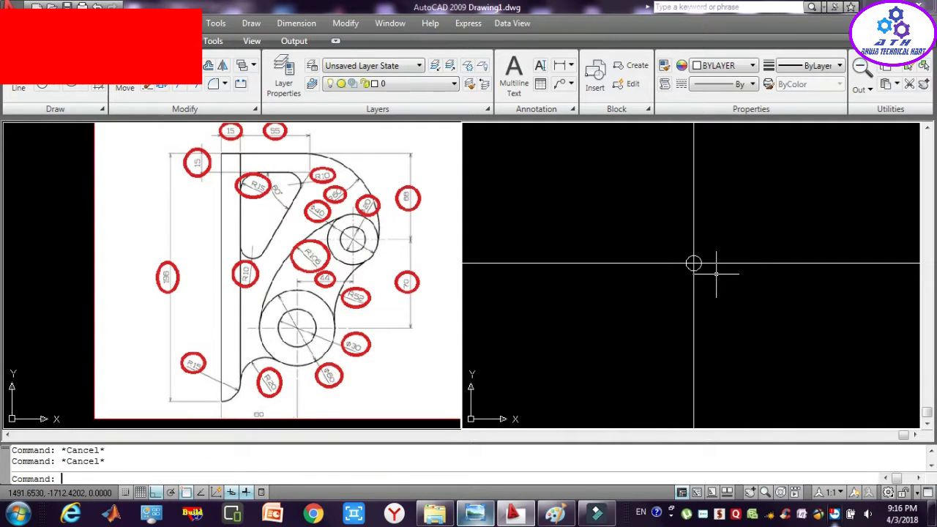
Add a larger concentric circle at the same intersection.
text(C)
key(Return)
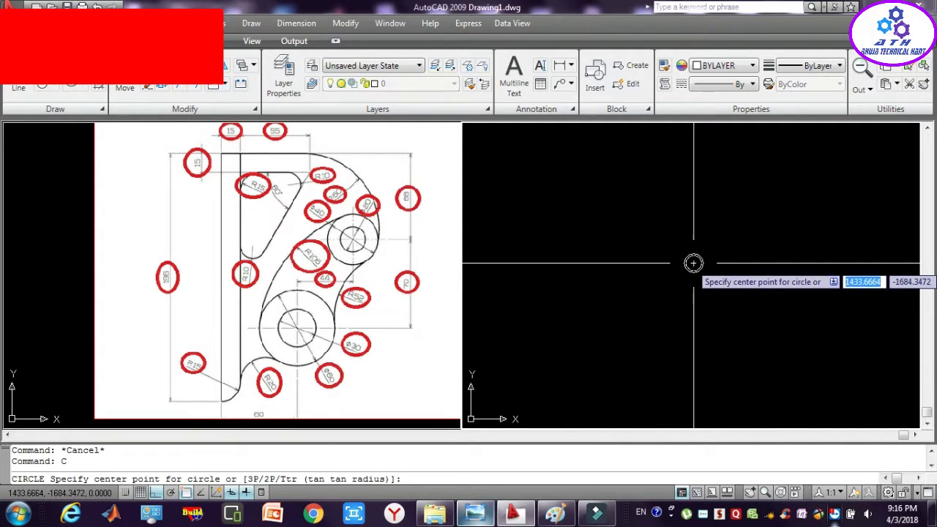
click(693, 263)
text(4)
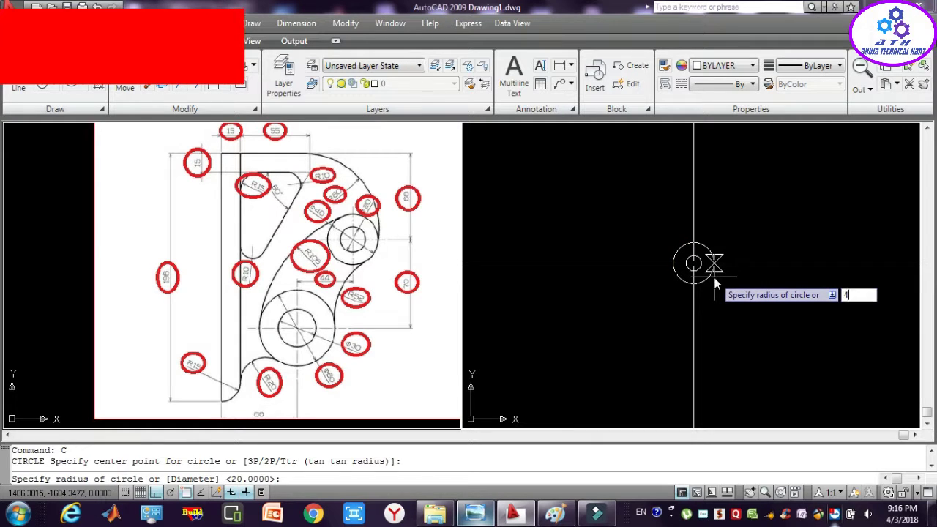
key(Return)
key(Escape)
key(Escape)
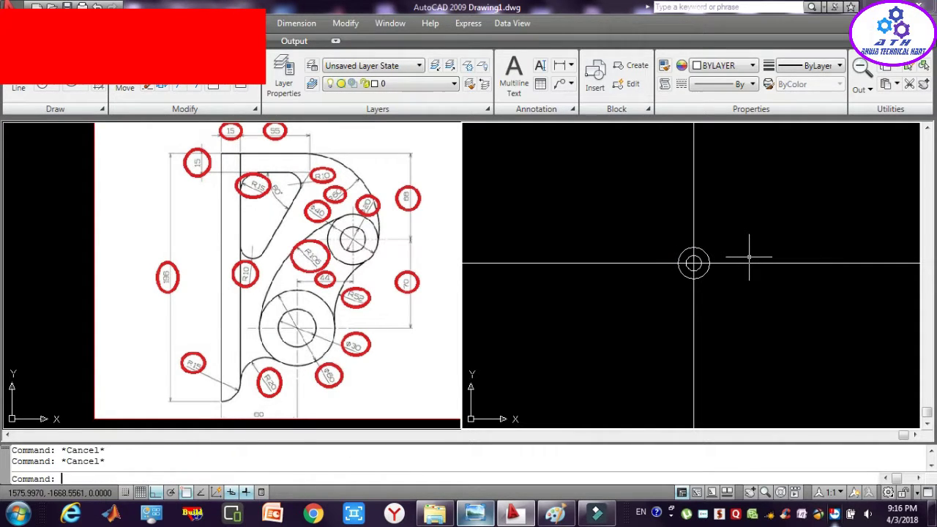
text(z)
key(Return)
Zoom in on the circles and pan them toward the top of the view.
click(540, 172)
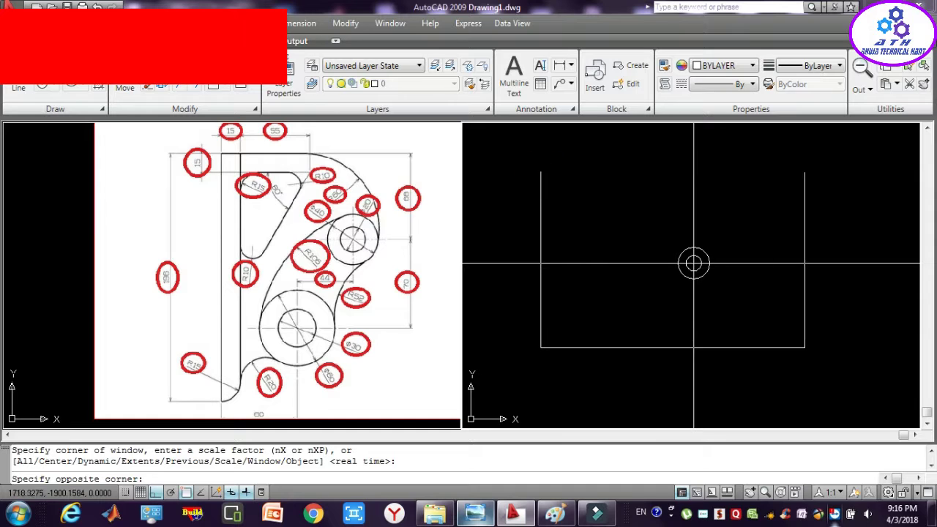
click(805, 347)
key(Escape)
key(Escape)
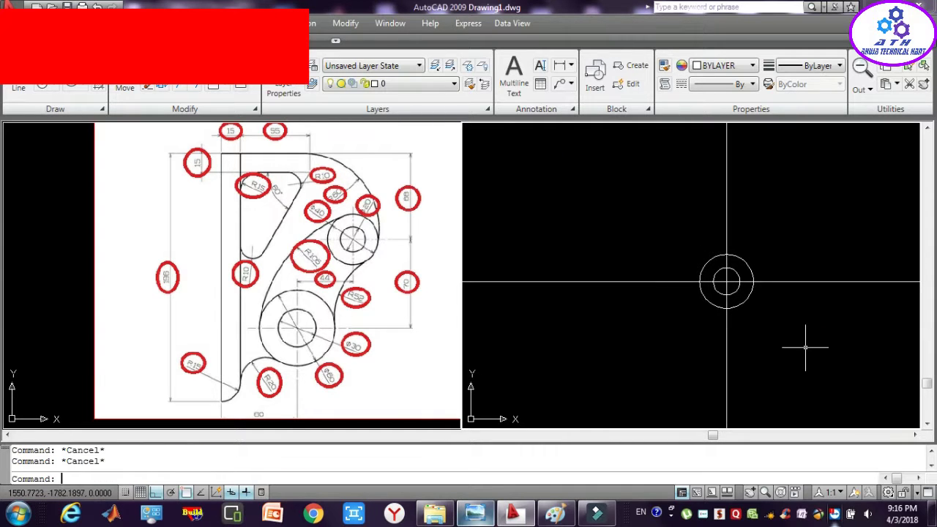
text(p)
key(Return)
drag(758, 356, 756, 256)
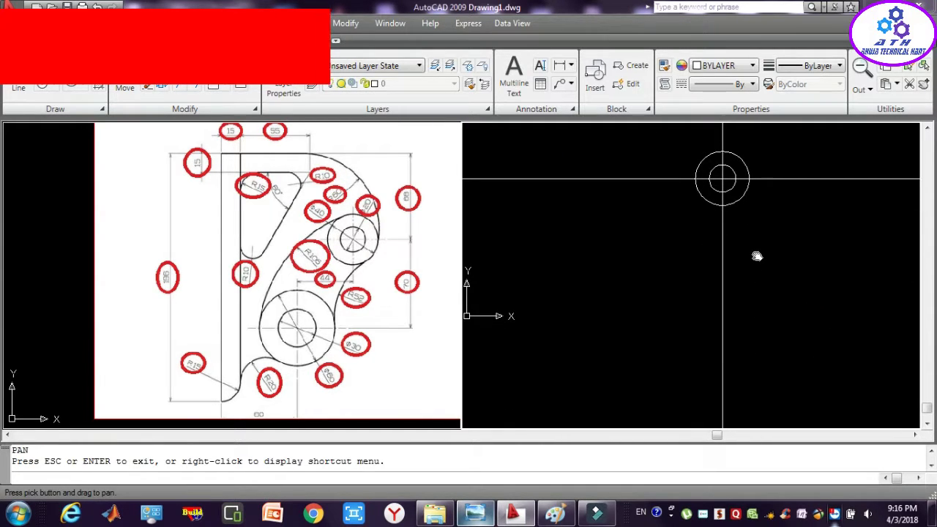
key(Escape)
key(Escape)
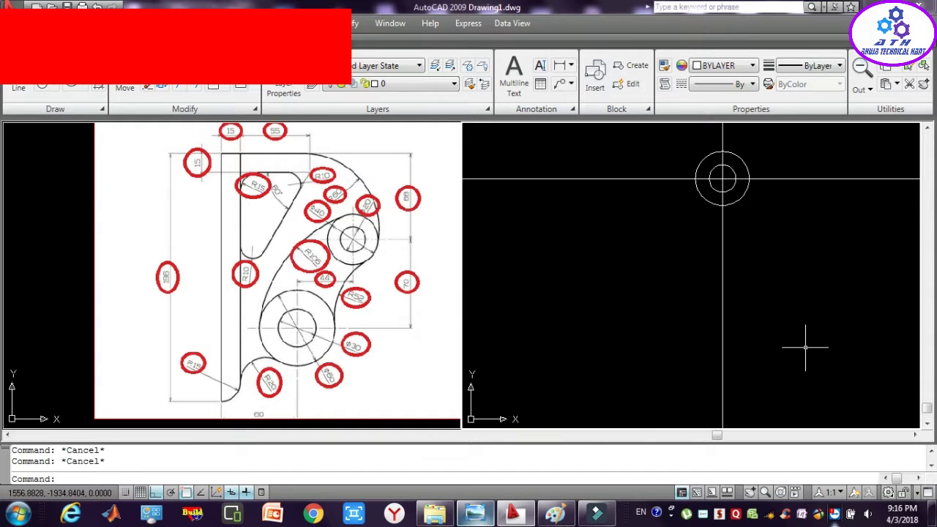
Offset the vertical construction line 88 units to the left.
click(770, 301)
click(682, 287)
text(PO)
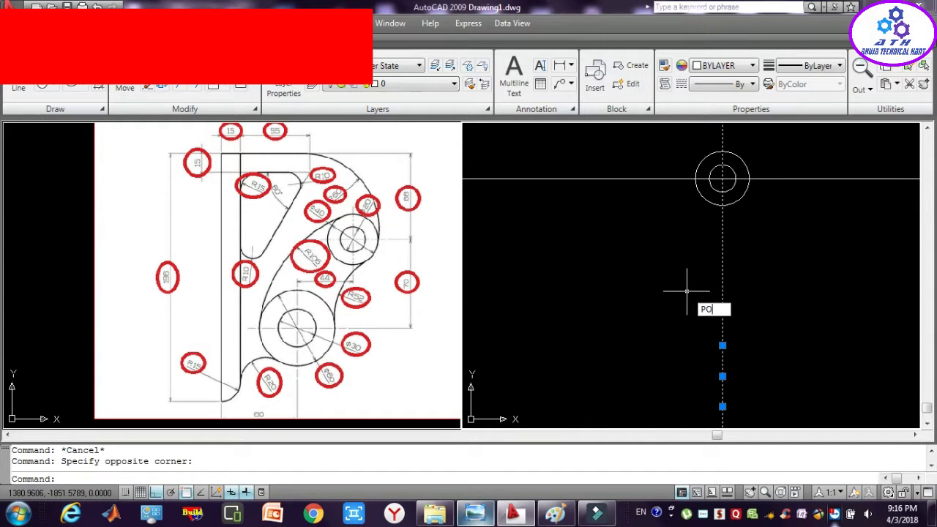
key(Escape)
click(769, 317)
click(694, 318)
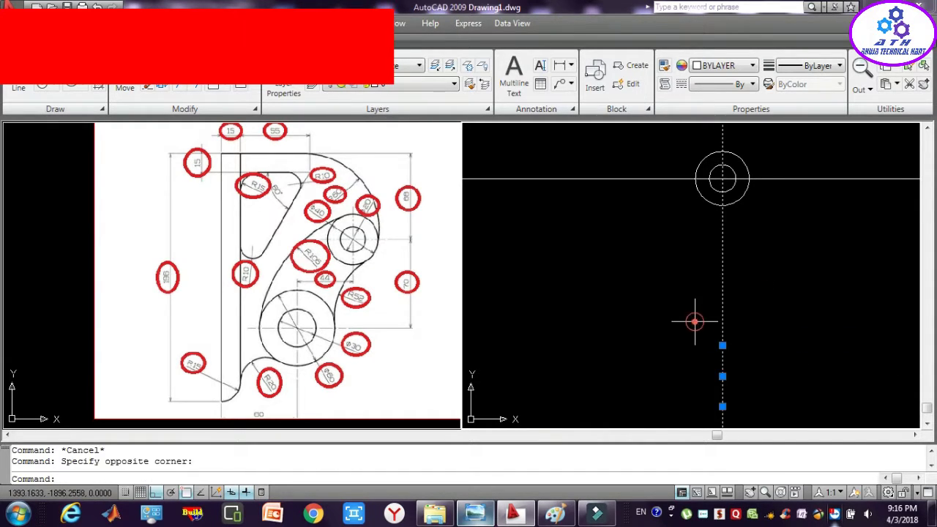
text(o)
key(Return)
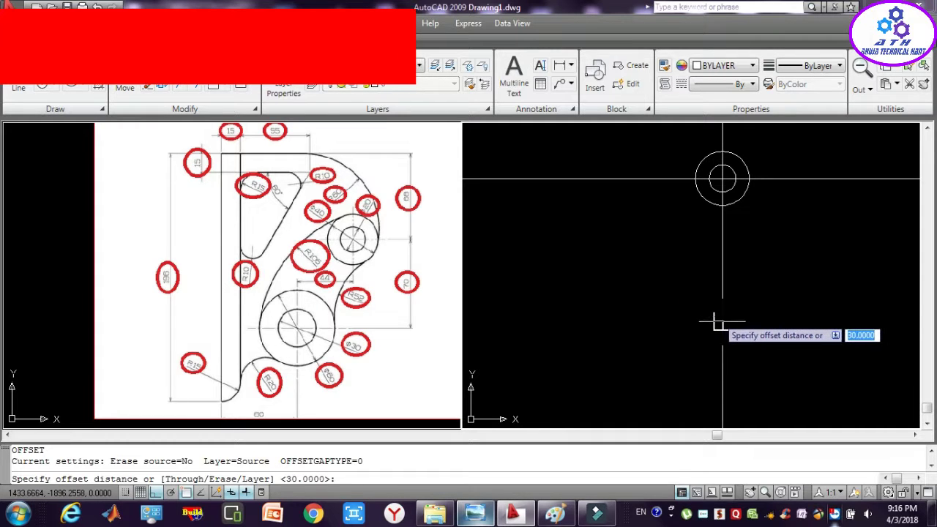
click(720, 320)
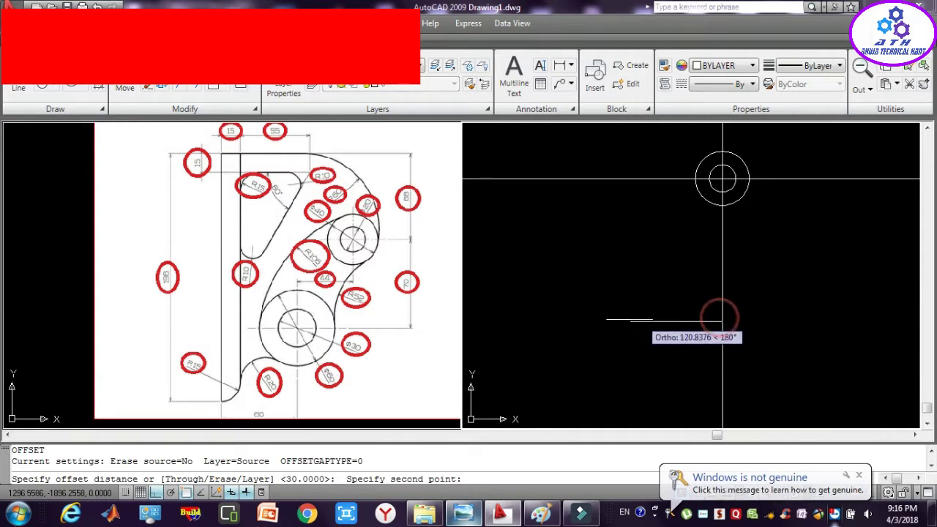
text(88)
key(Return)
click(627, 323)
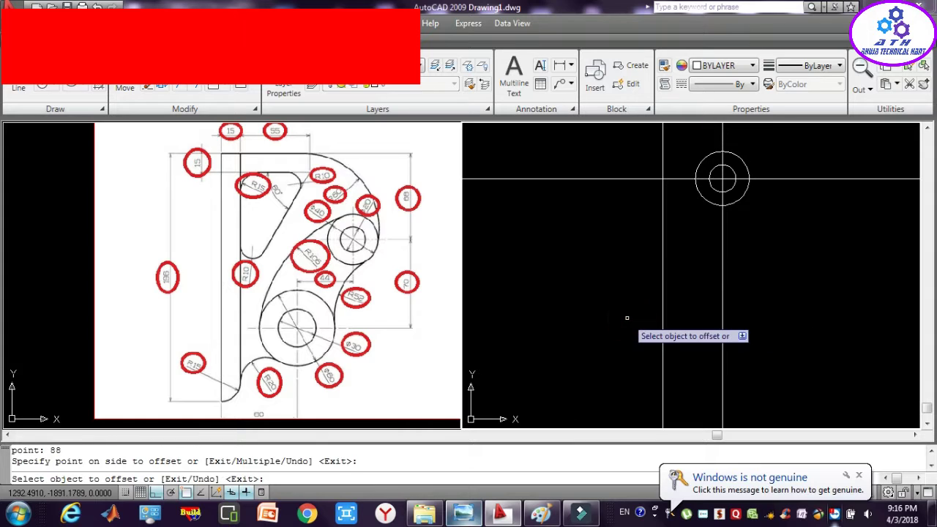
key(Escape)
key(Escape)
key(Escape)
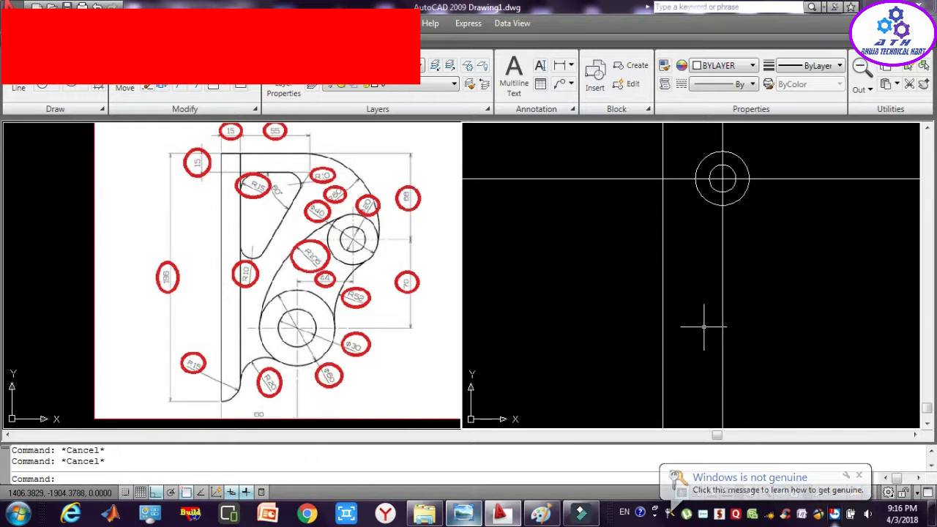
Offset the horizontal construction line downward below the circles' centre.
click(628, 224)
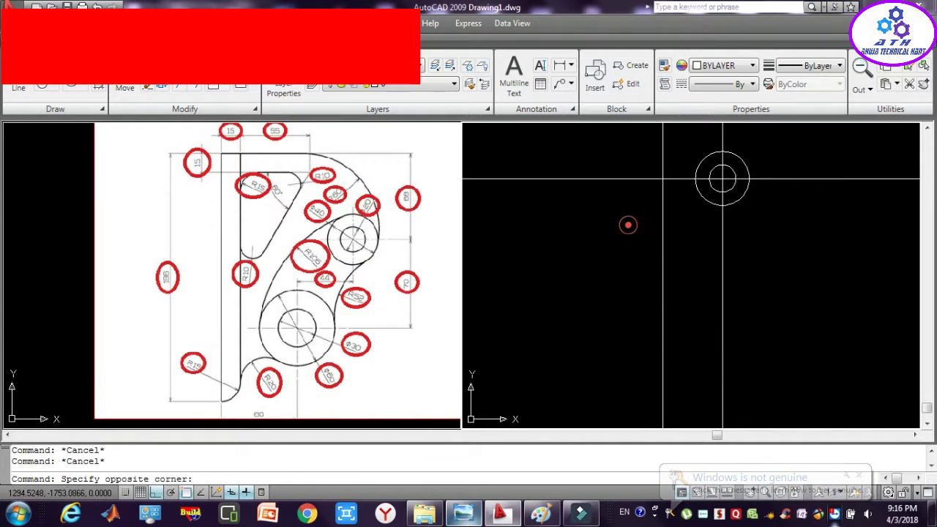
click(572, 164)
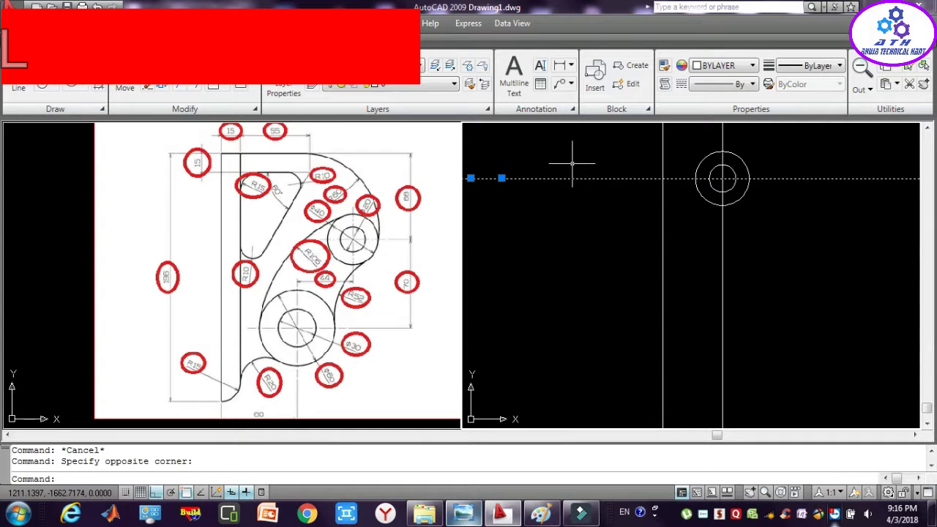
text(o)
key(Return)
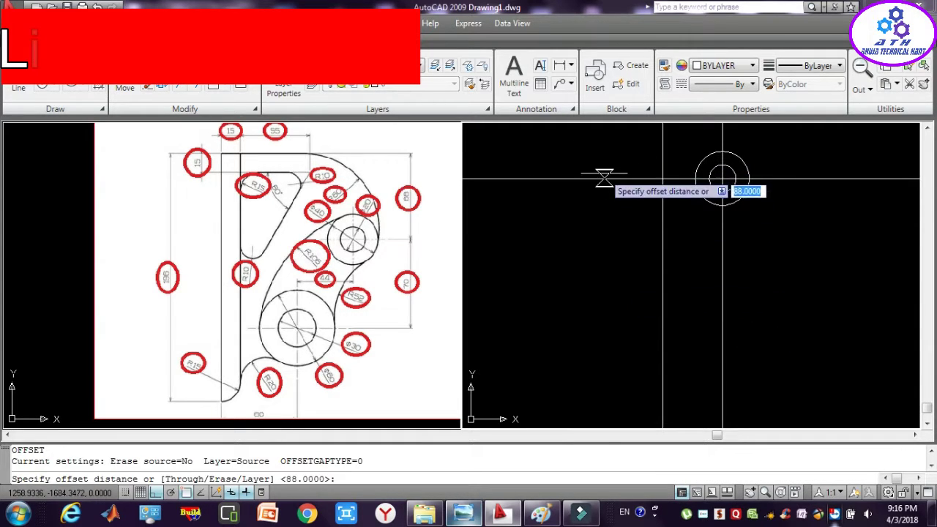
click(605, 178)
text(1)
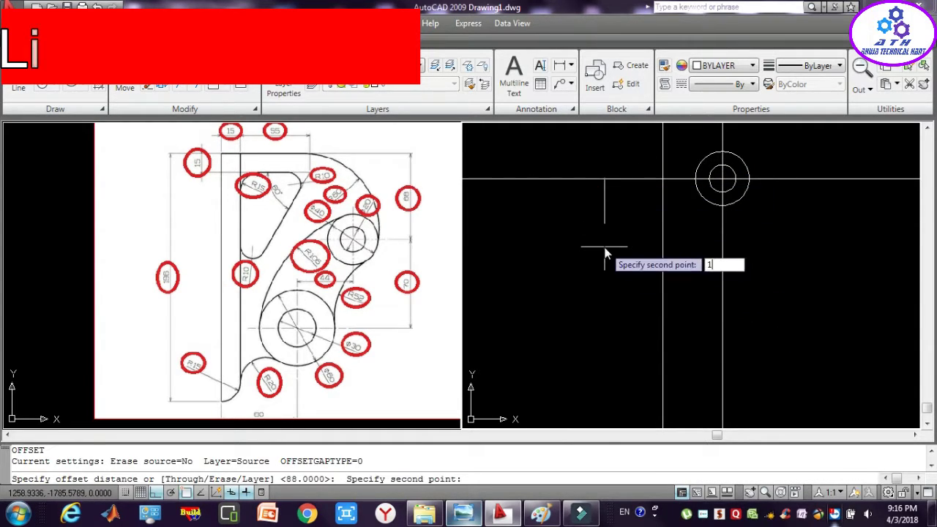
text(0)
key(Return)
click(604, 247)
key(Escape)
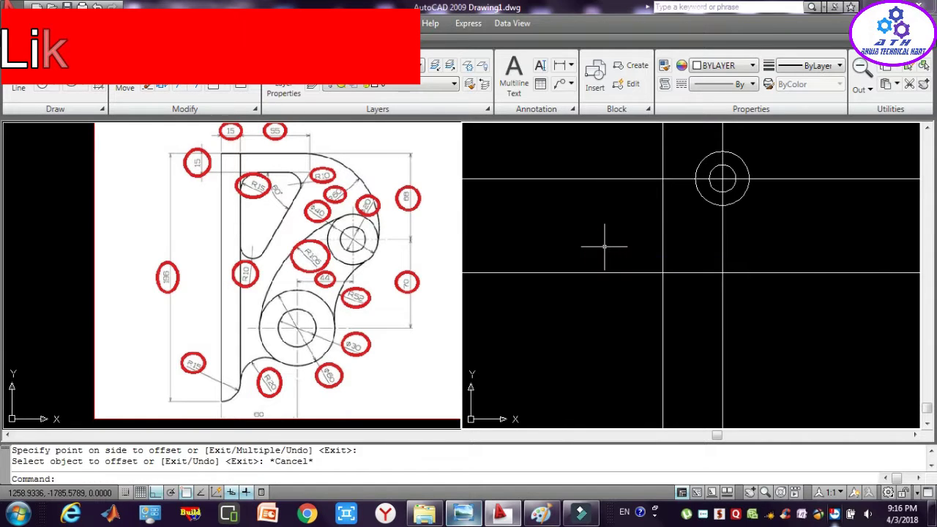
key(Escape)
text(c)
key(Return)
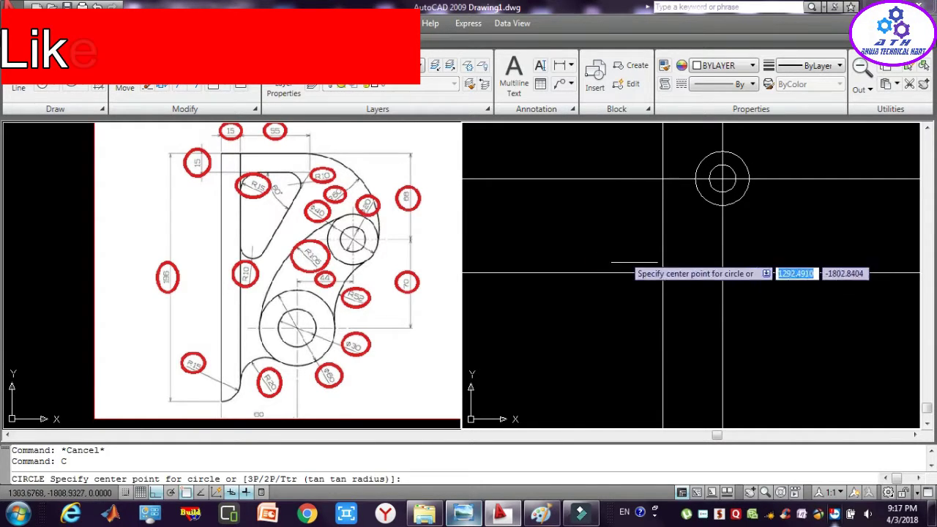
Place a radius-30 circle and a concentric radius-60 circle at the lower intersection.
click(662, 272)
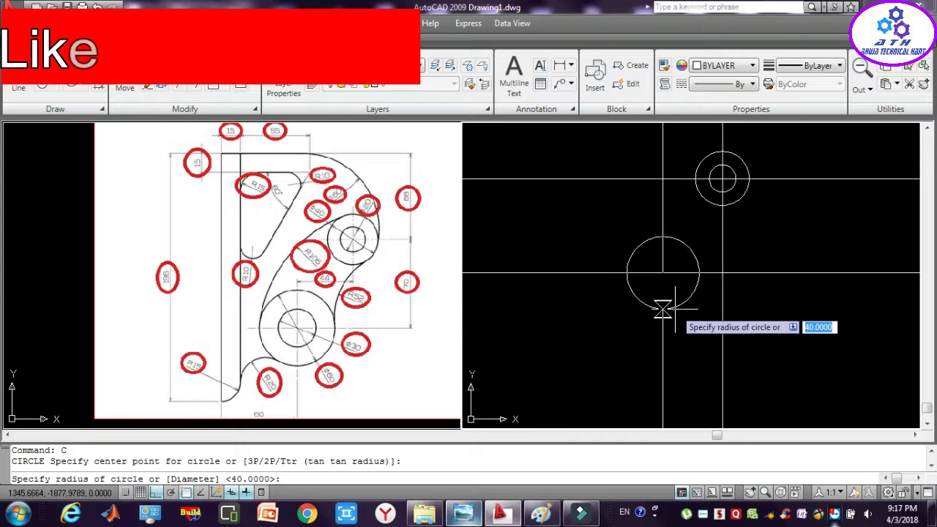
text(30)
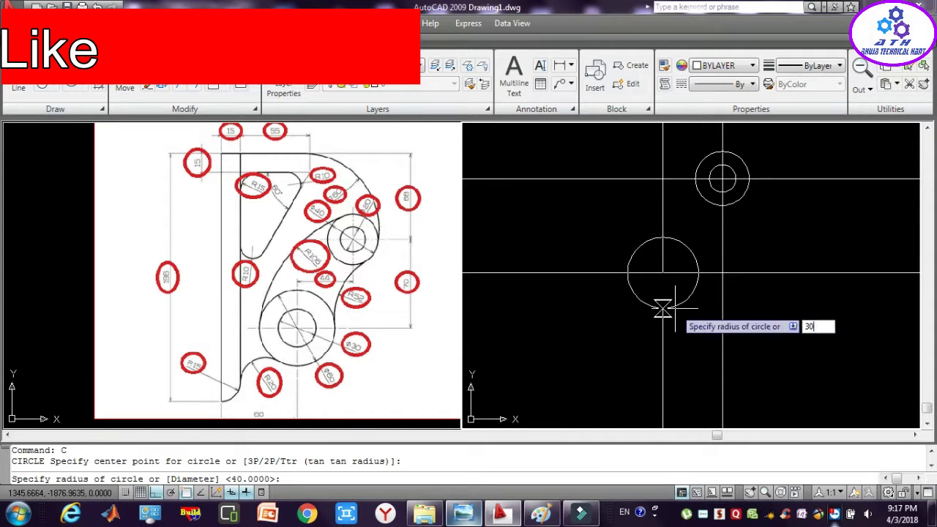
key(Return)
key(Escape)
text(c)
key(Return)
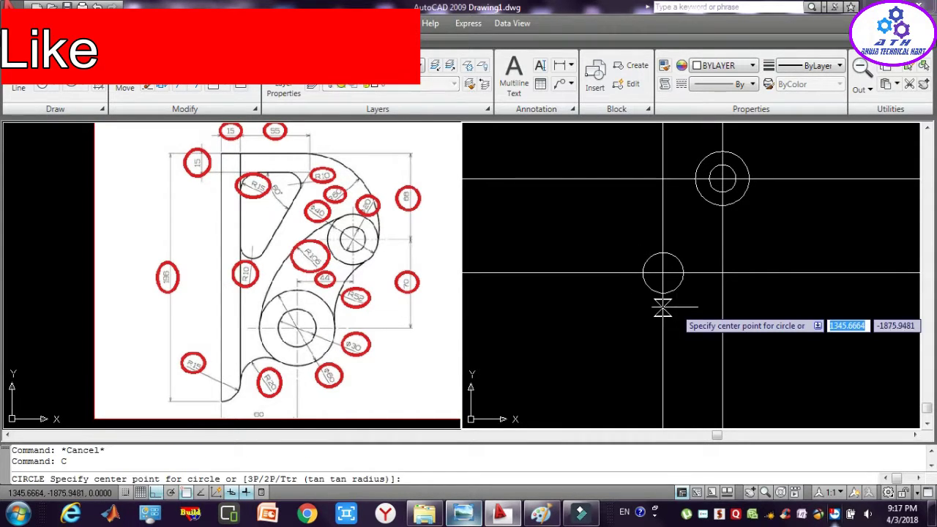
click(662, 273)
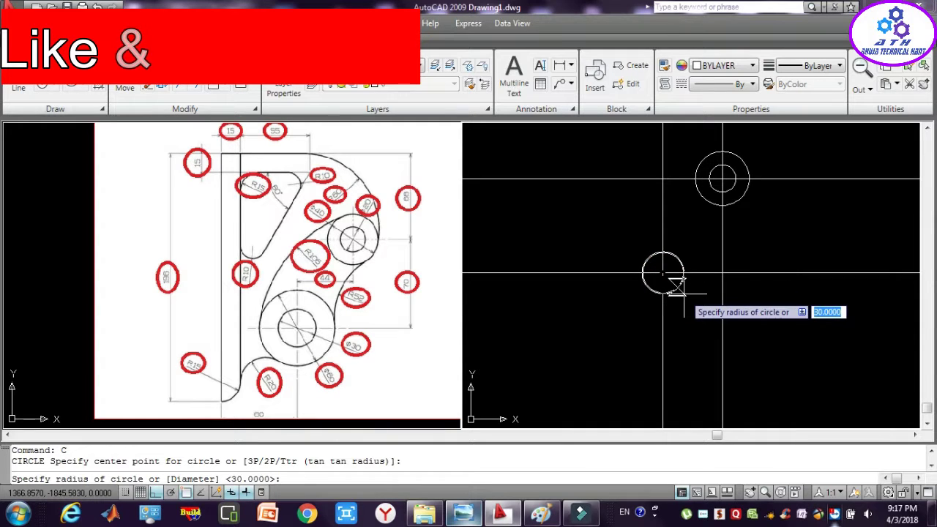
text(60)
key(Return)
key(Escape)
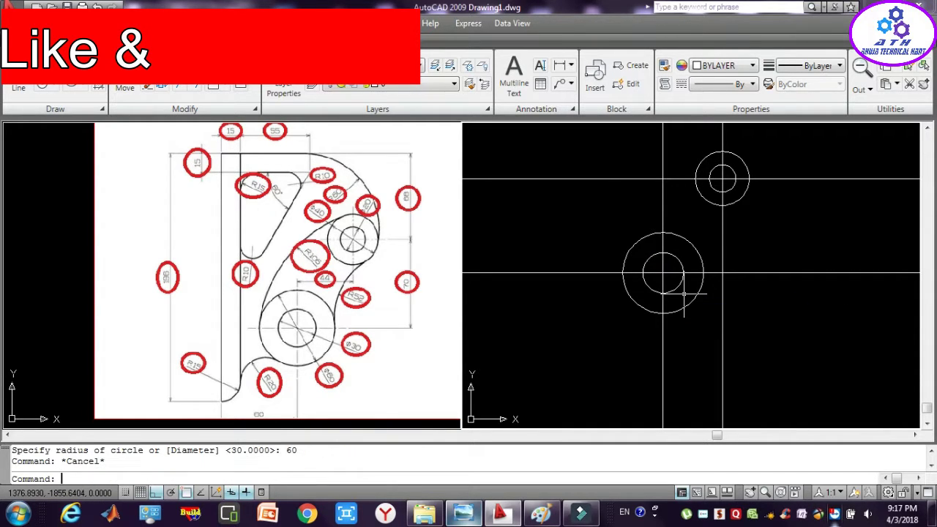
key(Escape)
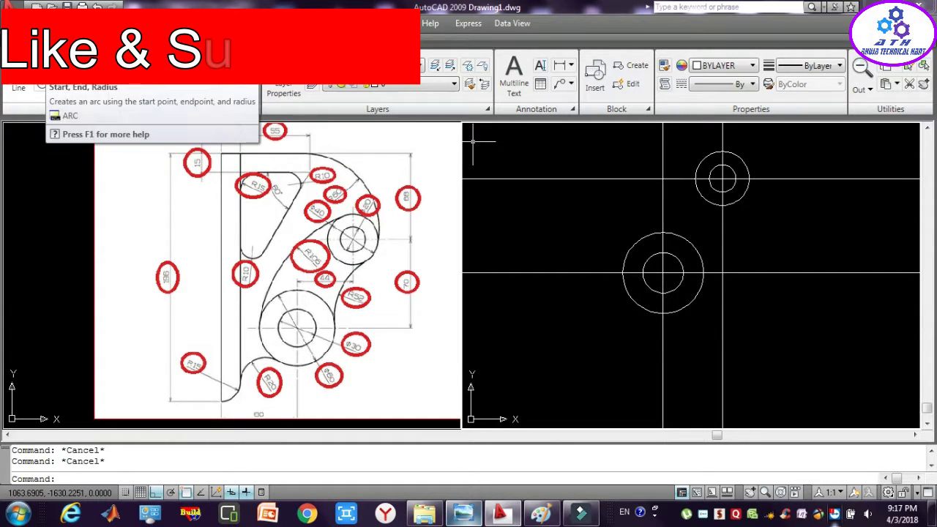
Draw a Start-End-Radius arc of radius 212 from the upper outer circle to the lower one.
click(73, 88)
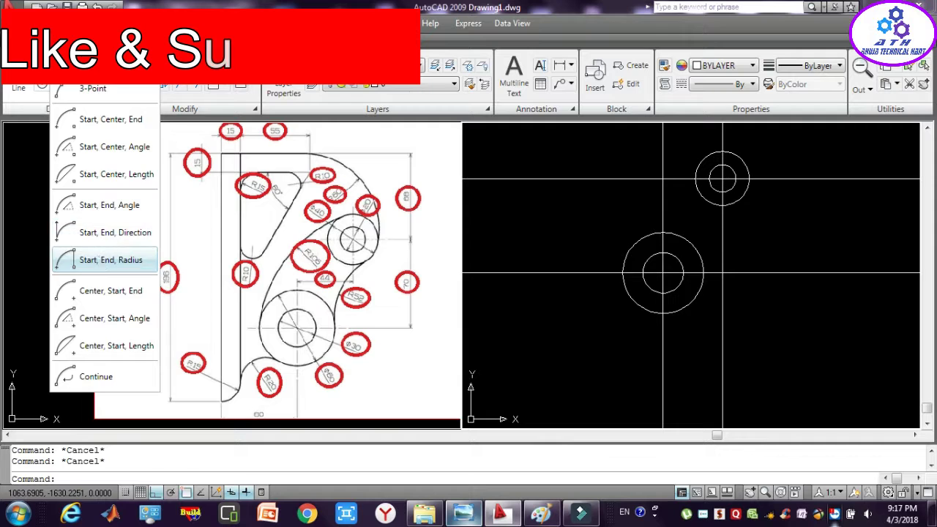
click(98, 257)
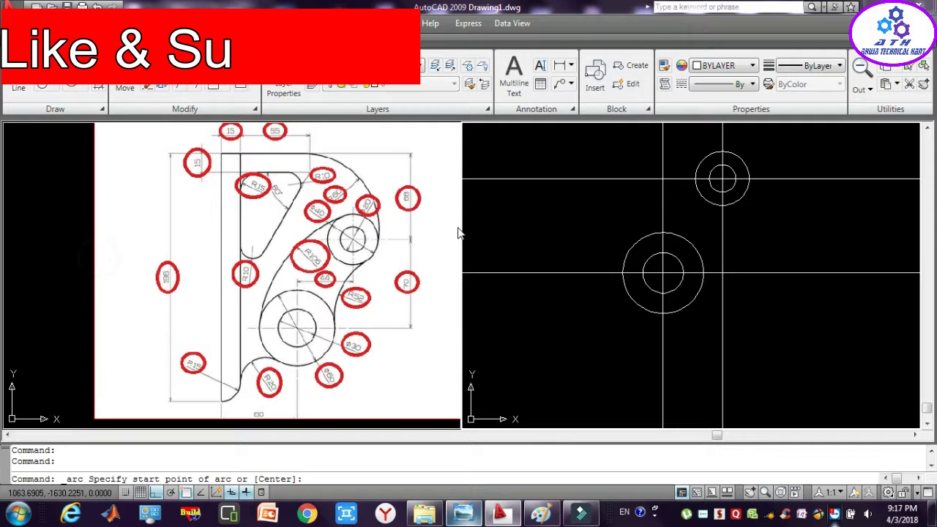
click(704, 154)
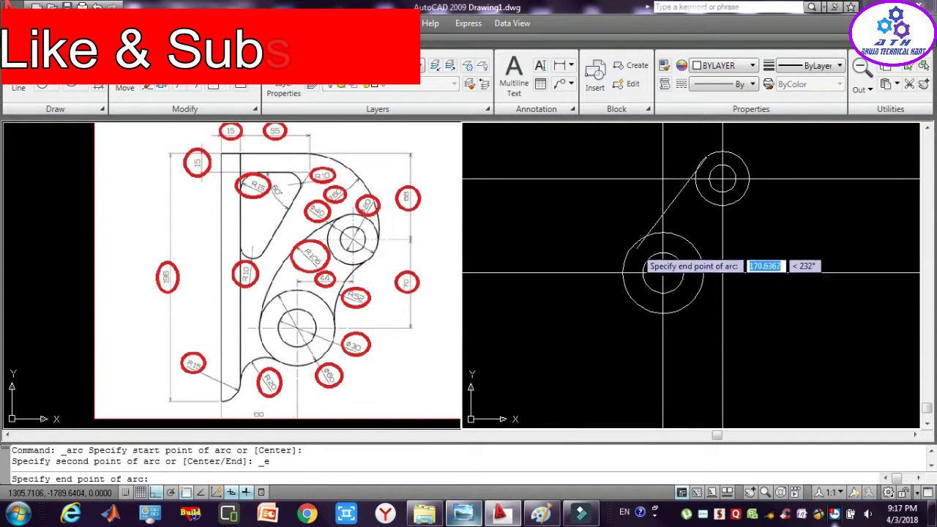
click(631, 245)
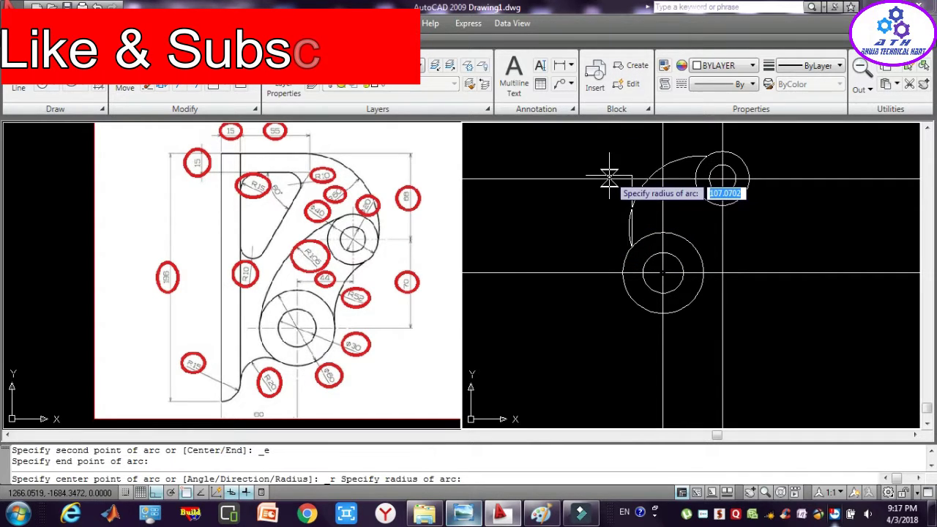
text(212)
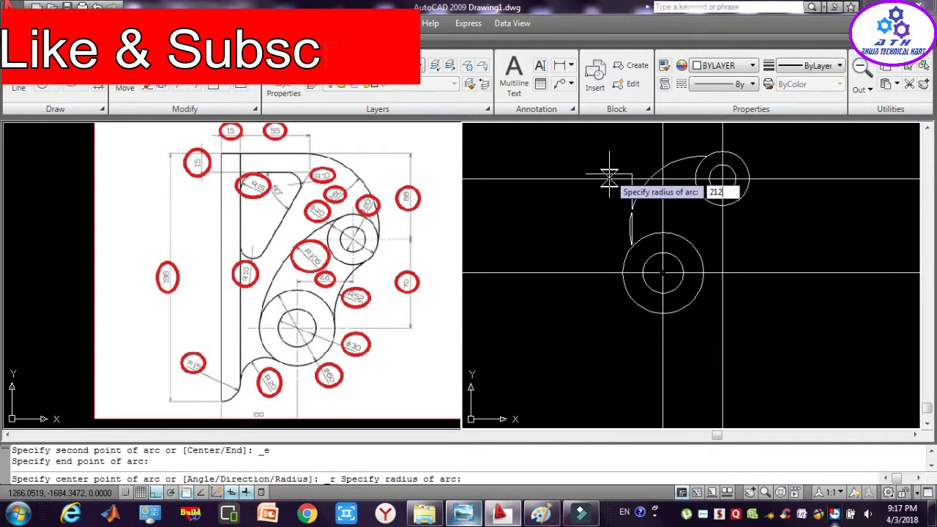
key(Return)
key(Escape)
key(Escape)
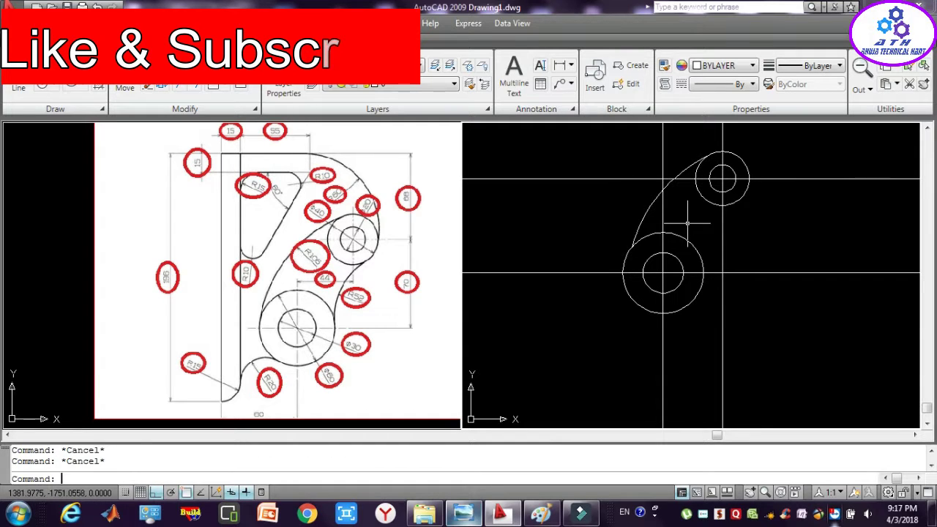
text(C)
key(Return)
Draw a radius-104 circle tangent to the upper and lower outer circles.
text(TTR)
key(Return)
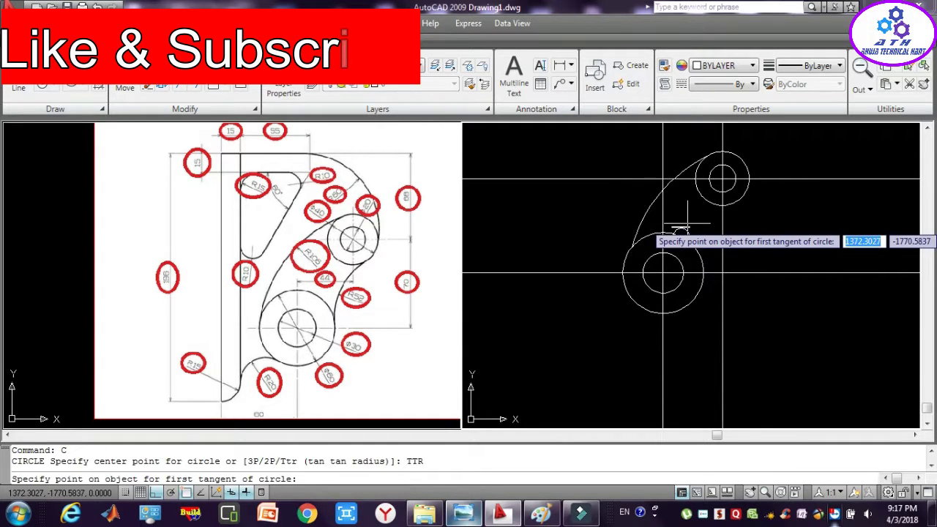
click(732, 202)
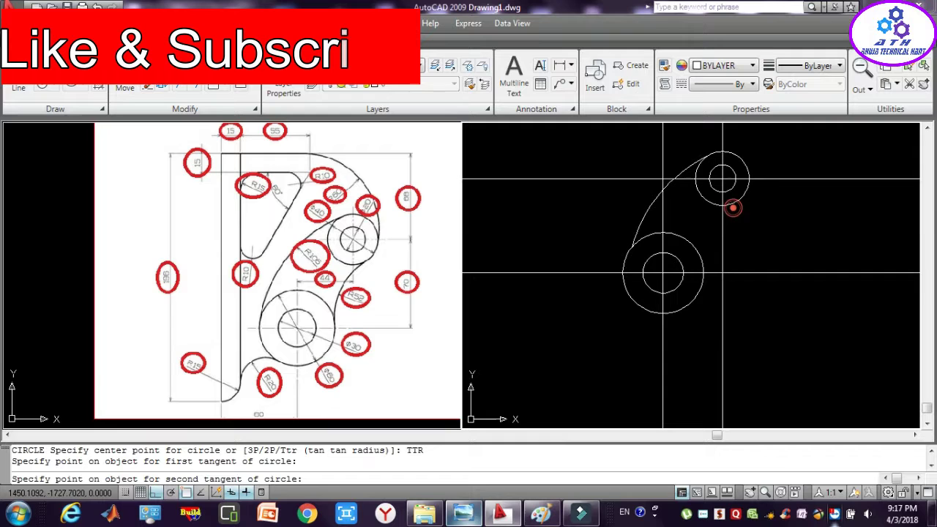
click(693, 240)
text(1)
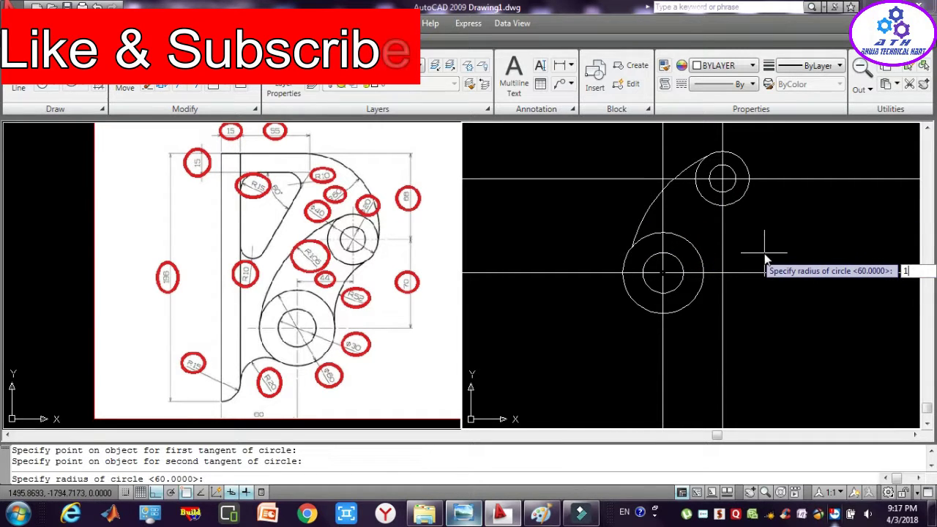
text(04)
key(Return)
key(Escape)
key(Escape)
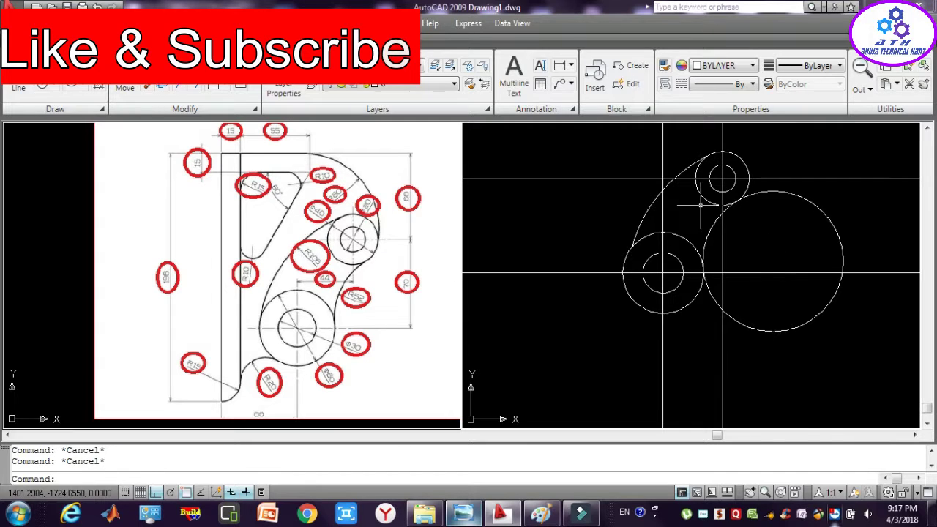
Trim the tangent circle's outer part, using the two outer circles as cutting edges.
click(705, 196)
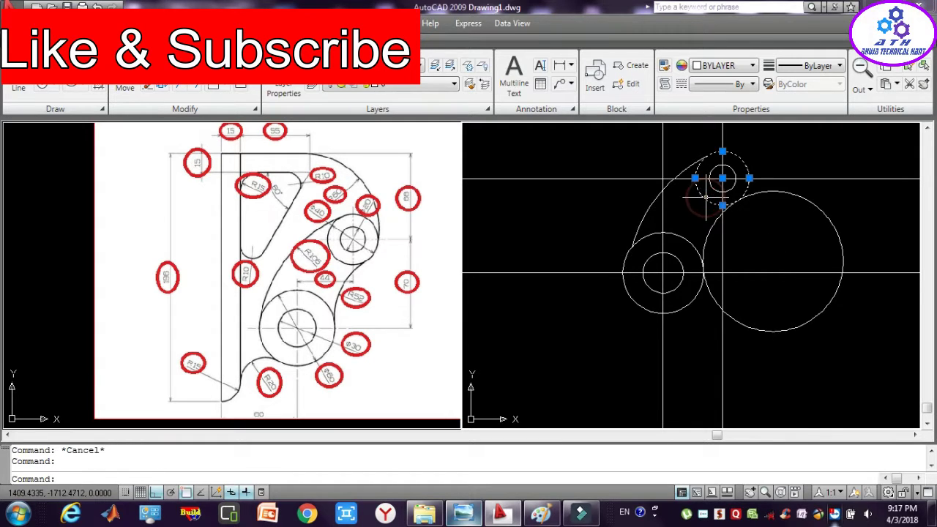
click(674, 233)
text(T)
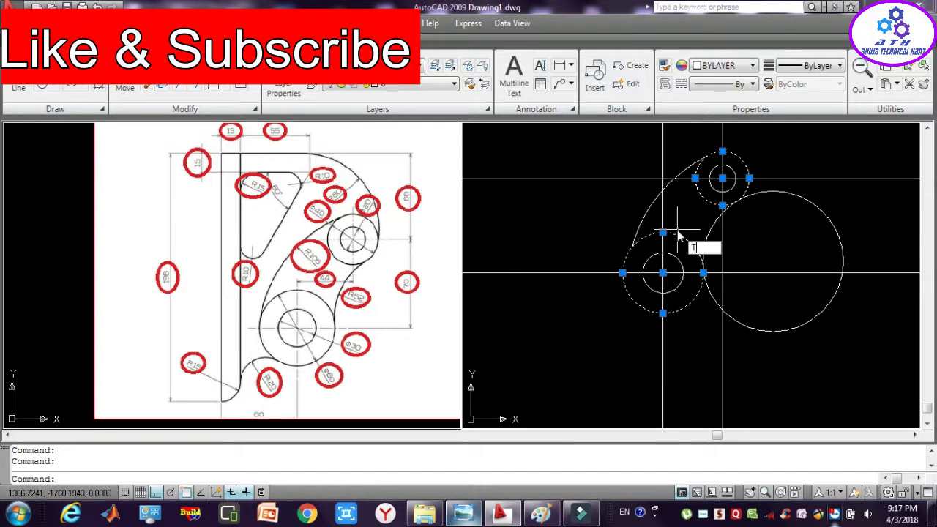
text(r)
key(Return)
click(799, 324)
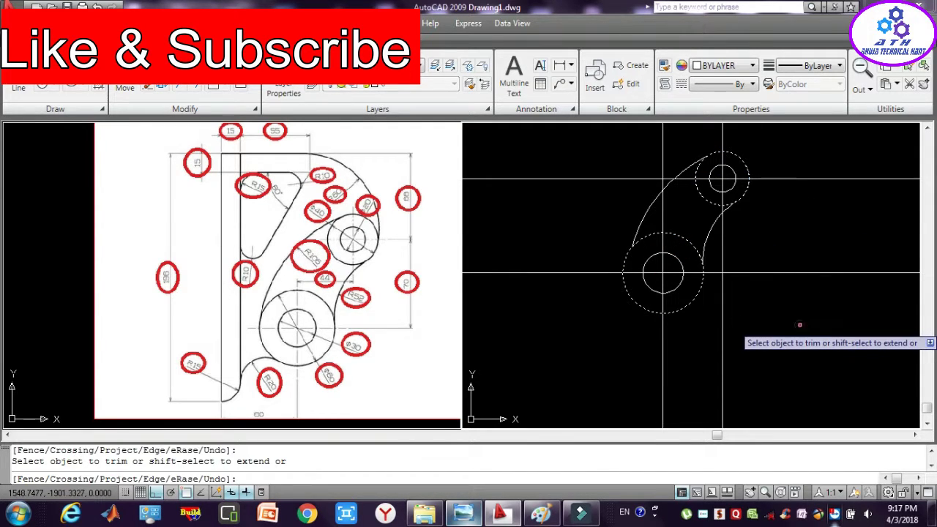
key(Escape)
key(Escape)
key(Escape)
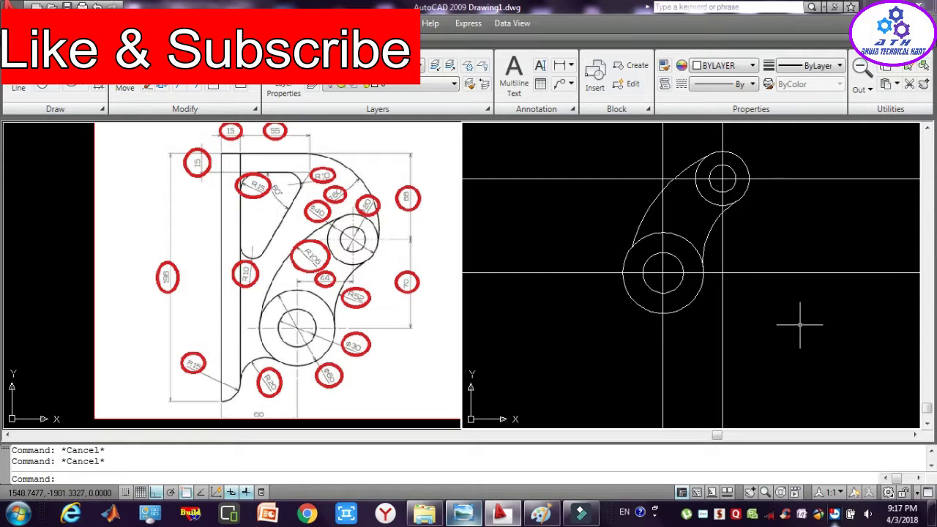
text(P)
key(Return)
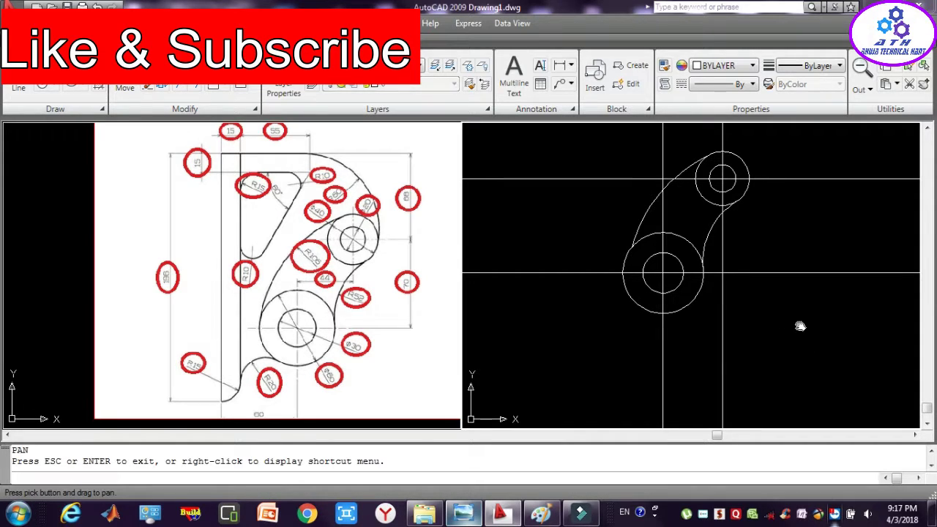
drag(717, 360, 746, 349)
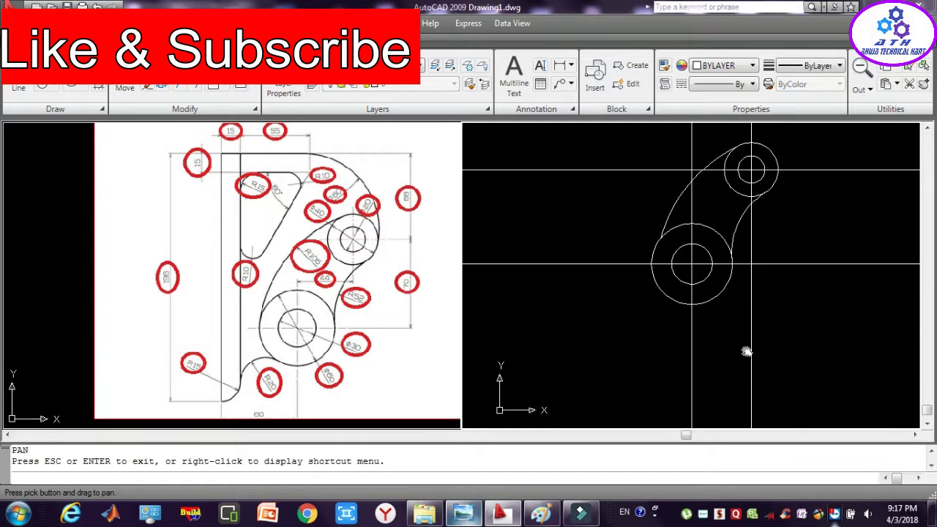
key(Escape)
key(Escape)
Offset the vertical construction line 120 units to the left.
click(701, 362)
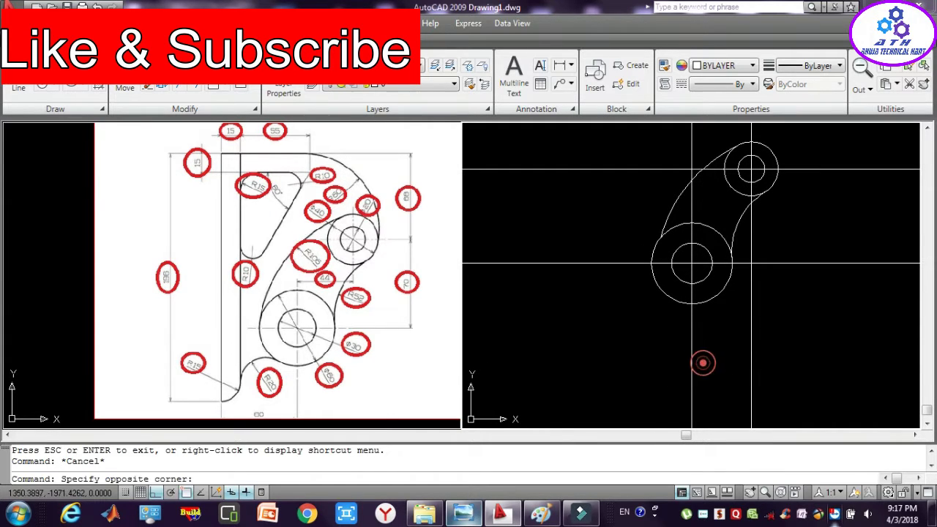
click(666, 359)
key(Return)
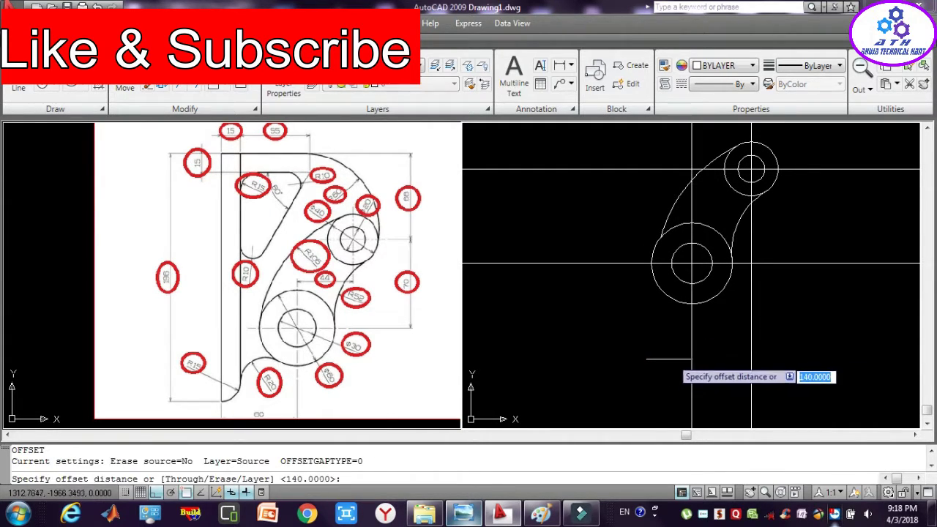
click(691, 362)
text(120)
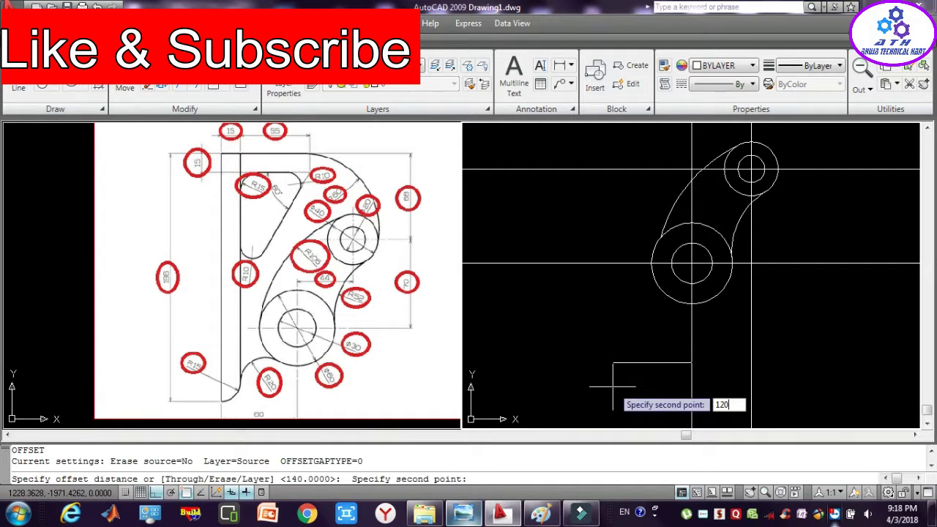
key(Return)
click(613, 386)
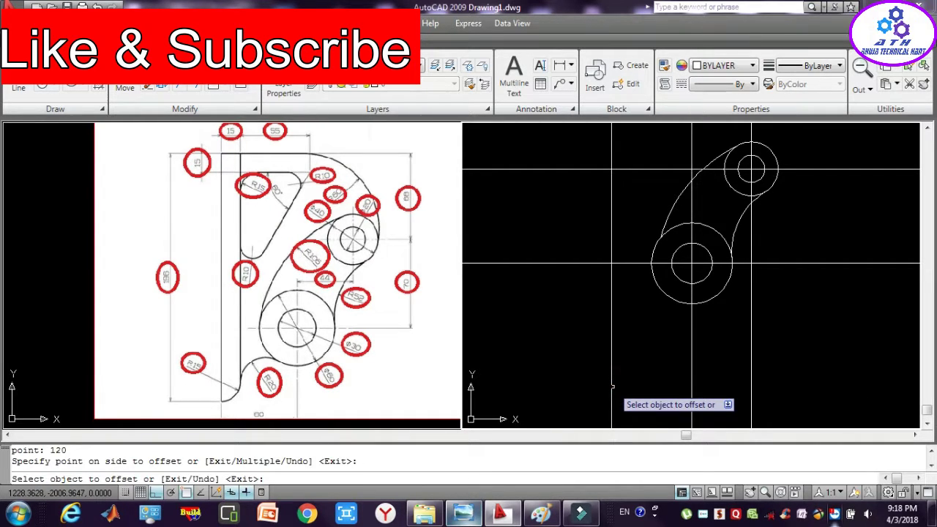
key(Escape)
key(Escape)
key(Escape)
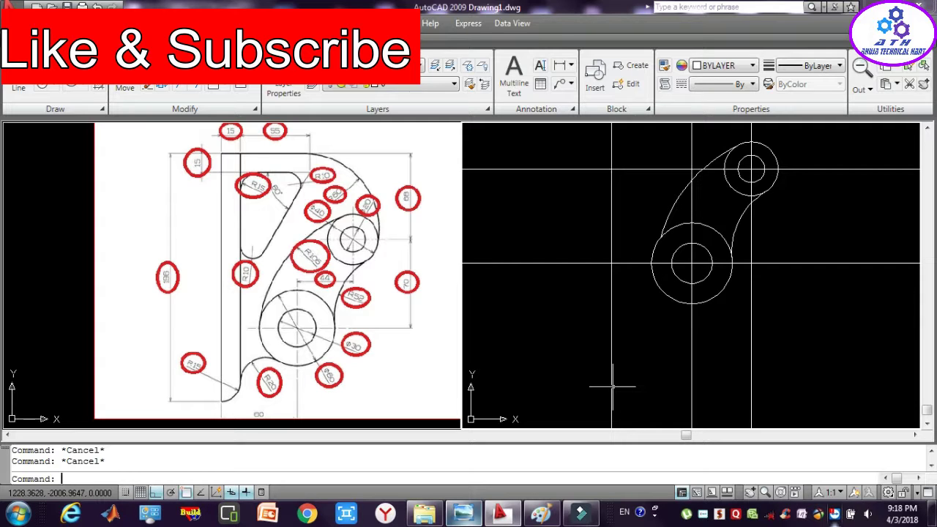
text(L)
Draw a 392-long vertical line from the new line's bottom, then erase it.
key(Return)
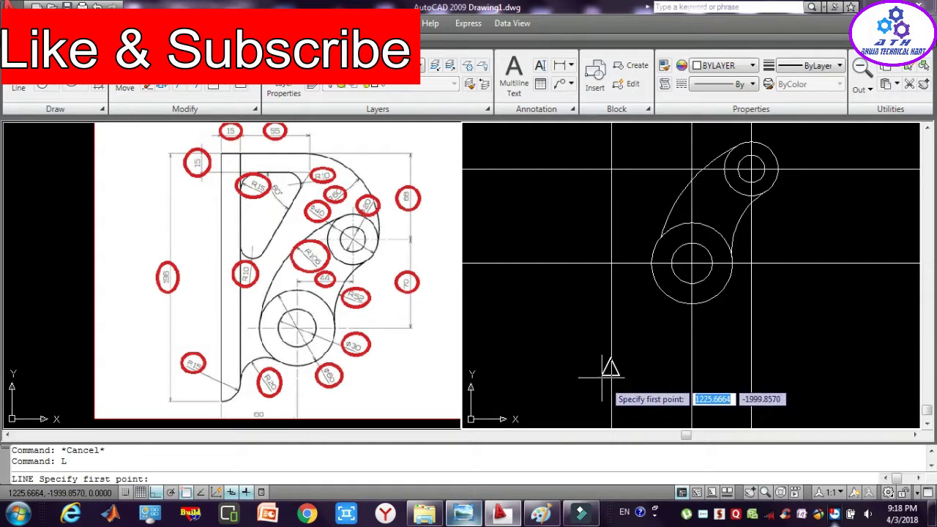
click(558, 363)
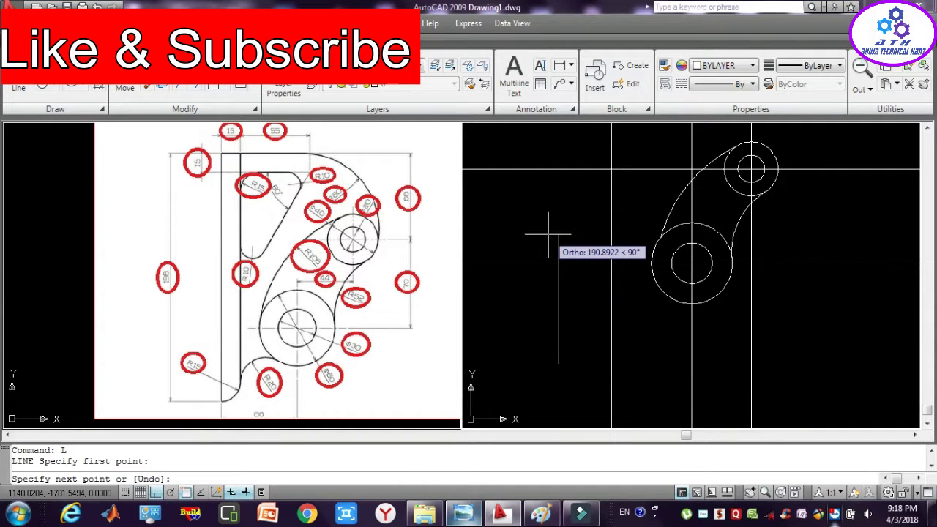
text(392)
key(Return)
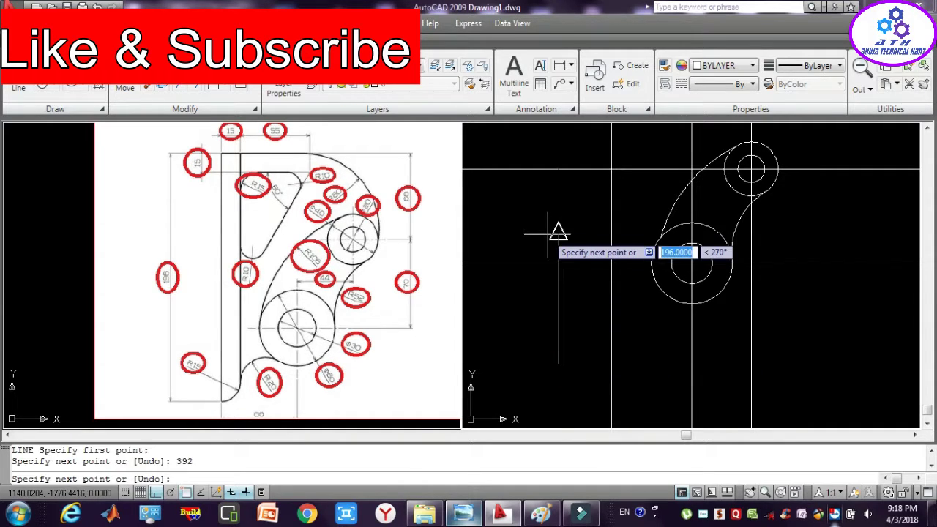
key(Escape)
click(600, 227)
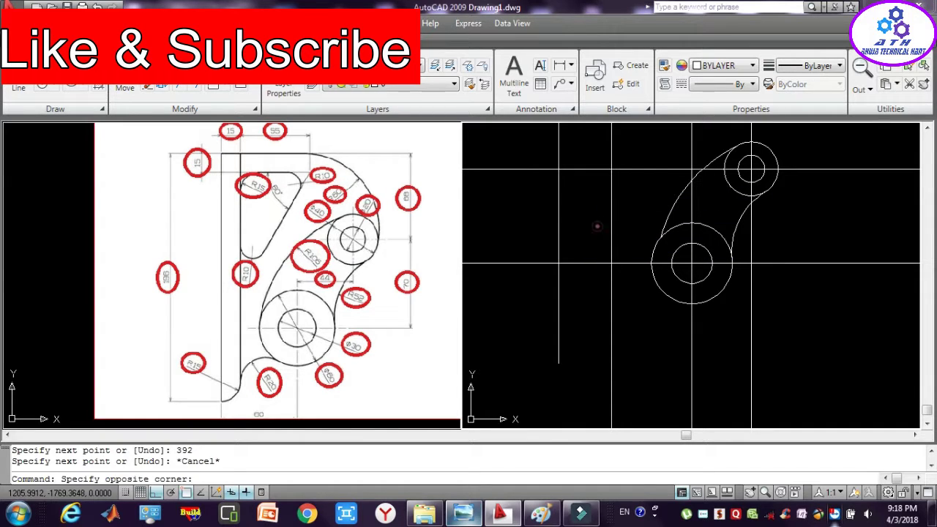
click(532, 209)
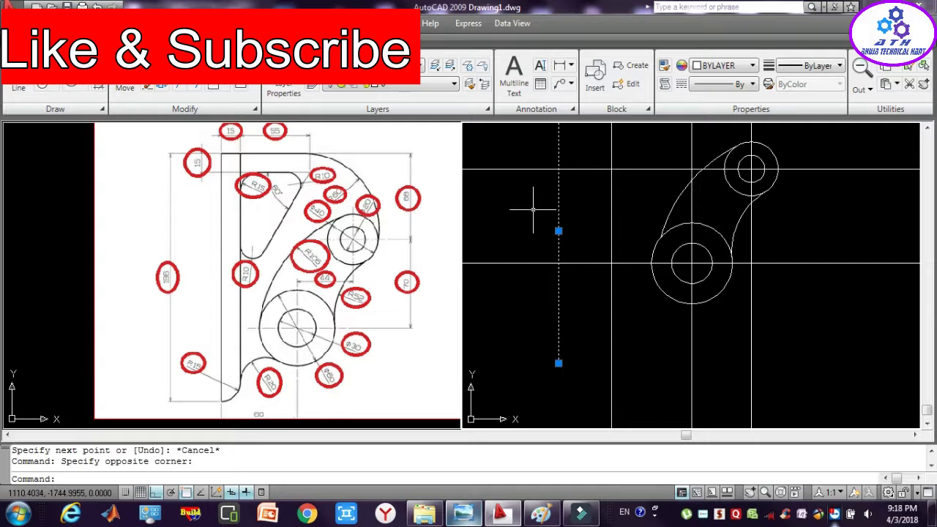
key(Delete)
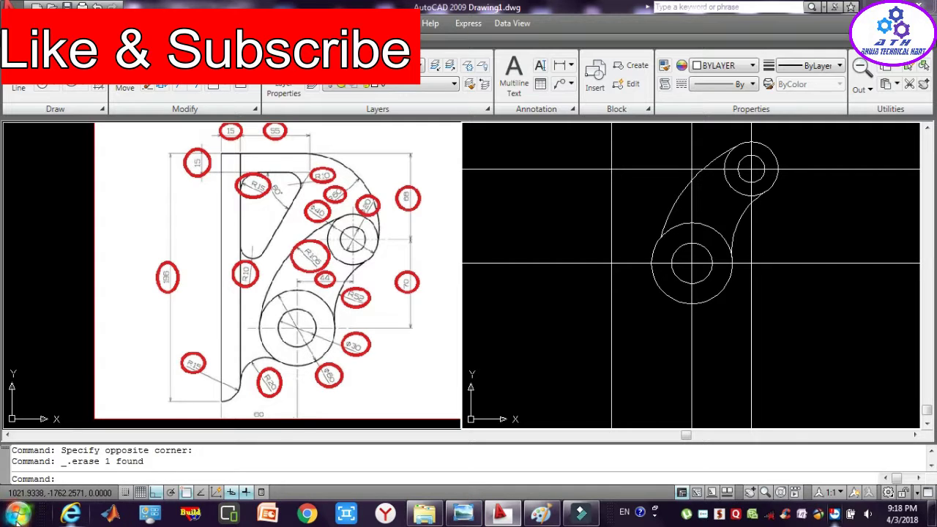
click(16, 516)
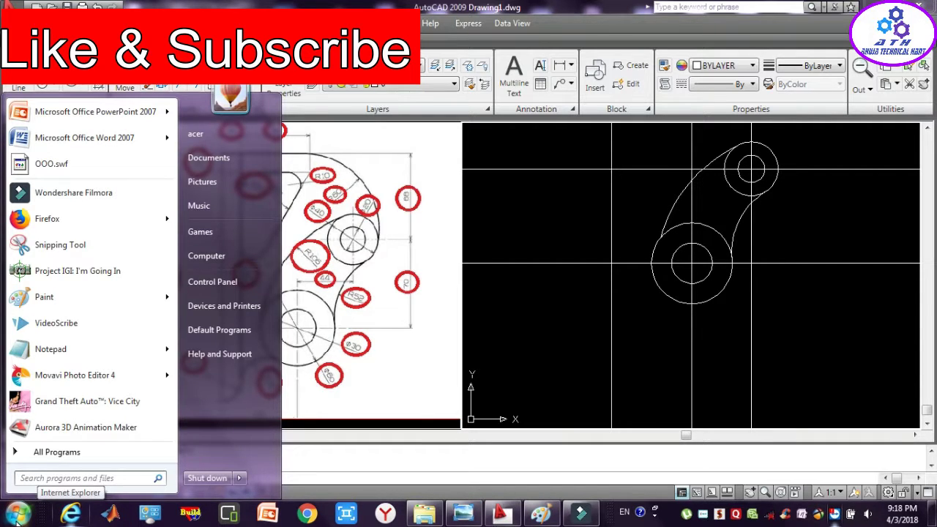
text(CA)
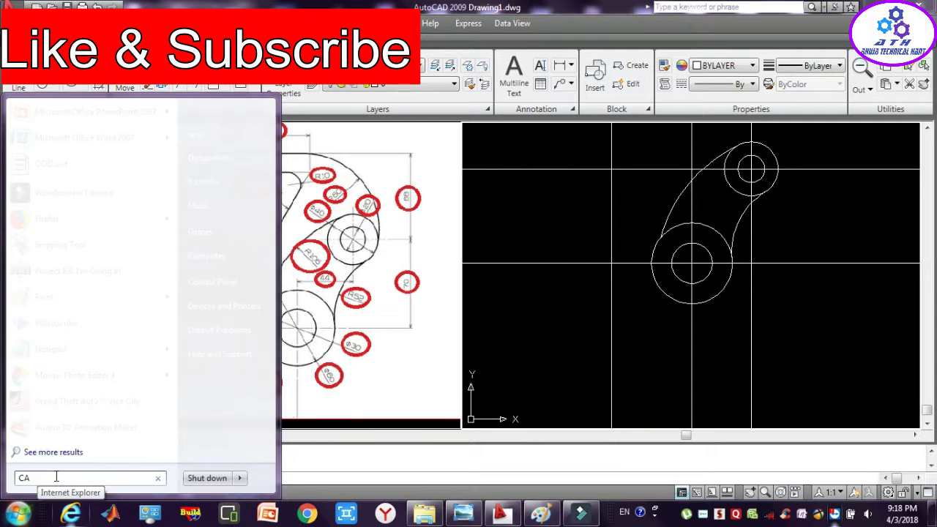
text(L)
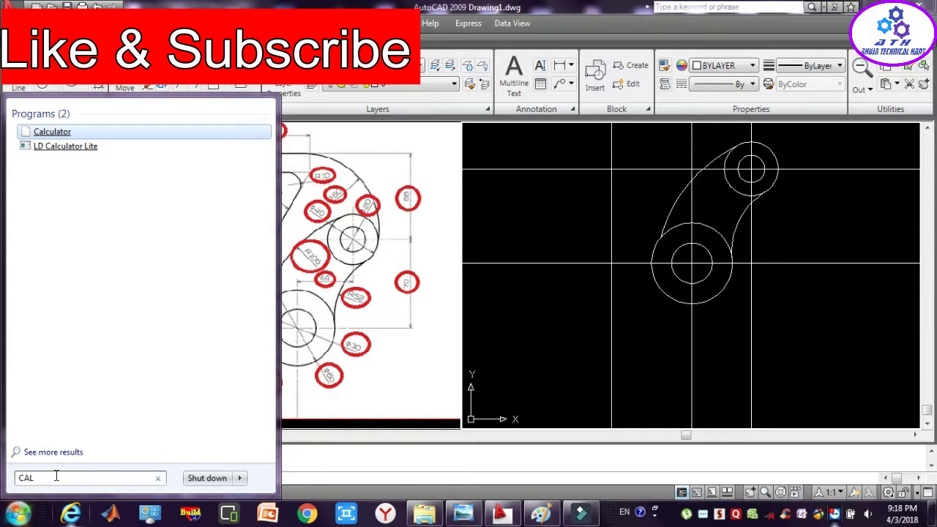
click(49, 136)
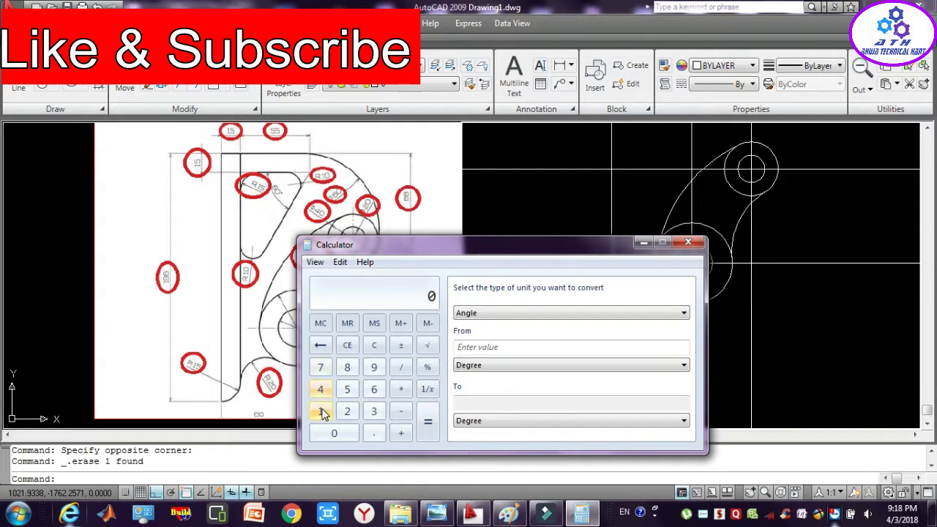
click(323, 412)
click(374, 367)
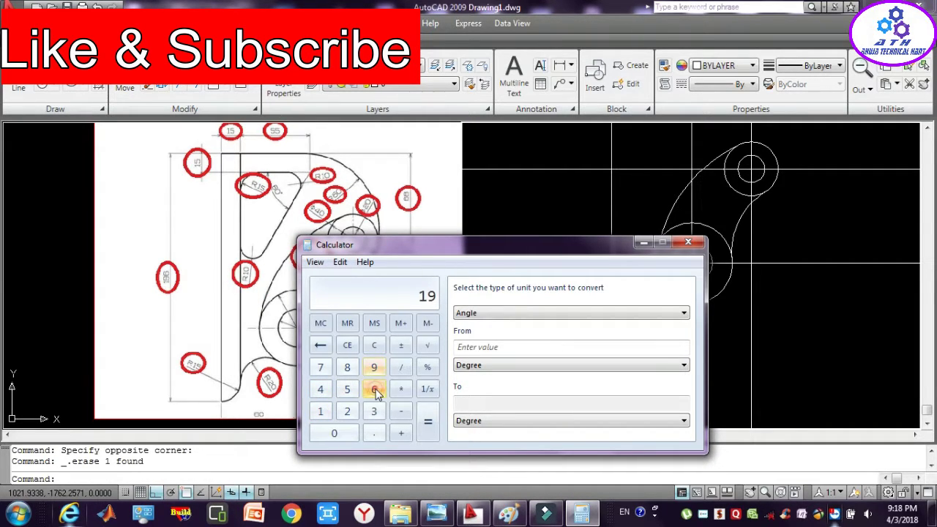
click(375, 390)
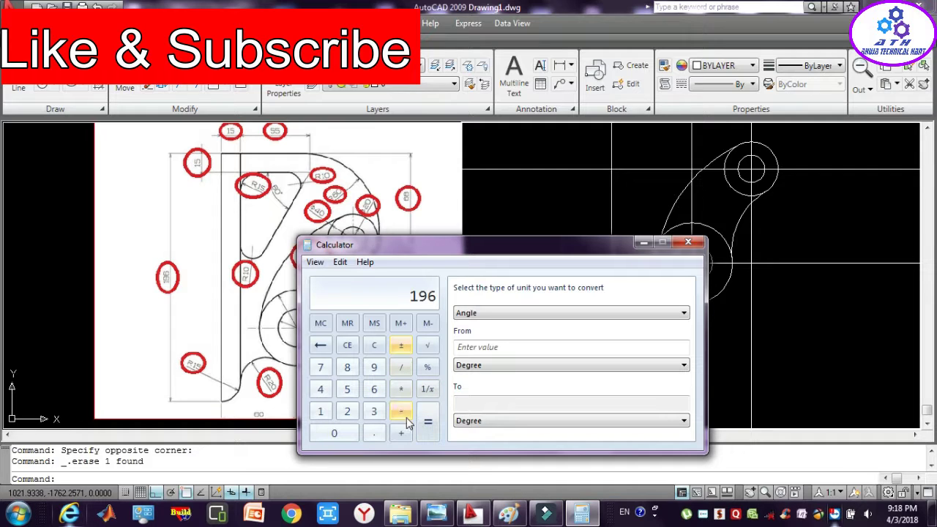
click(401, 433)
click(326, 412)
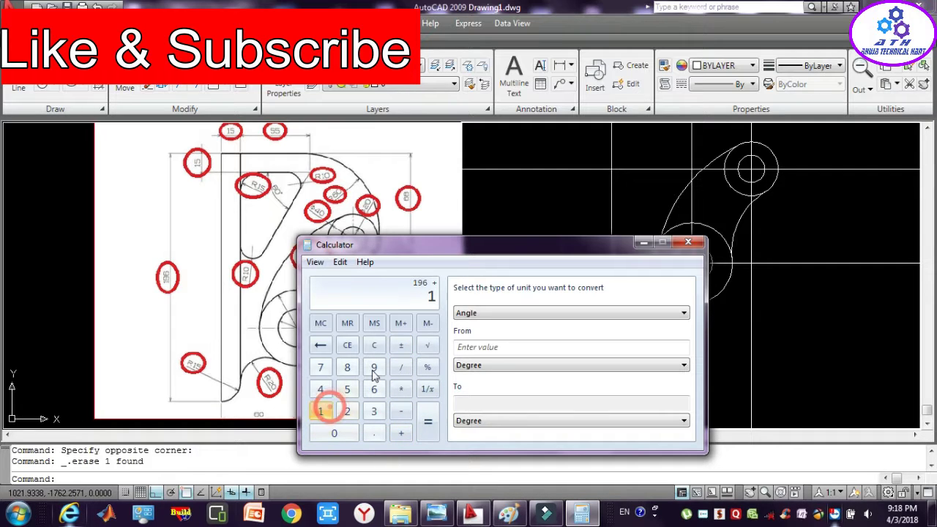
click(373, 368)
click(375, 389)
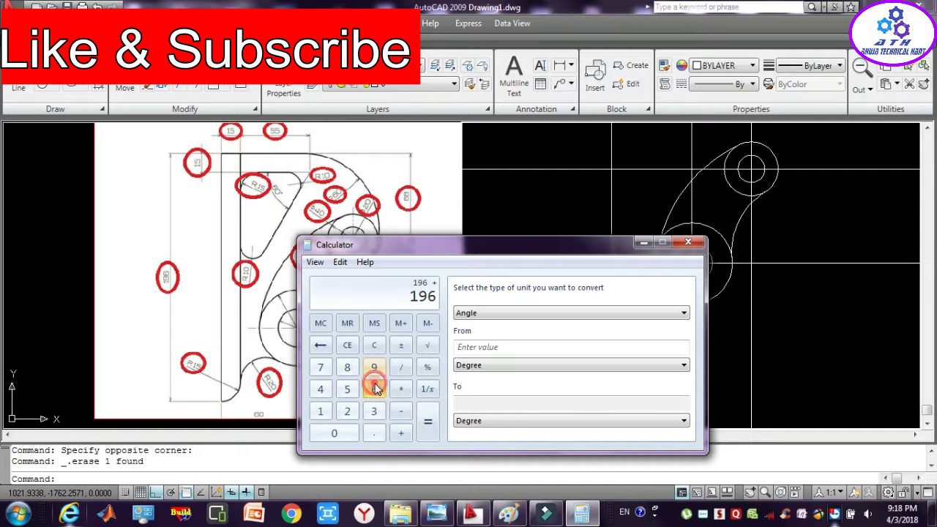
click(429, 422)
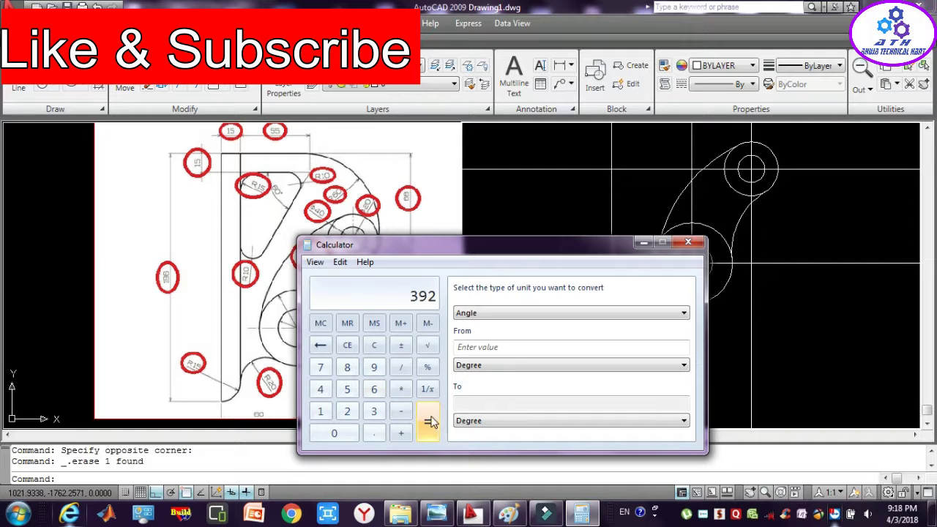
click(686, 243)
Draw a 392-long vertical line to the left of the bracket.
click(550, 239)
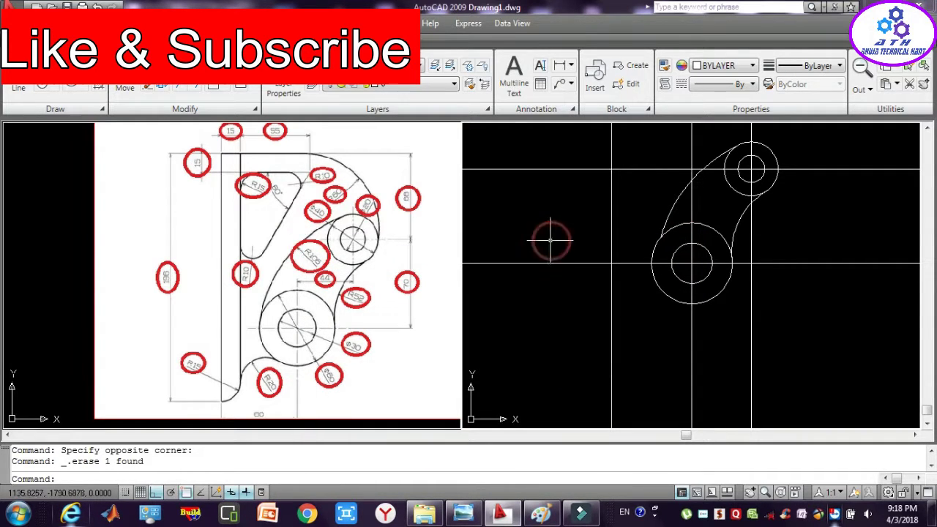
key(Escape)
key(Return)
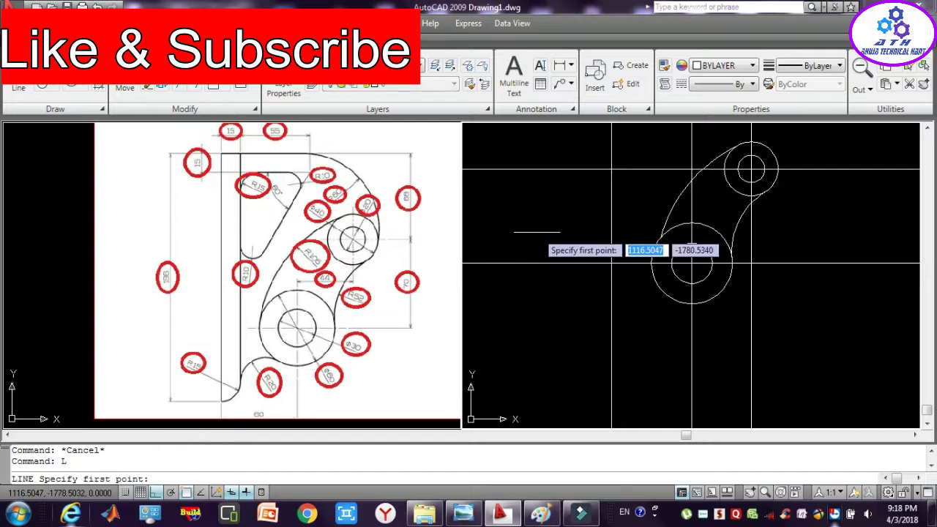
click(535, 220)
text(3)
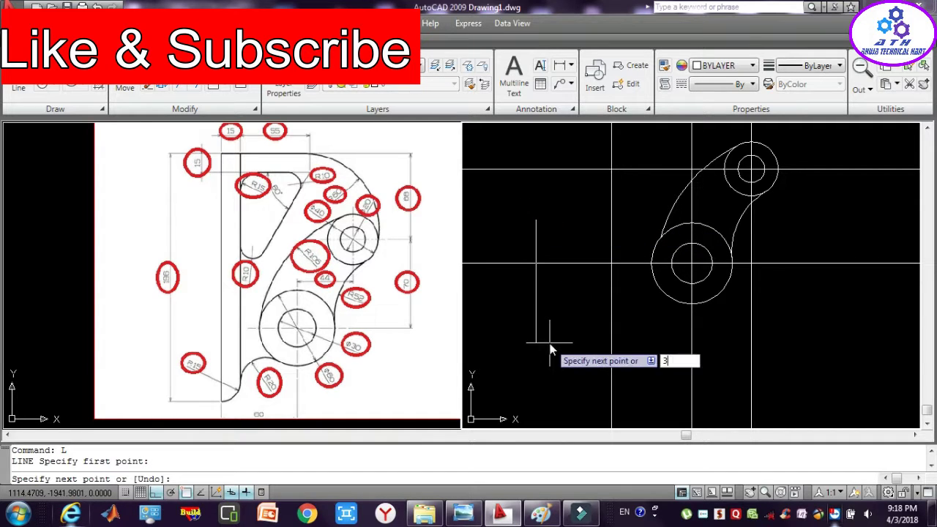
text(92)
key(Return)
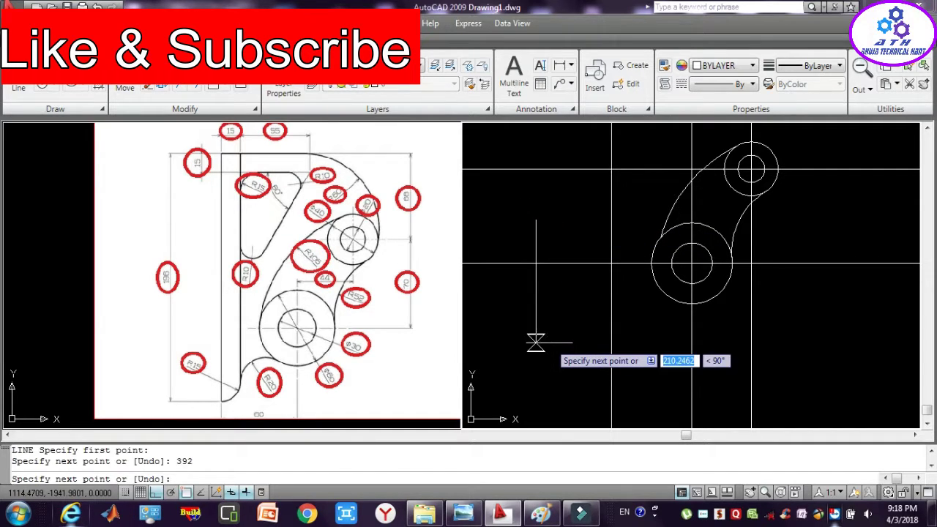
key(Escape)
Move the vertical line onto the leftmost vertical construction line beside the lower circle.
click(561, 397)
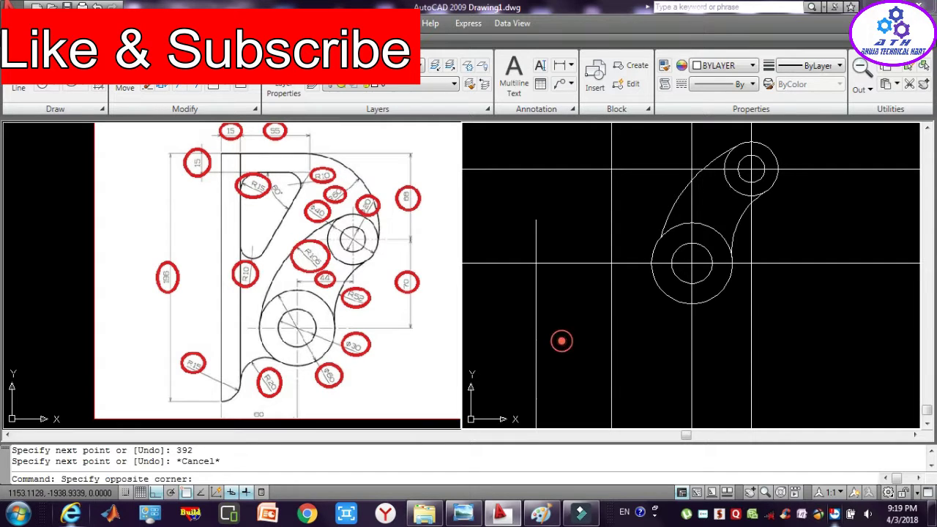
click(504, 310)
key(Return)
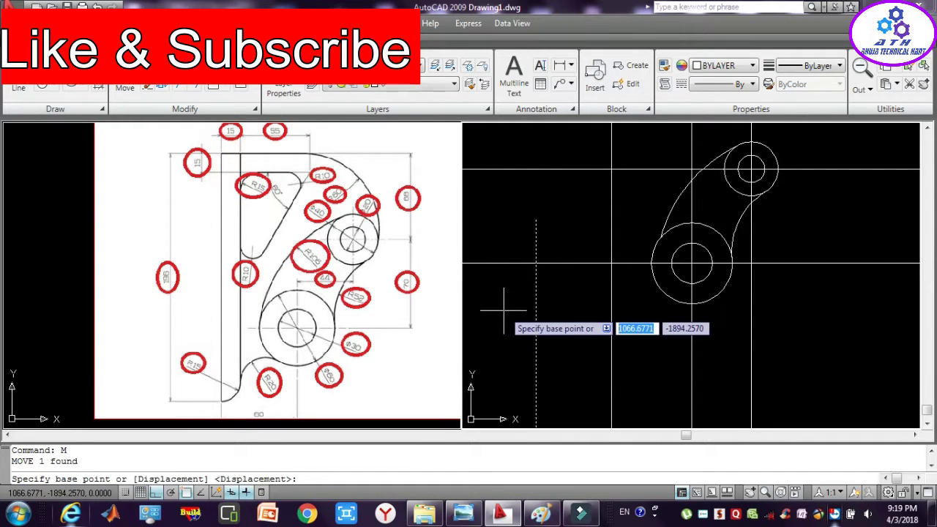
click(536, 352)
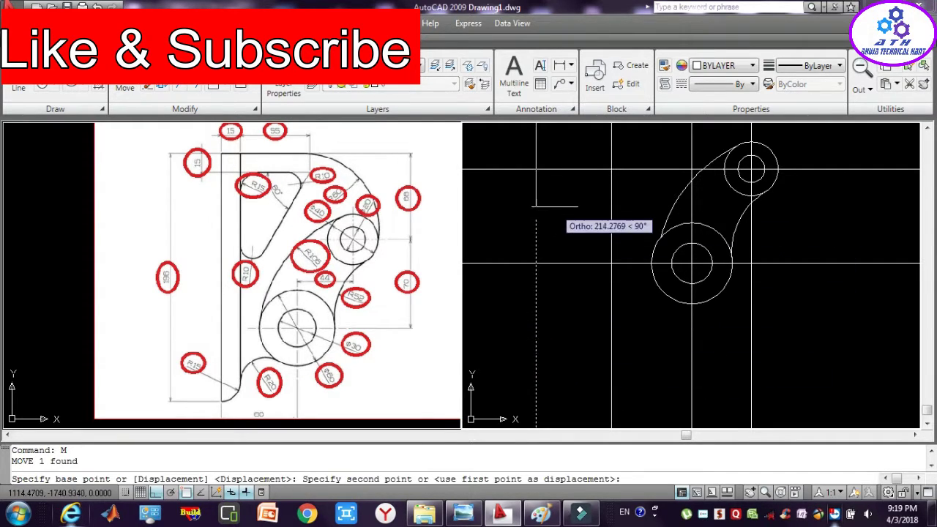
click(555, 204)
key(Escape)
click(562, 215)
click(515, 195)
text(M)
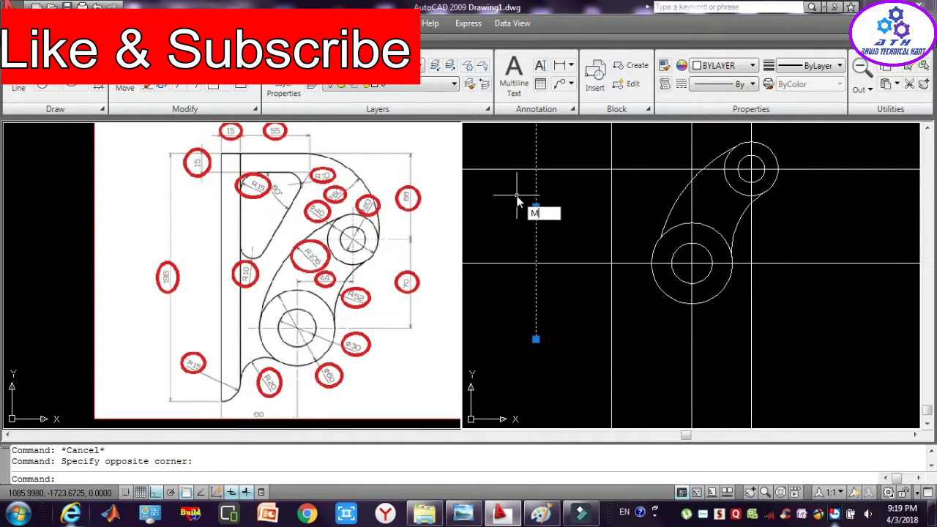
key(Return)
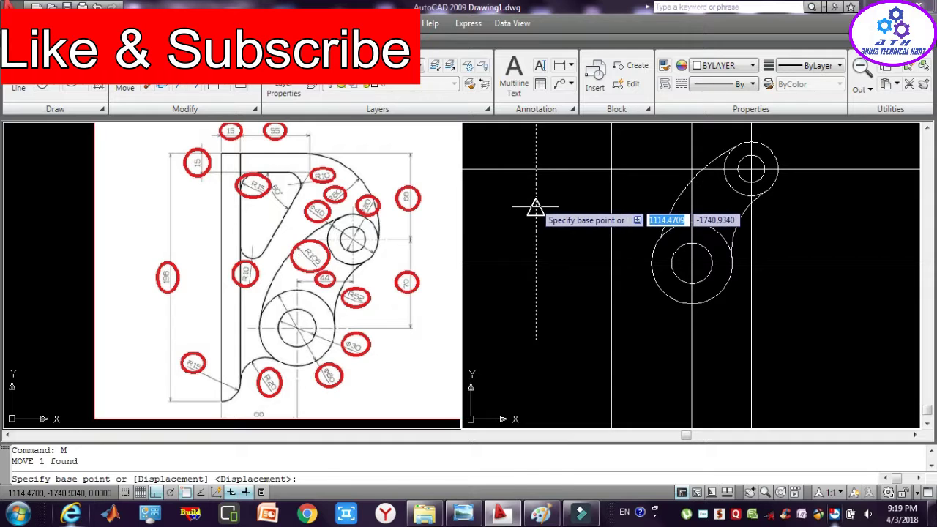
click(537, 205)
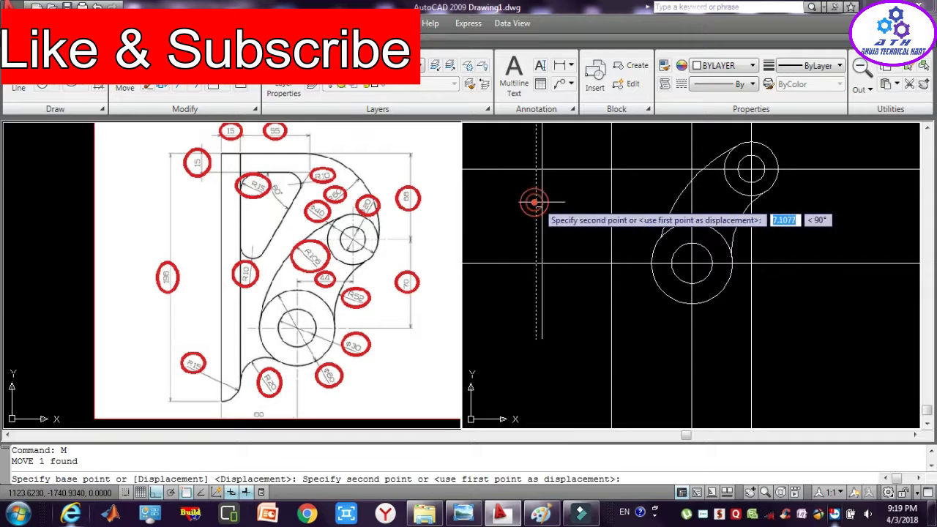
click(611, 208)
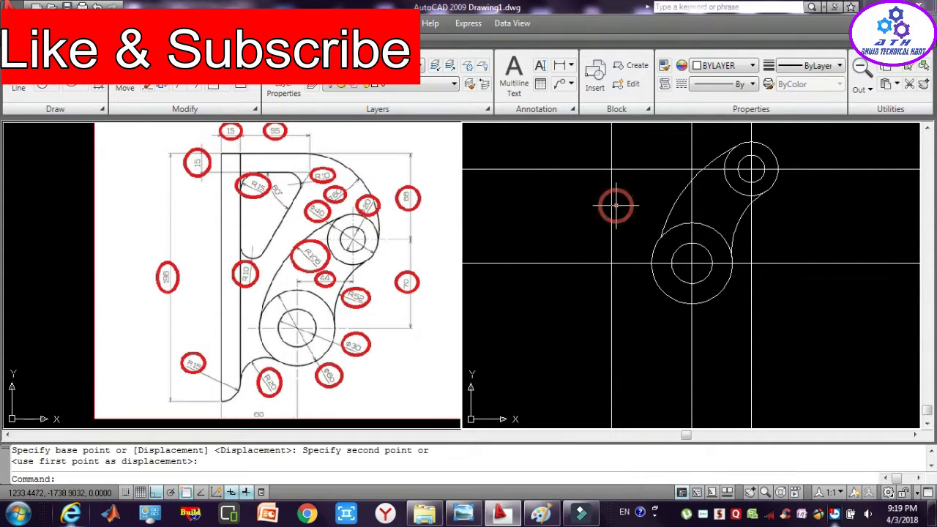
key(Escape)
key(Escape)
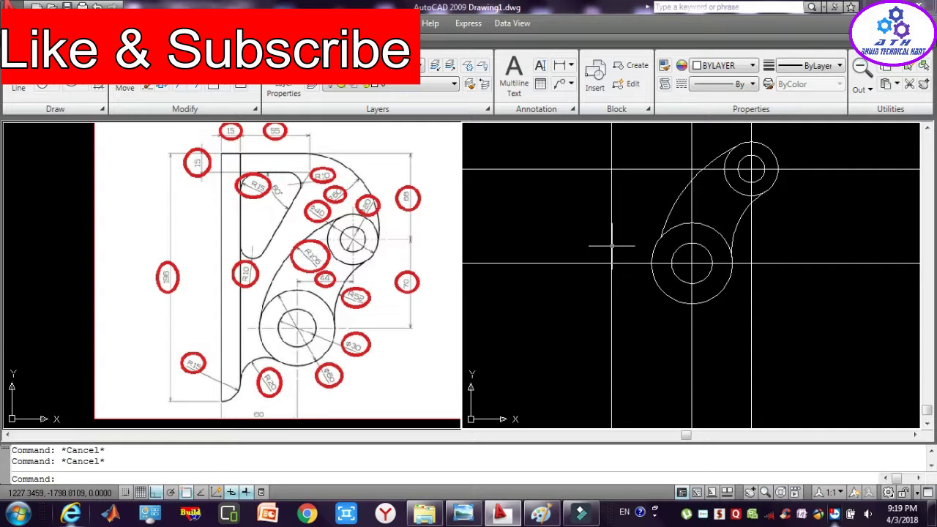
Change the selected vertical line's colour to red.
click(611, 246)
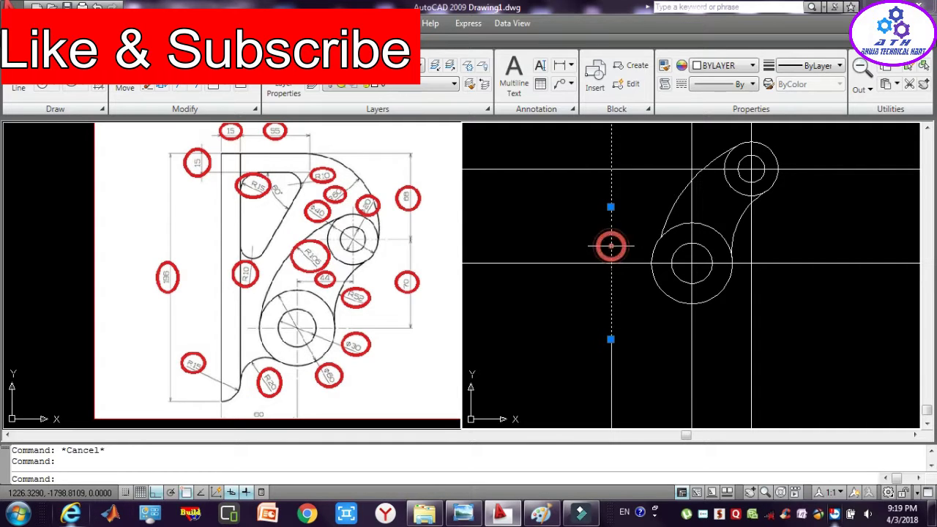
click(706, 69)
click(707, 91)
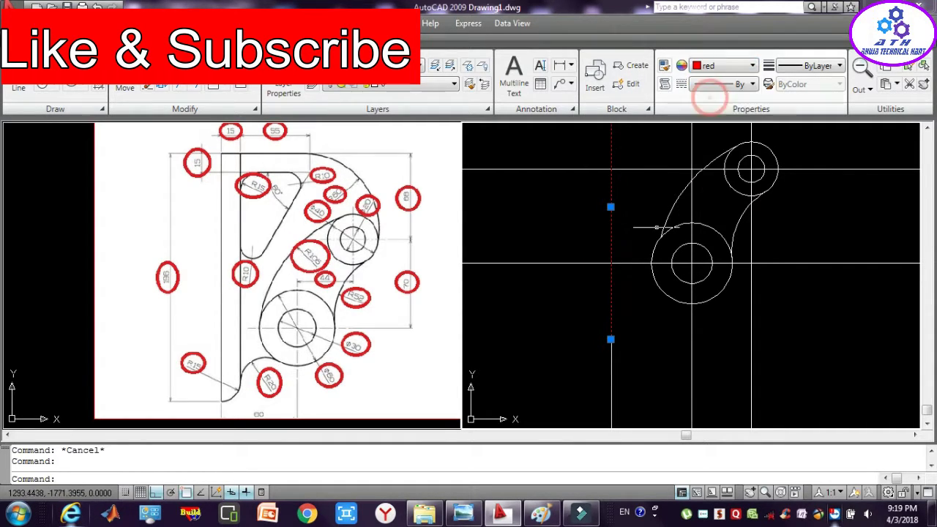
key(Escape)
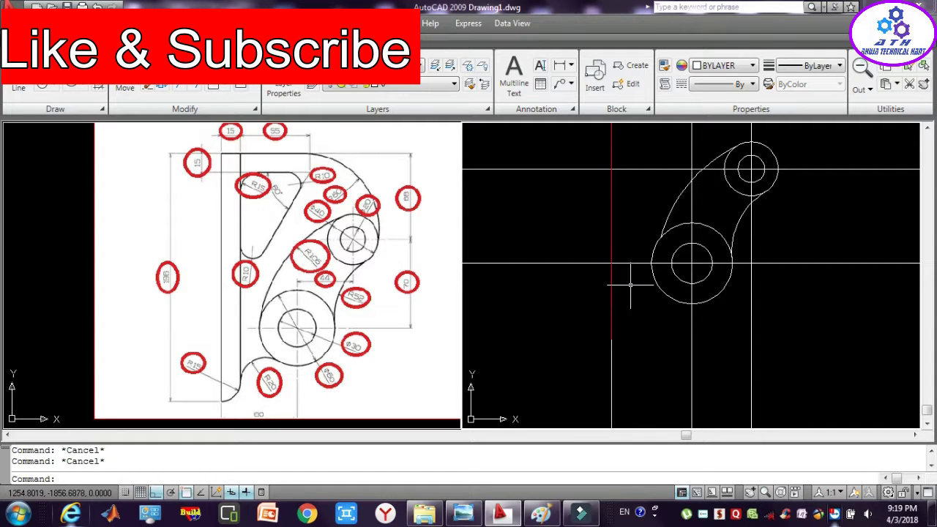
Offset the red vertical line by 28 units to the left.
click(610, 298)
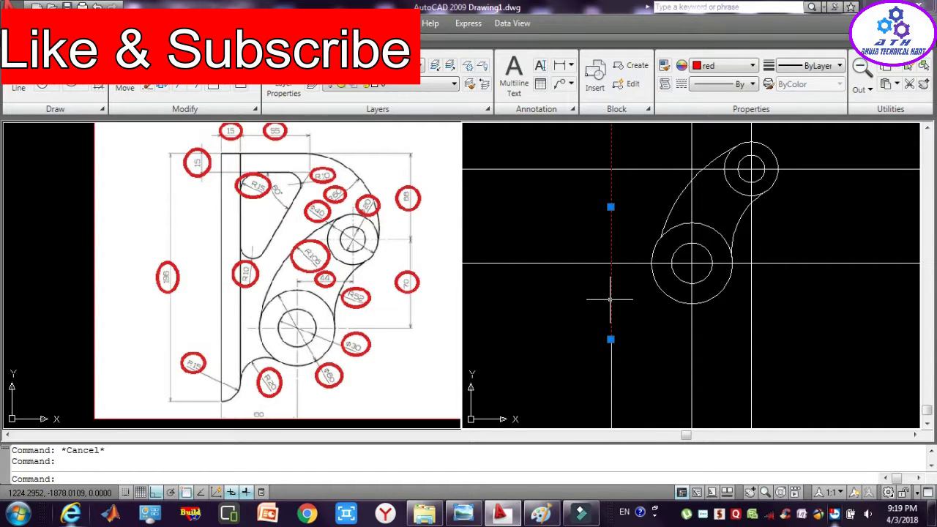
text(O)
key(Return)
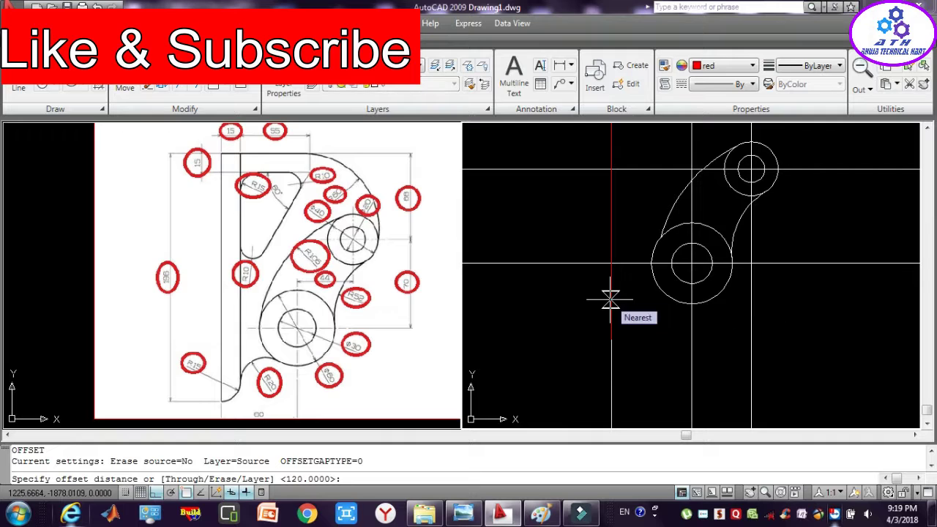
click(610, 298)
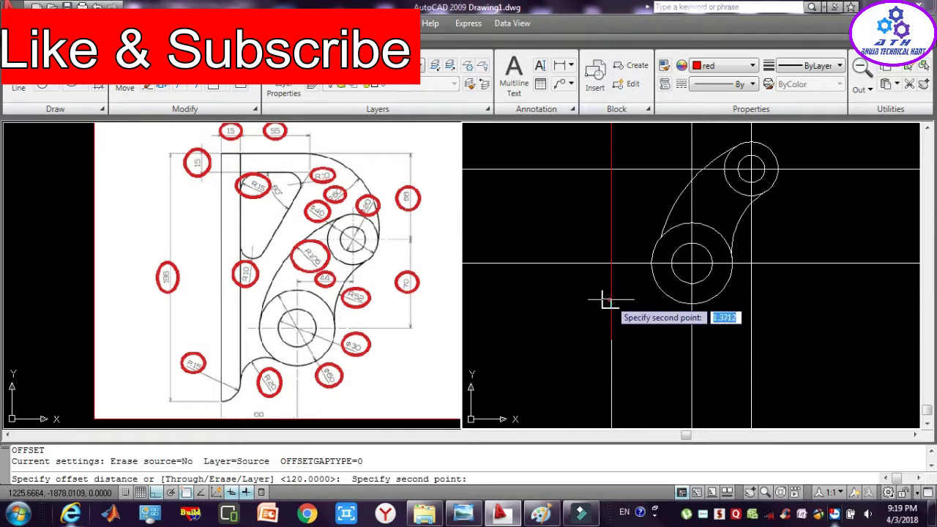
text(28)
key(Return)
click(562, 310)
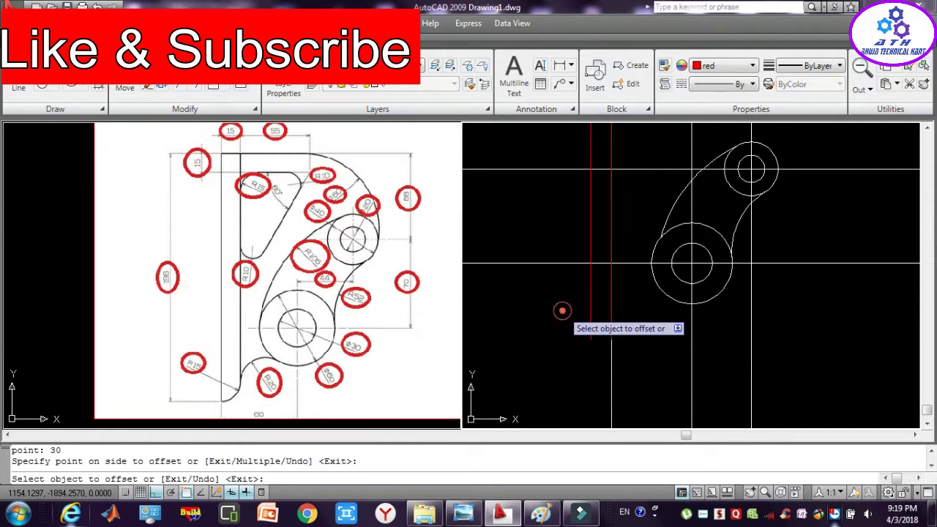
key(Escape)
key(Escape)
key(Escape)
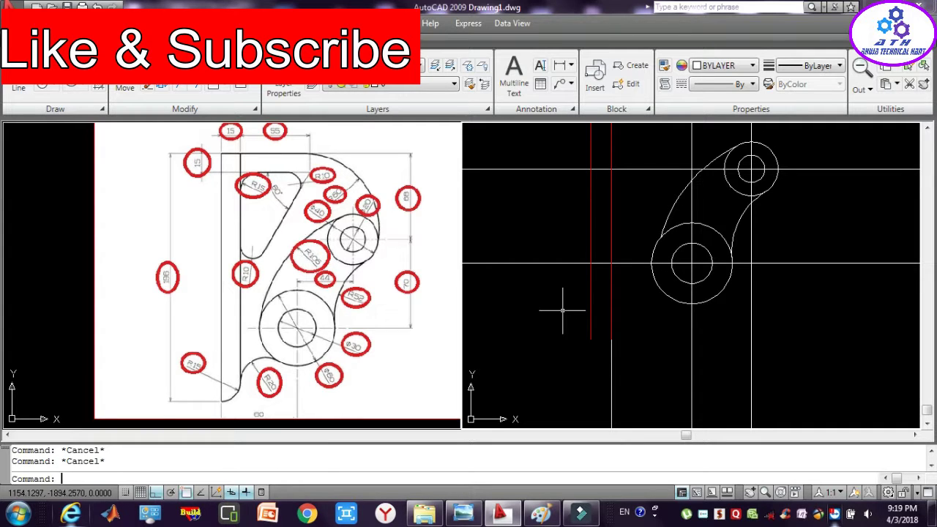
text(P)
Offset the inner red vertical line 110 units to the right.
key(Return)
drag(551, 283, 568, 381)
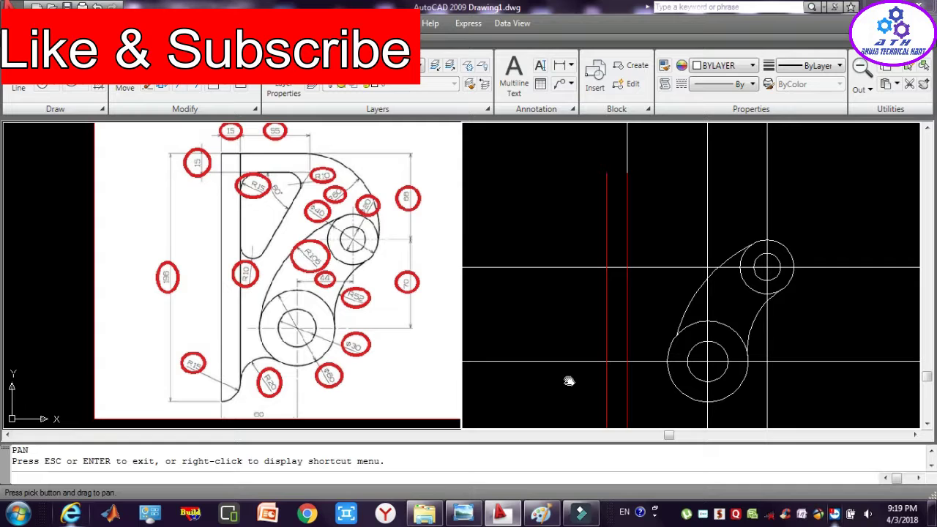
key(Escape)
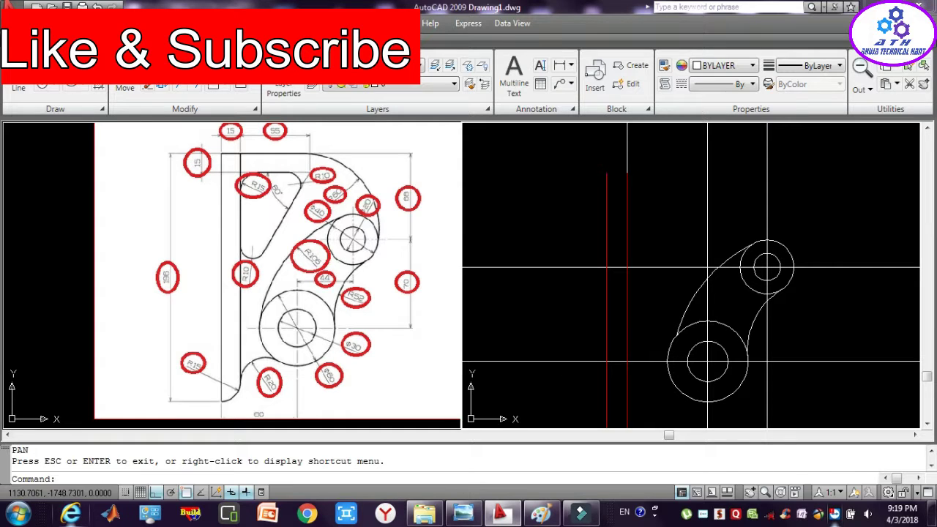
key(Escape)
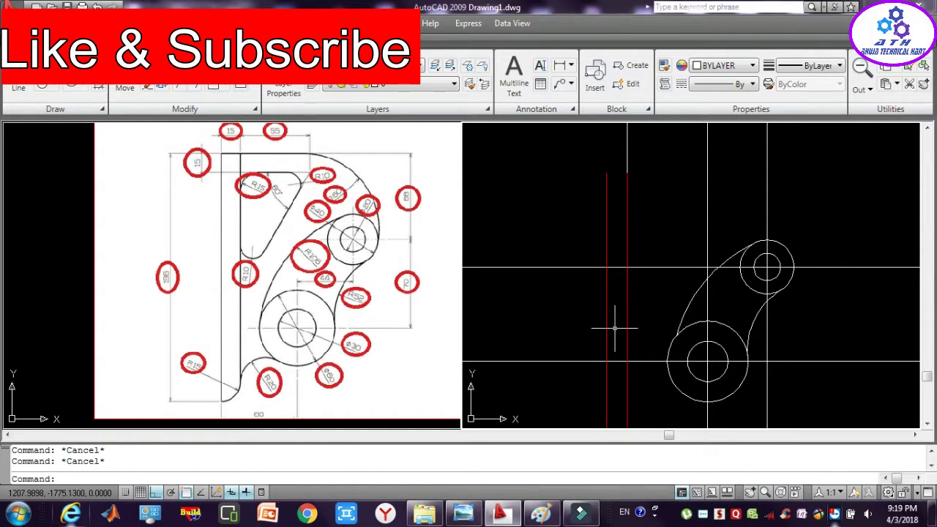
click(626, 249)
key(Return)
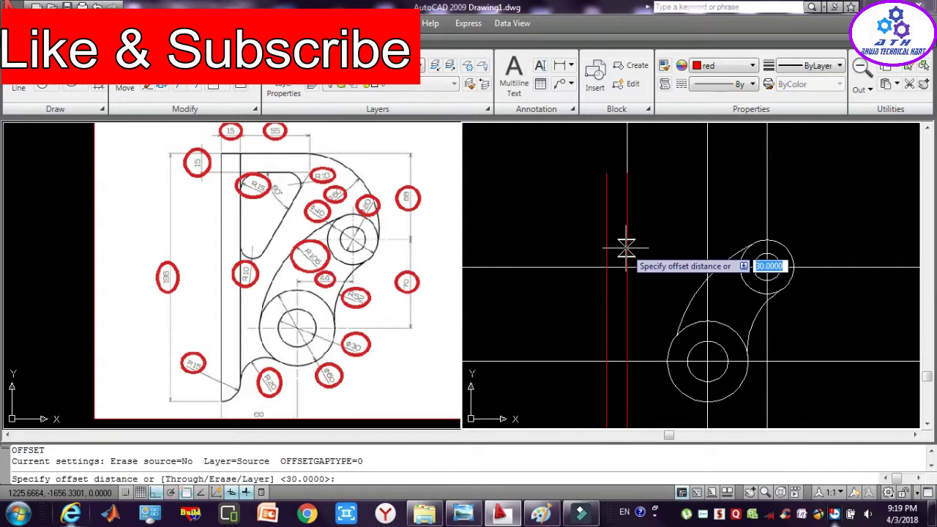
click(624, 247)
text(110)
key(Return)
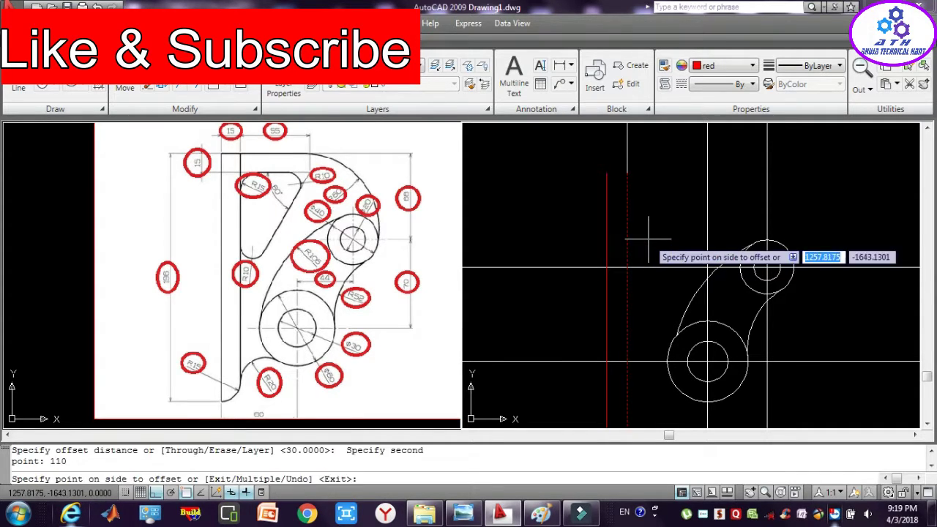
click(649, 242)
key(Escape)
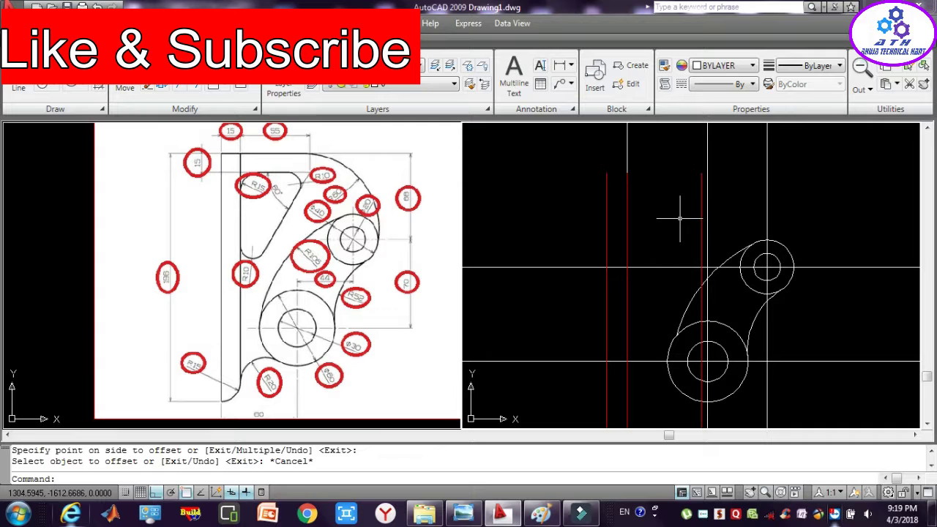
text(L)
Draw a horizontal line from the left red line's top to the new red line's top.
key(Return)
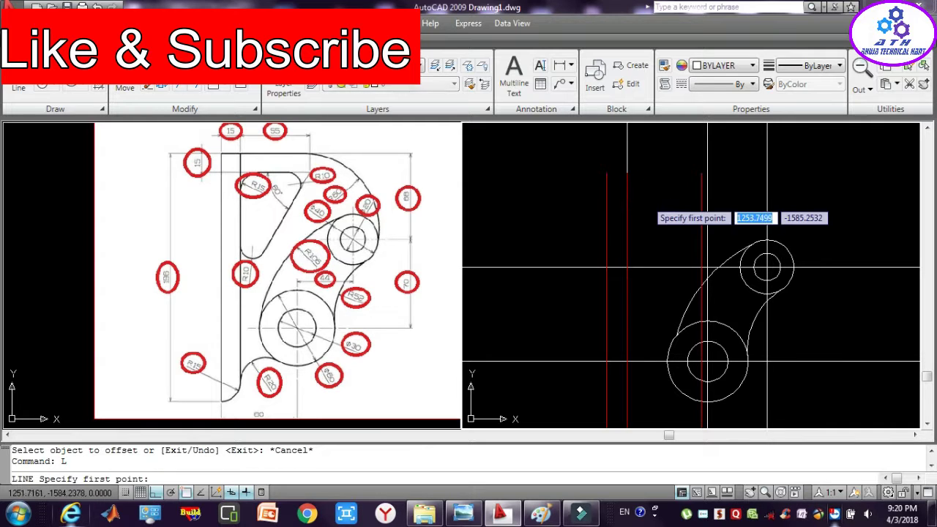
click(607, 173)
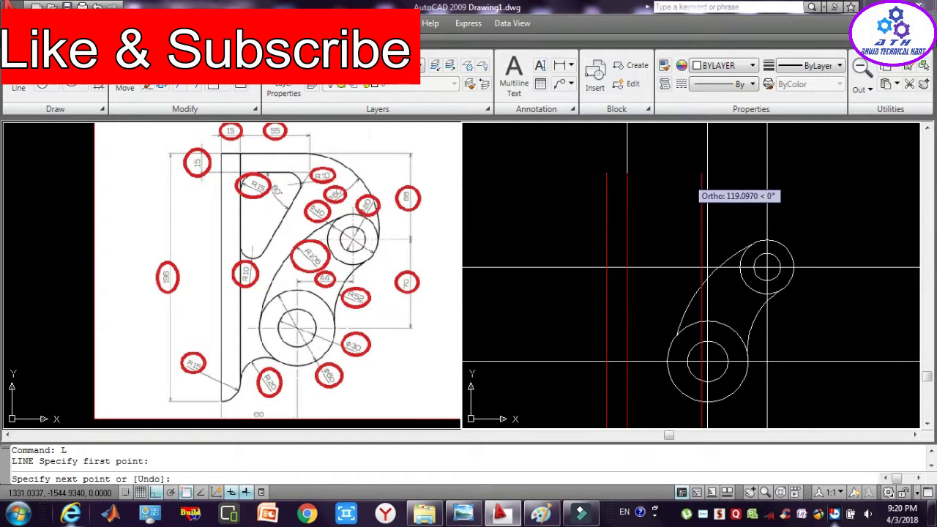
click(701, 173)
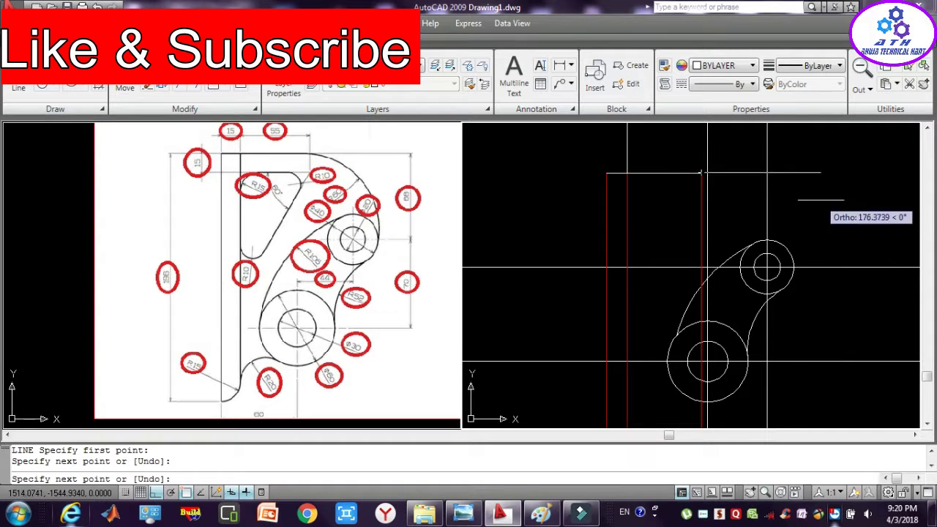
key(Escape)
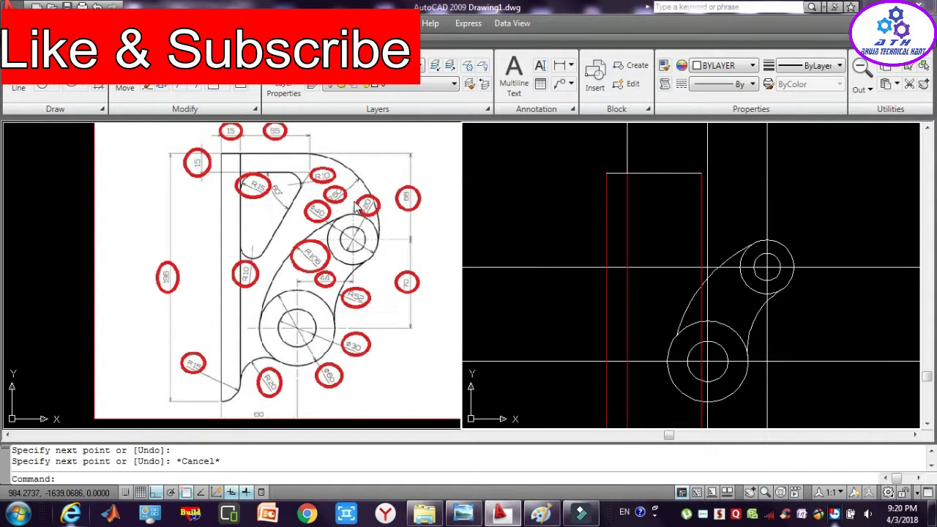
click(71, 84)
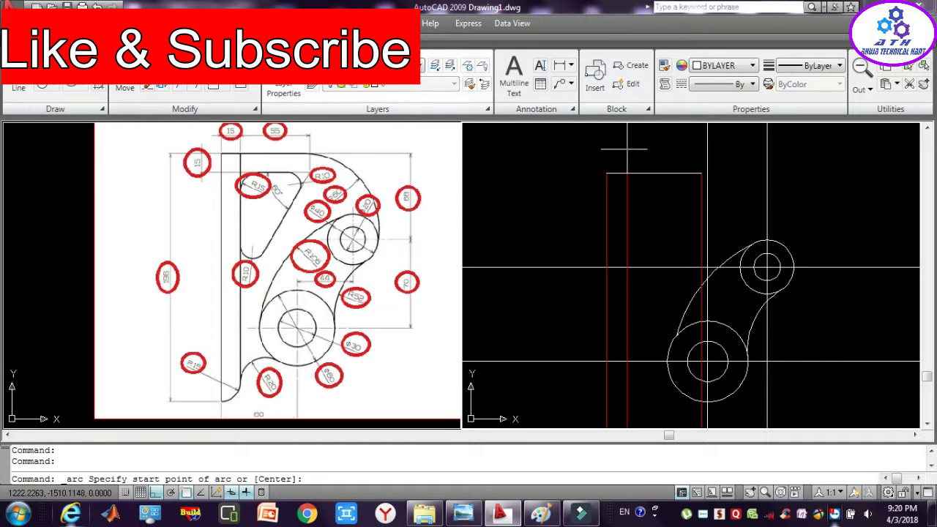
click(701, 173)
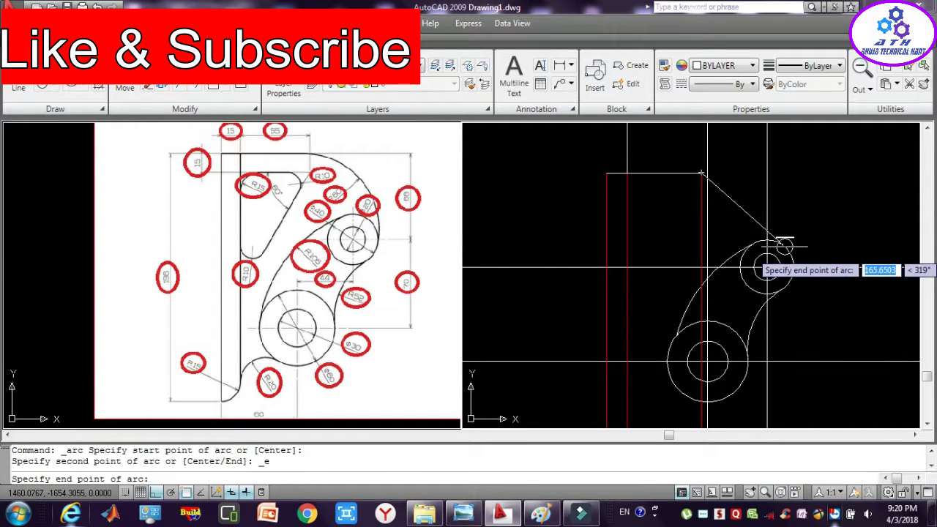
click(784, 246)
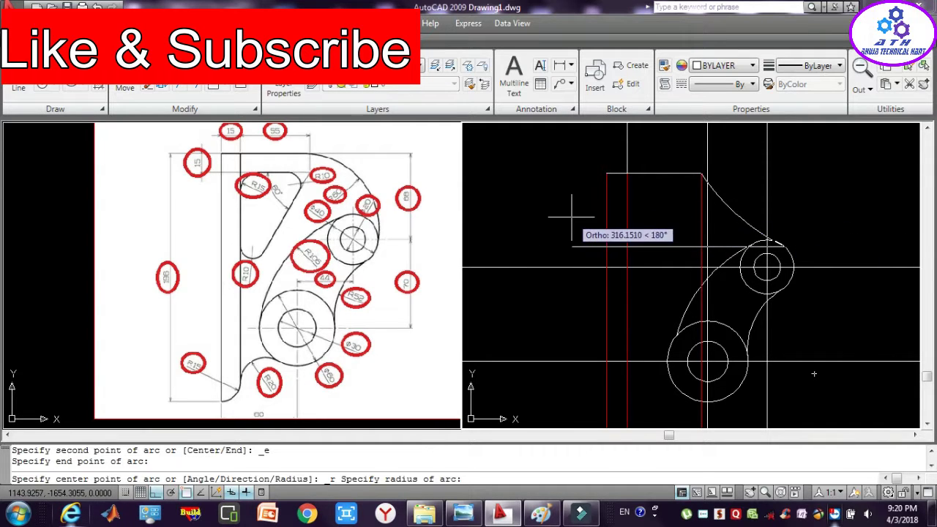
key(Escape)
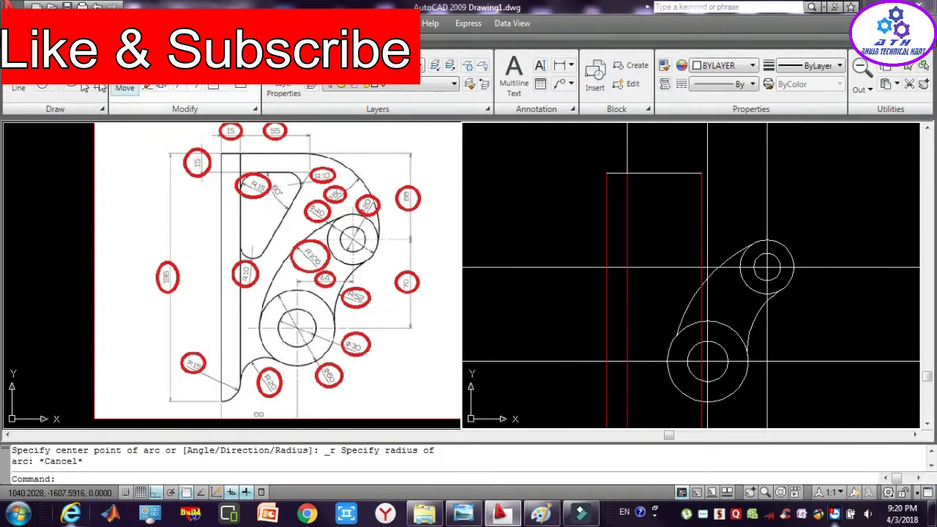
click(71, 82)
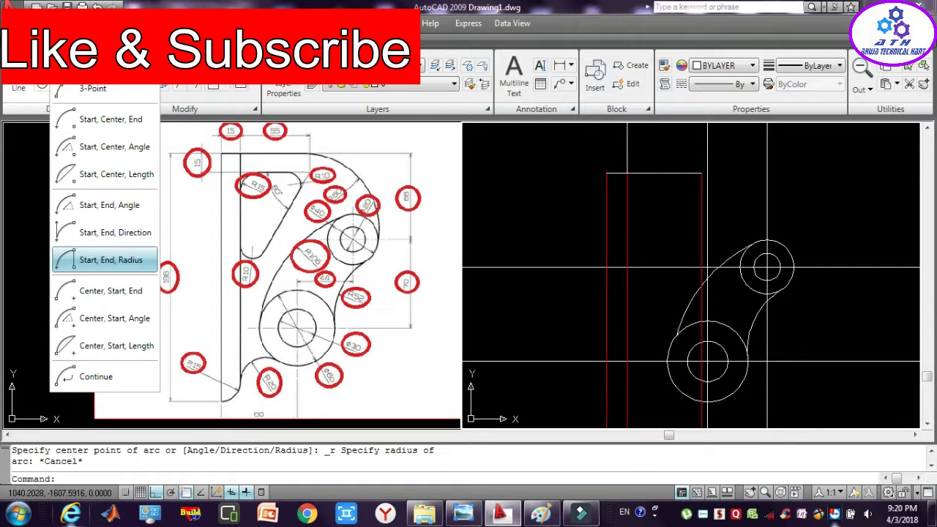
click(128, 231)
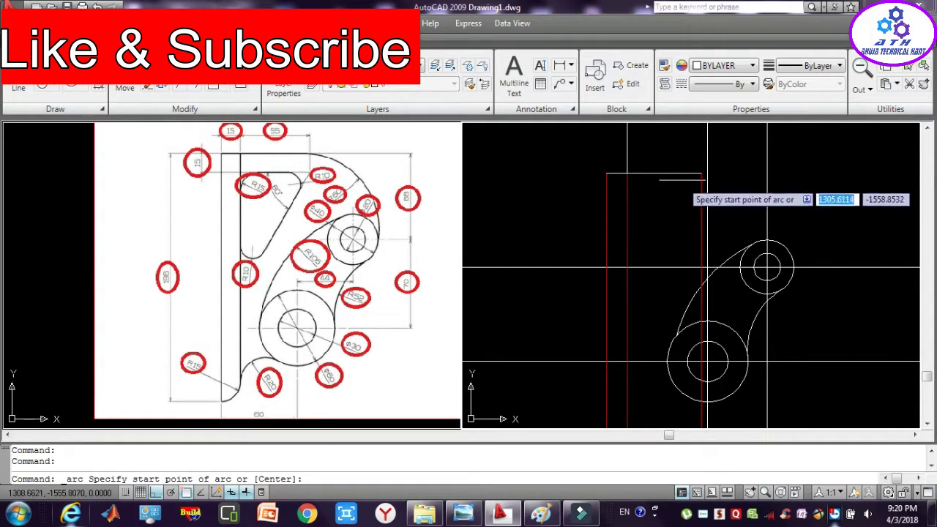
click(701, 173)
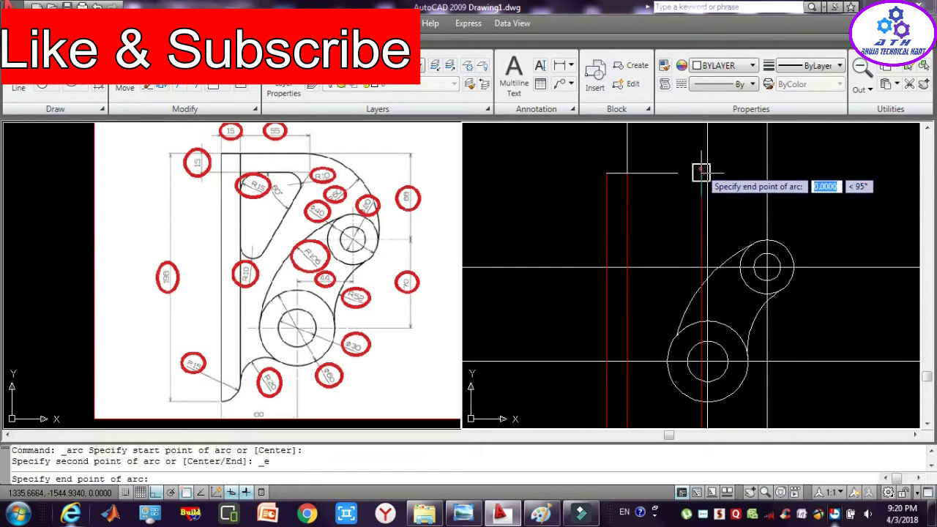
click(782, 244)
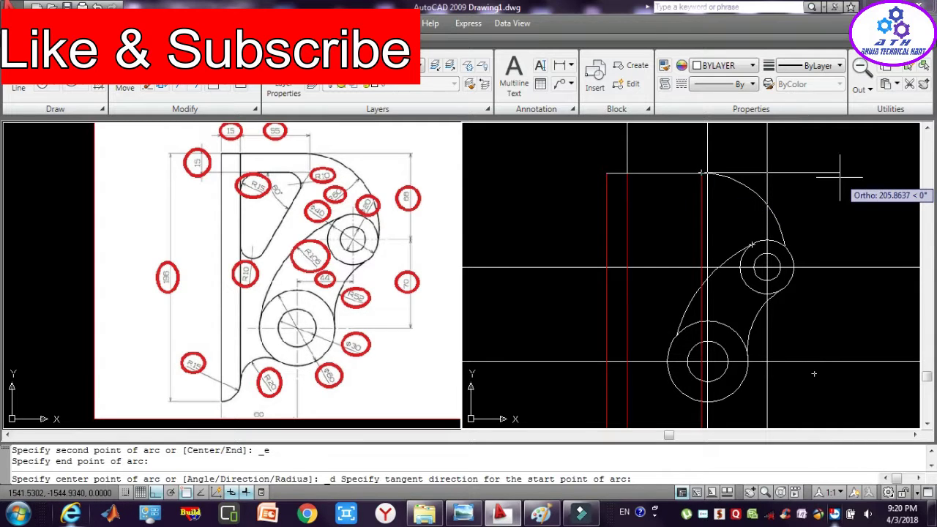
text(12)
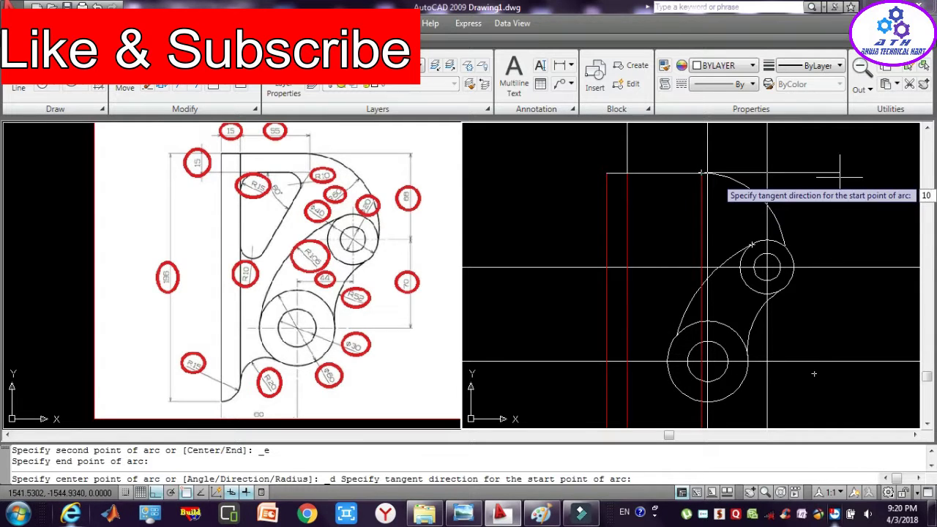
text(0)
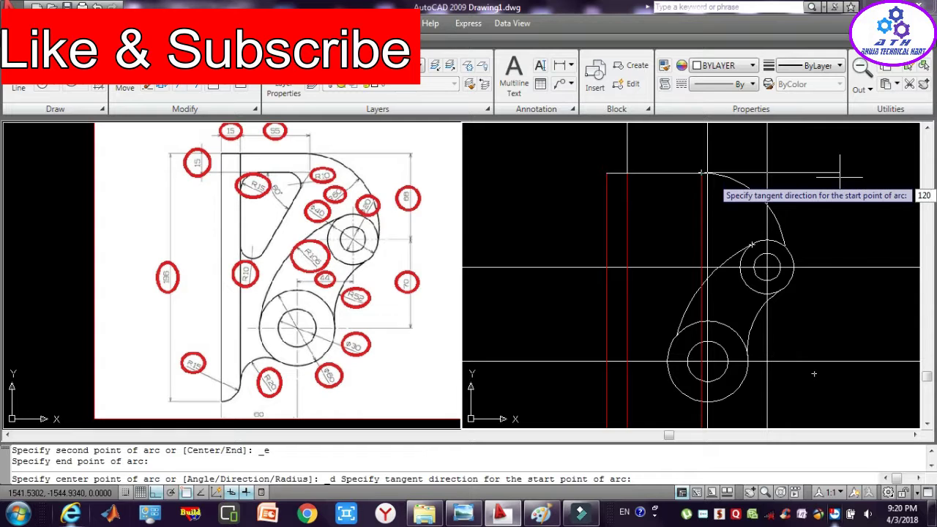
key(Return)
key(ctrl+z)
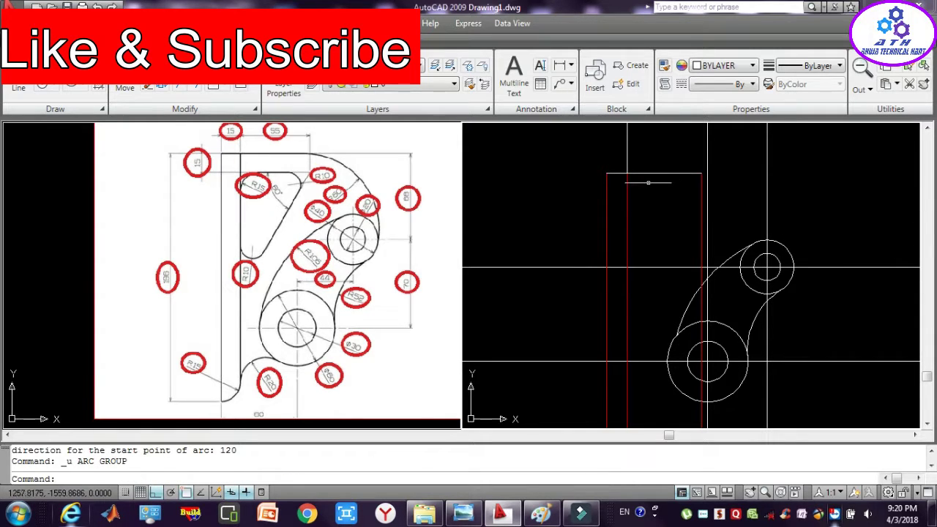
click(71, 85)
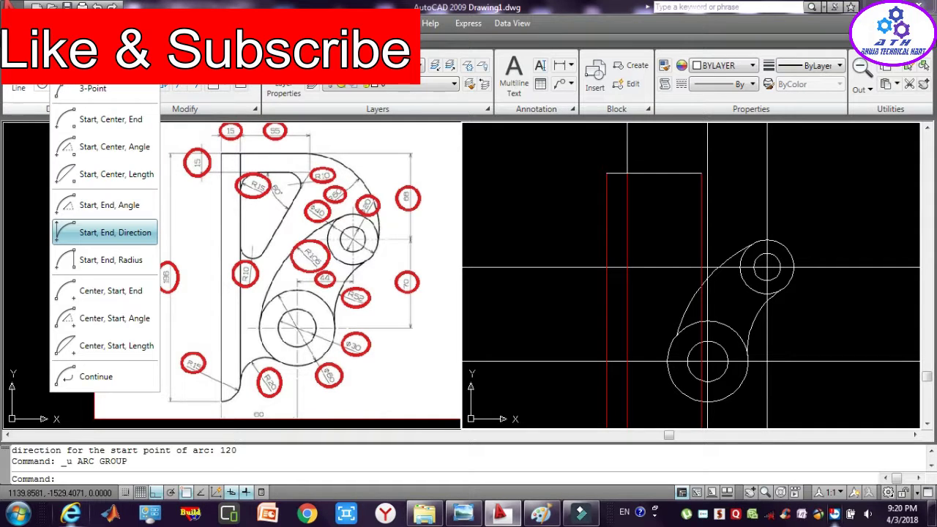
click(104, 205)
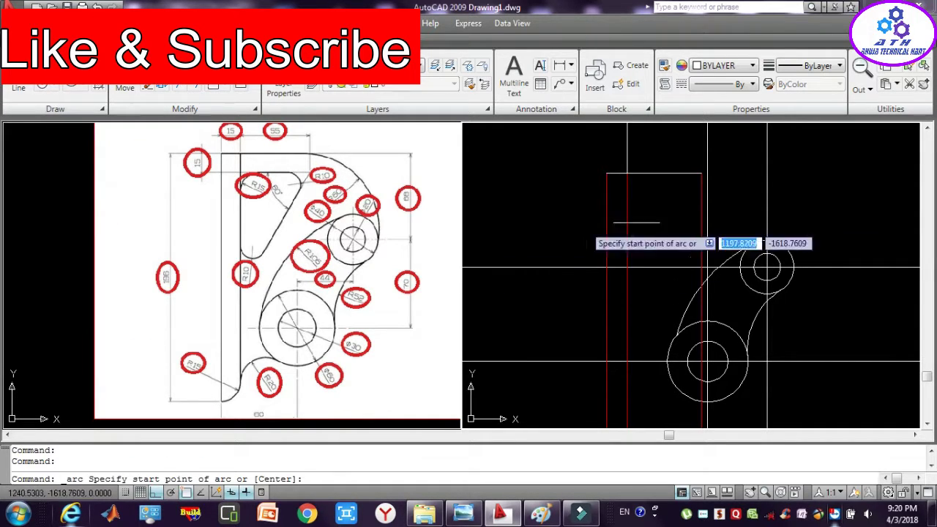
click(701, 174)
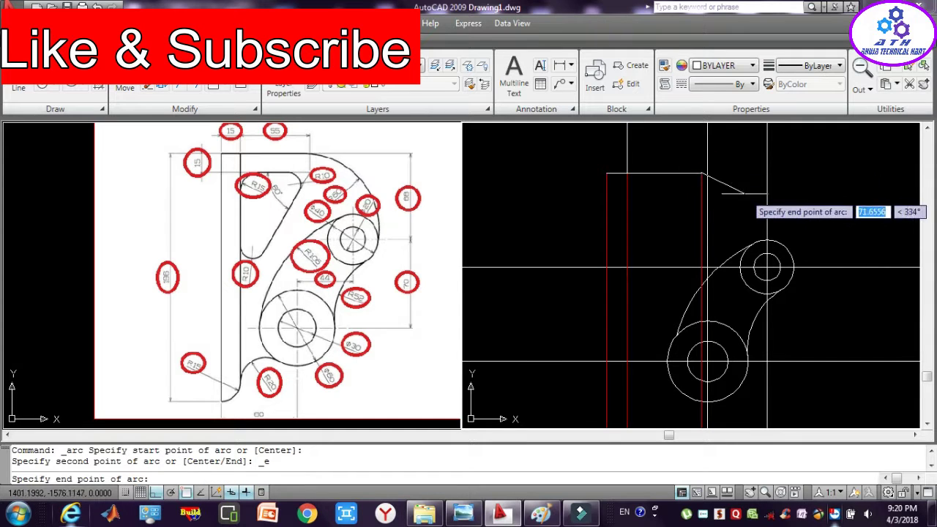
click(783, 240)
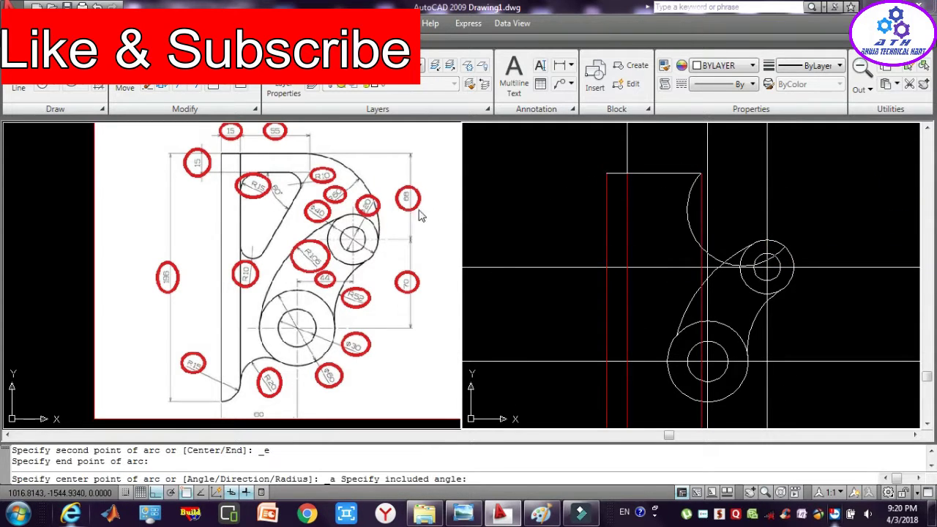
key(Escape)
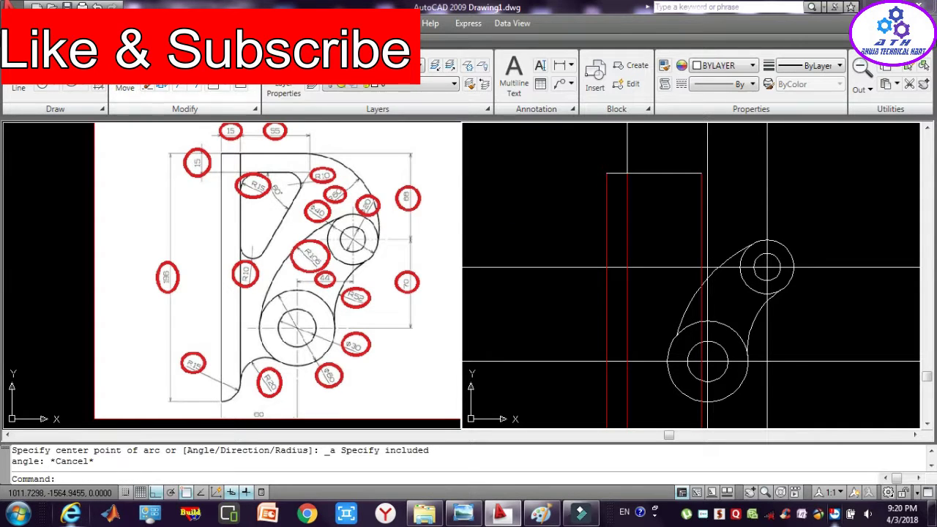
click(77, 85)
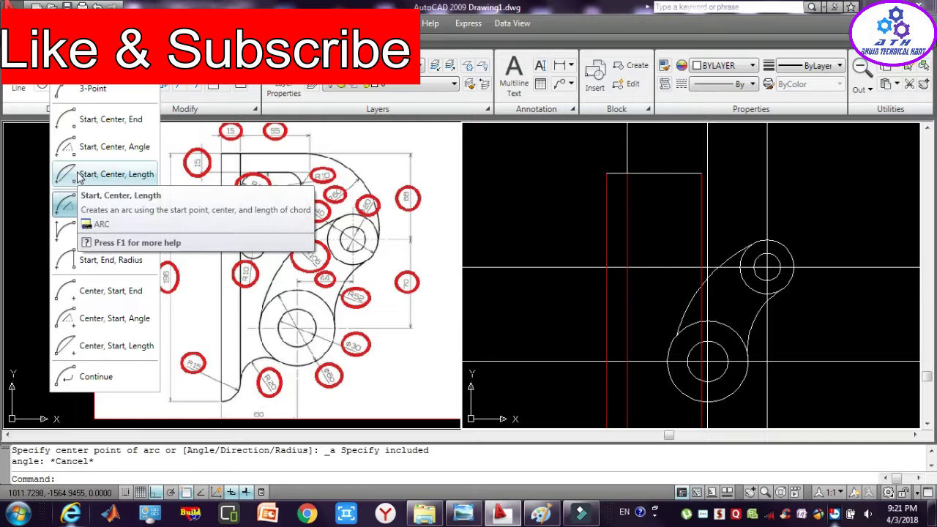
click(85, 265)
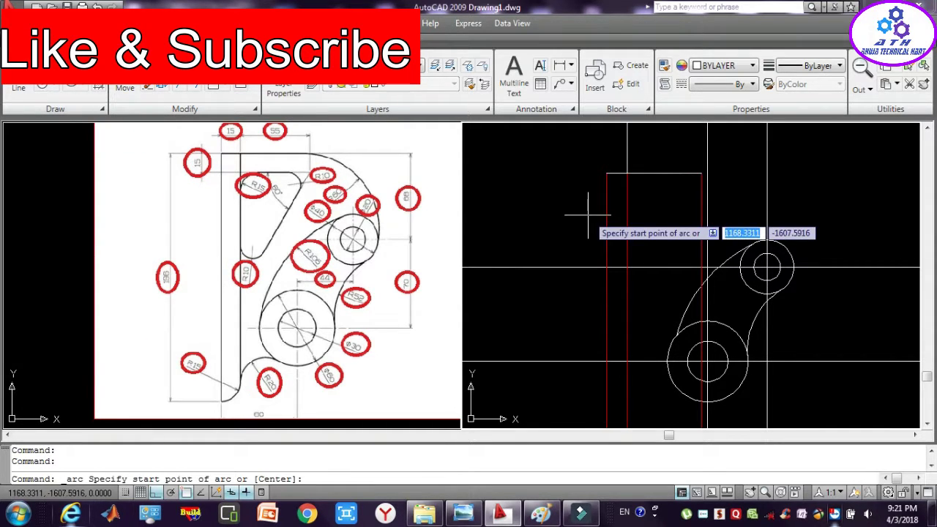
click(701, 174)
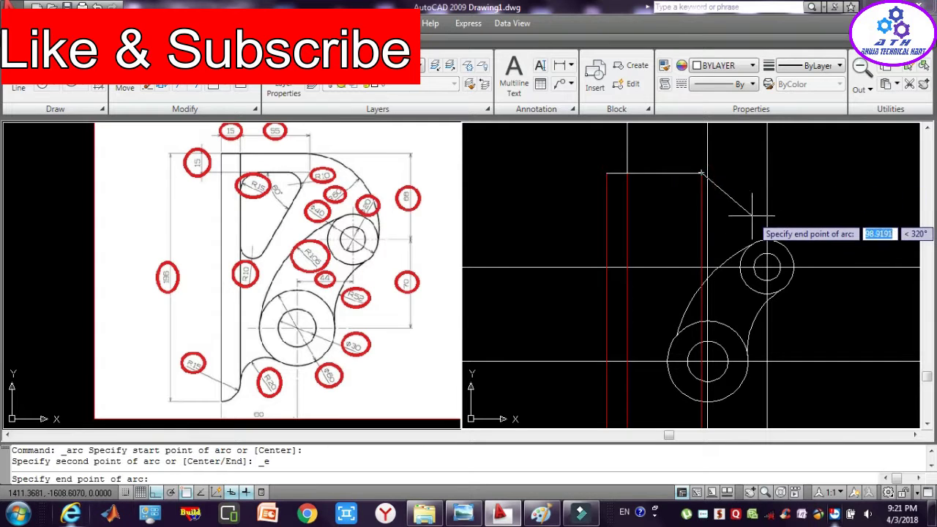
click(769, 240)
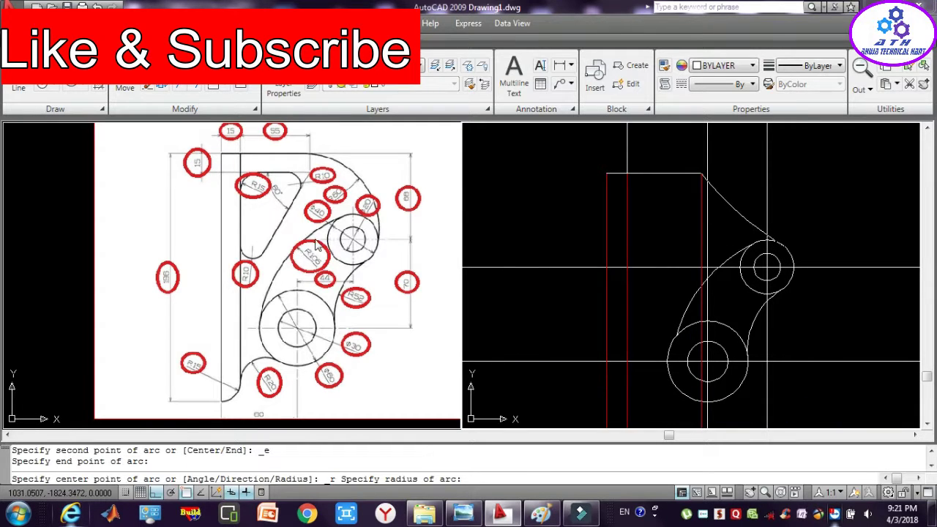
key(Escape)
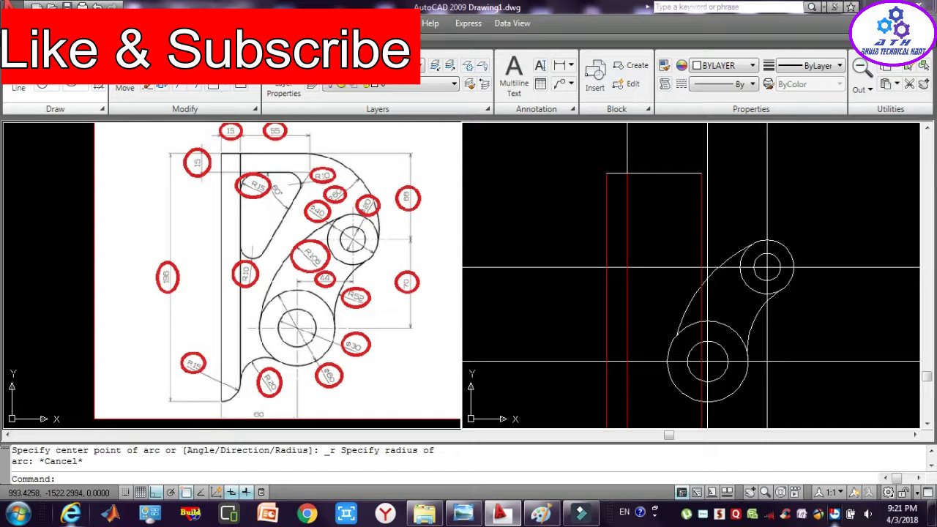
Draw a Start-End-Angle arc from the frame's top-right corner to the small circle's top.
click(70, 68)
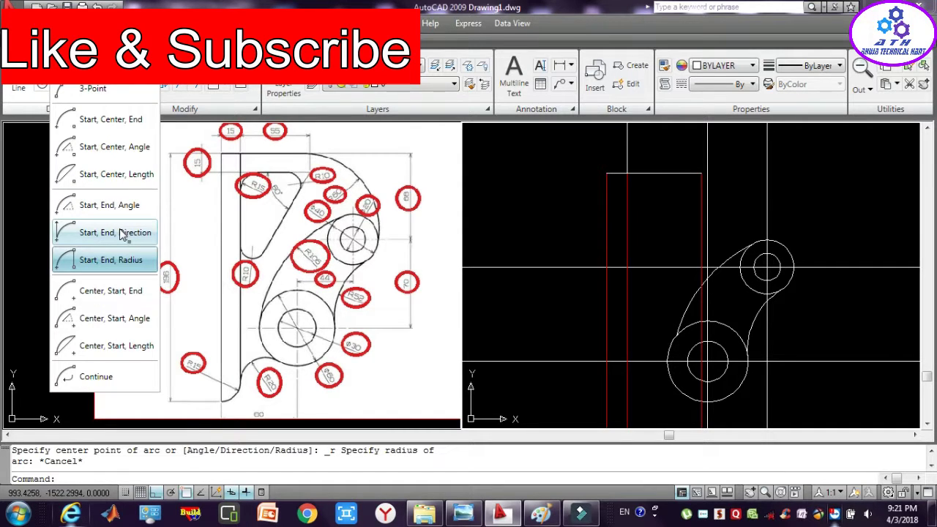
click(117, 207)
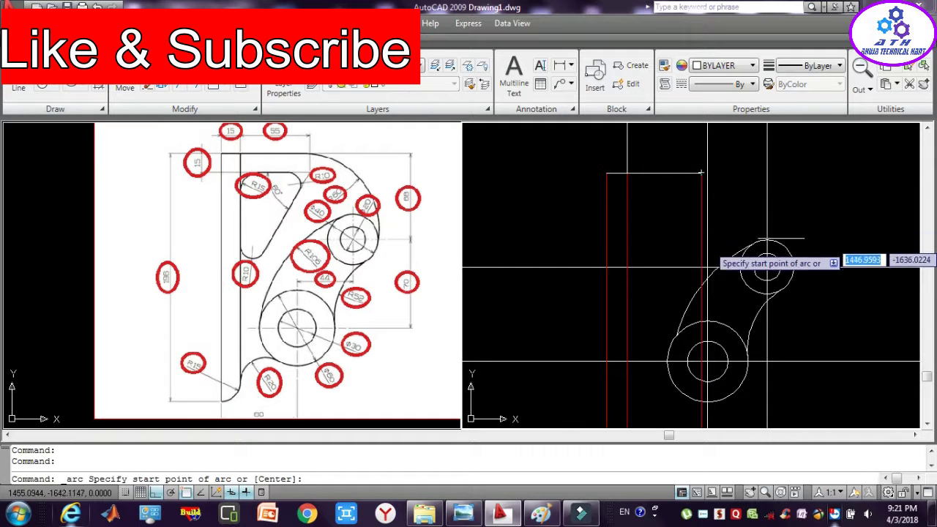
click(784, 248)
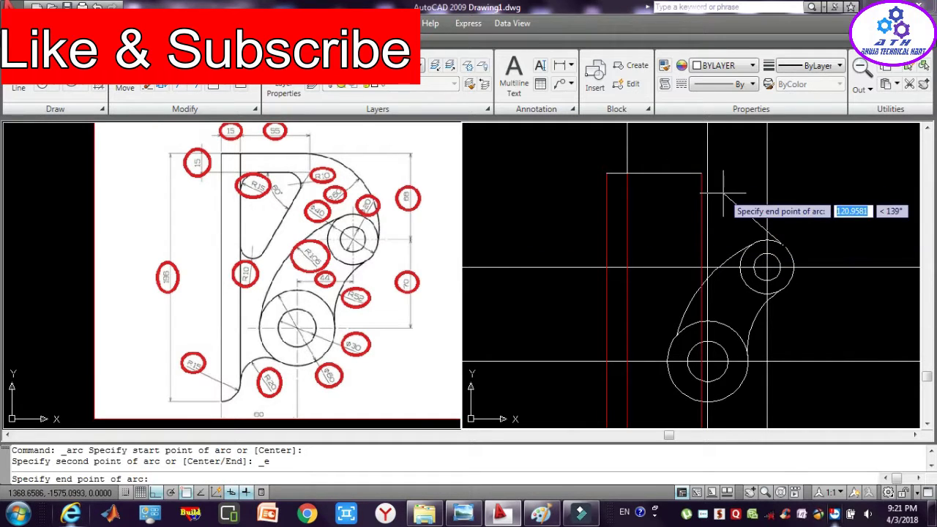
click(700, 174)
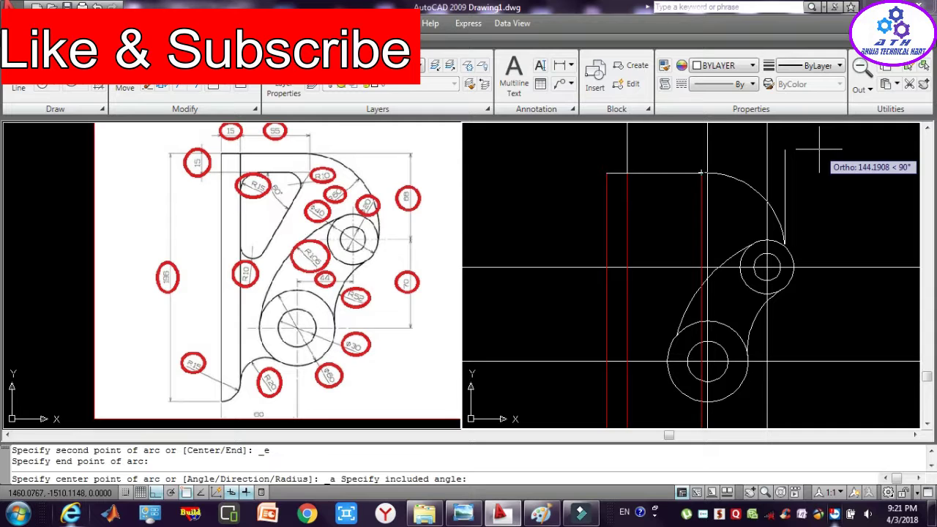
text(12-)
key(Return)
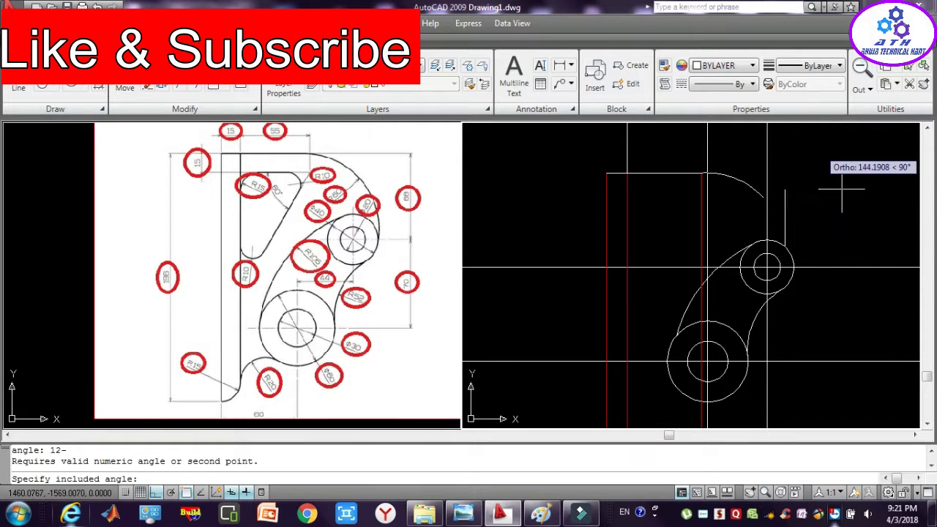
click(802, 154)
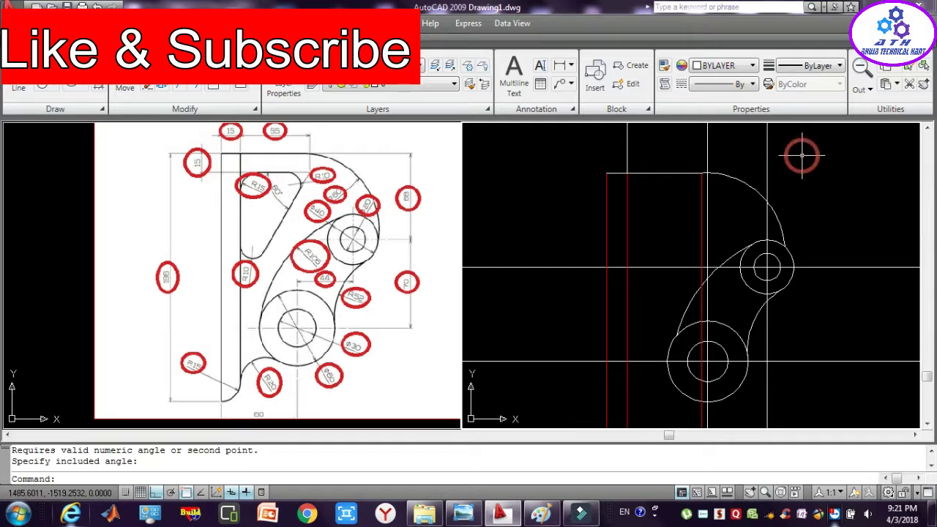
click(751, 174)
click(736, 188)
key(Escape)
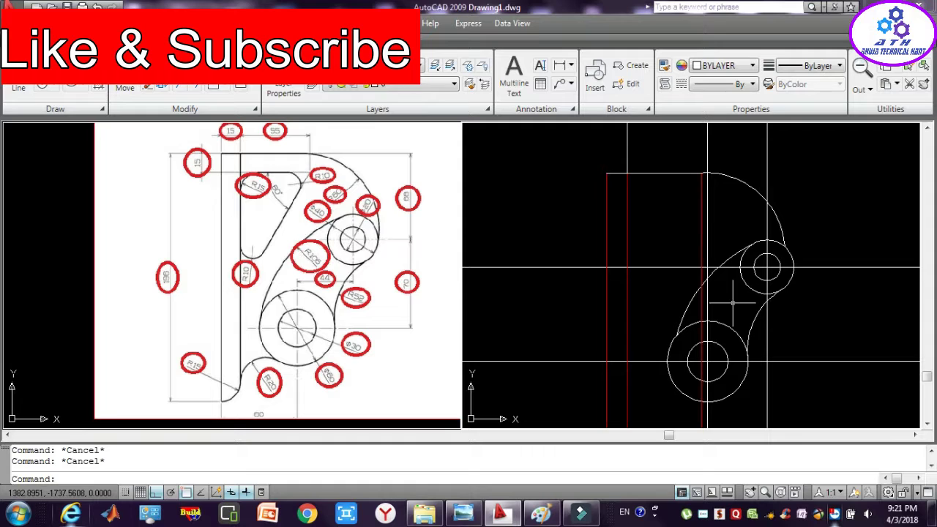
Draw a radius-40 TTR circle tangent to the large circle and the vertical line.
text(p)
key(Return)
drag(701, 315, 696, 244)
key(Escape)
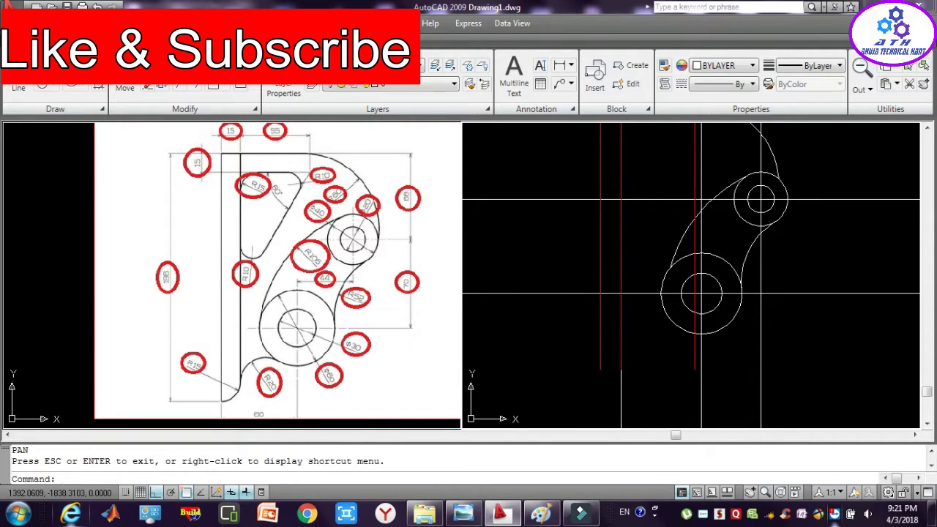
key(Escape)
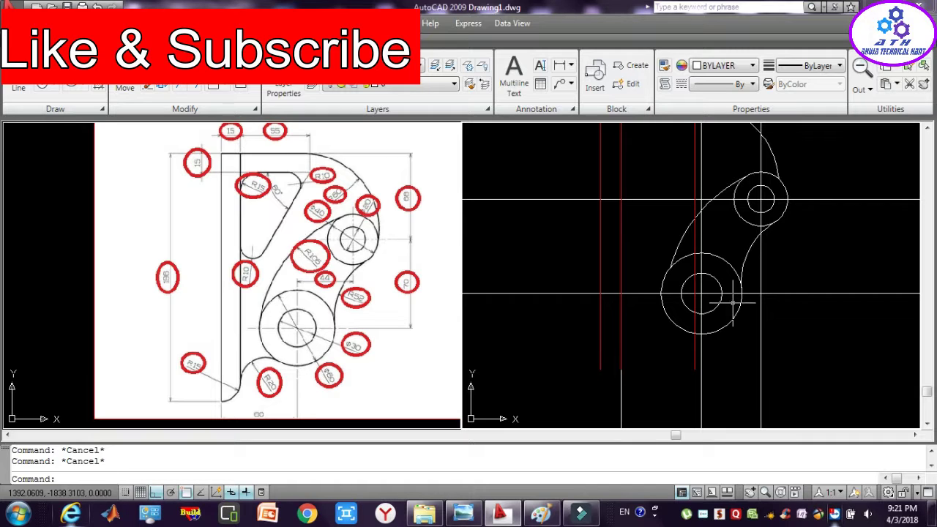
text(C)
key(Return)
text(TTR)
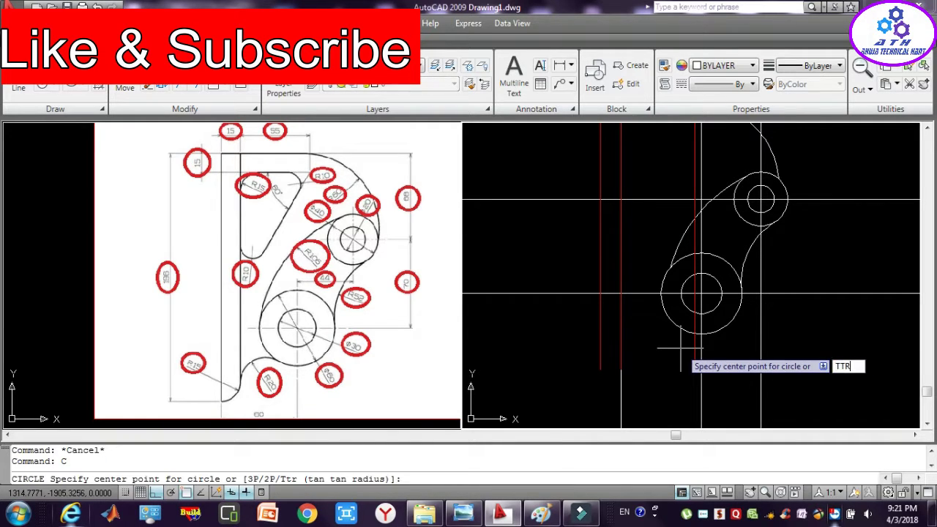
key(Return)
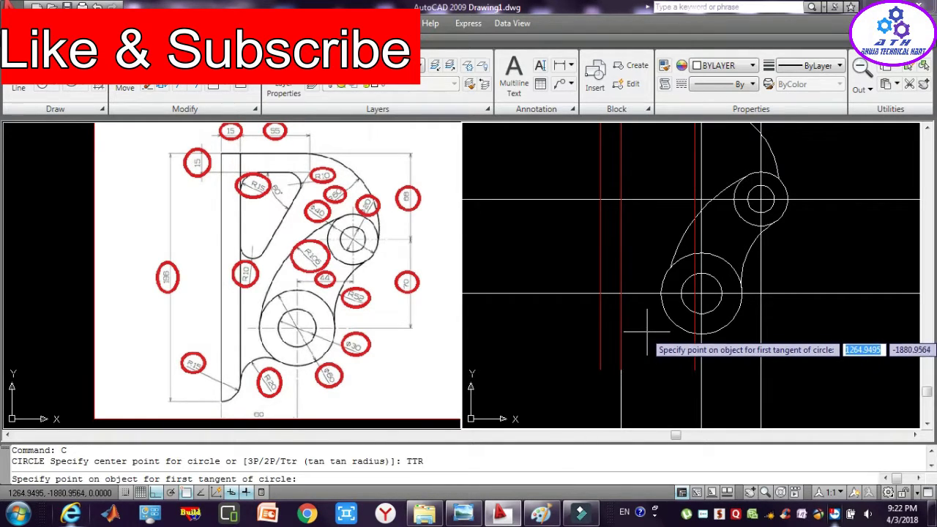
click(663, 331)
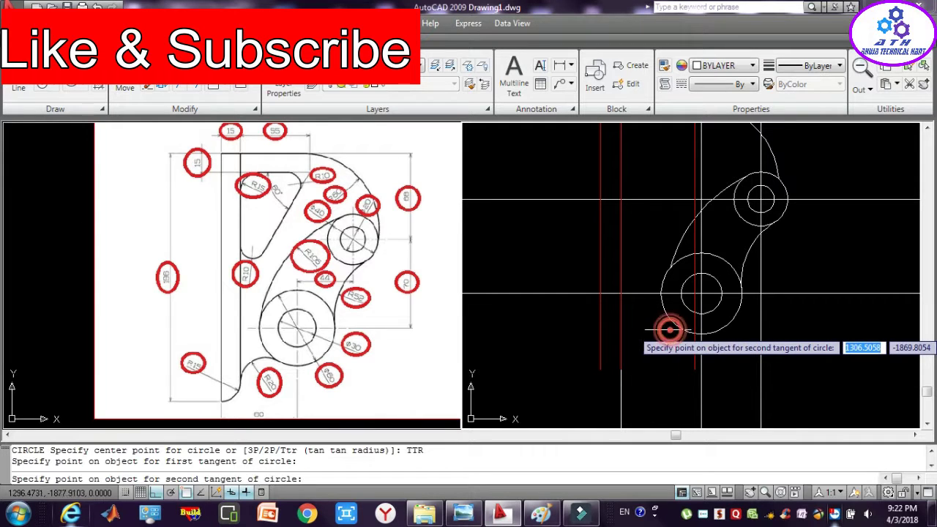
click(621, 337)
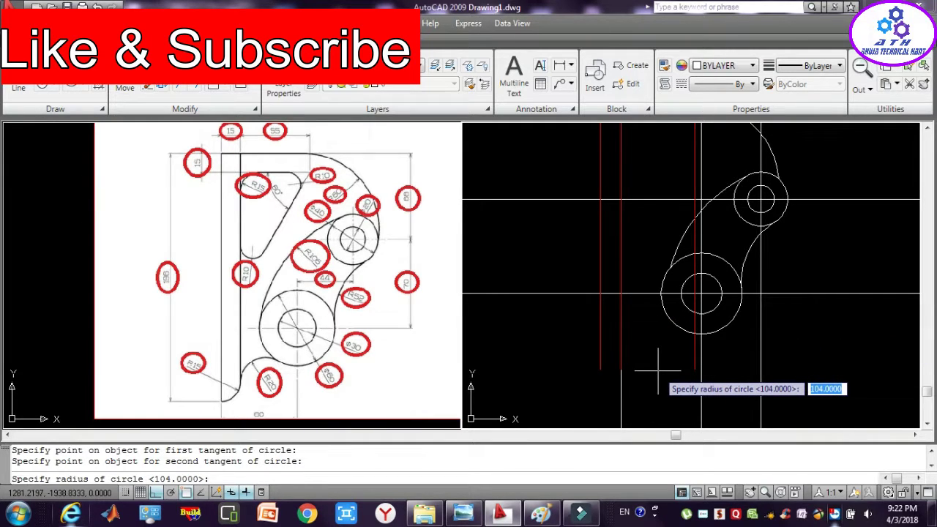
text(40)
key(Return)
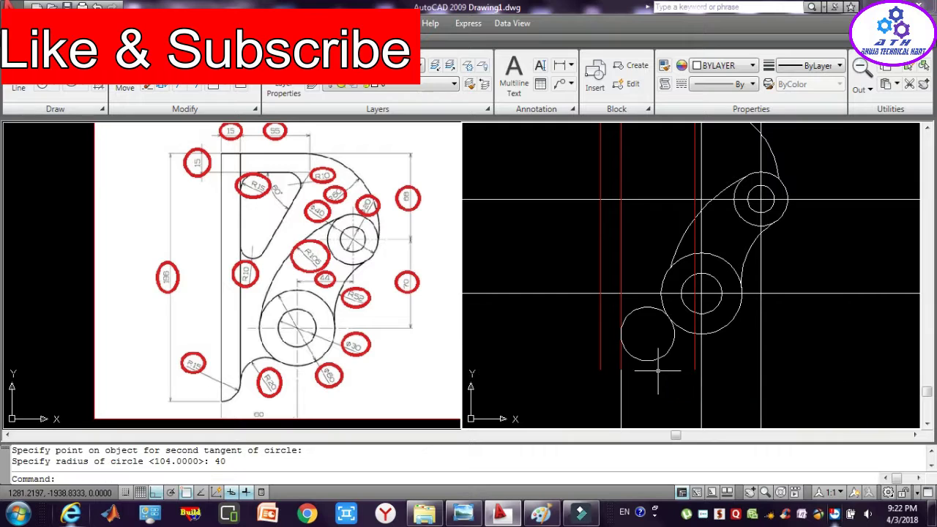
key(Escape)
key(Escape)
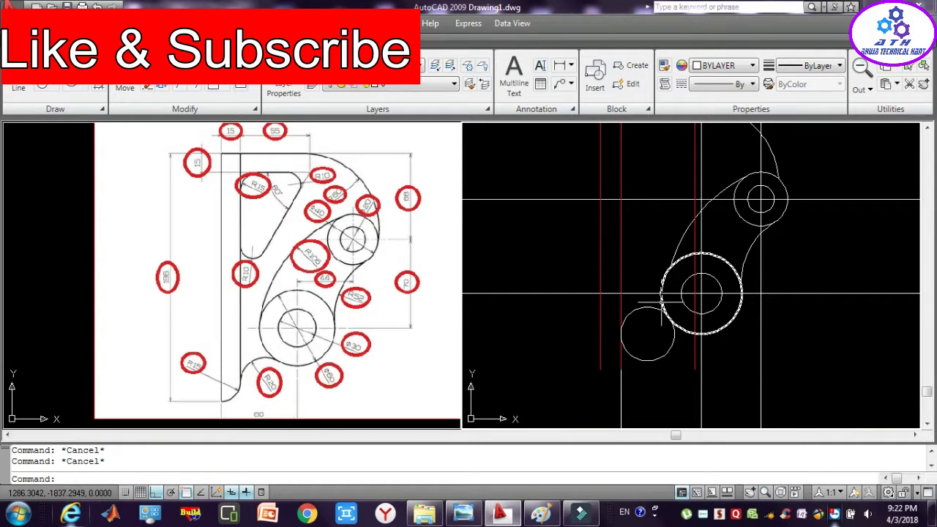
Select the large circle and vertical line as trimming boundaries.
click(661, 301)
click(620, 300)
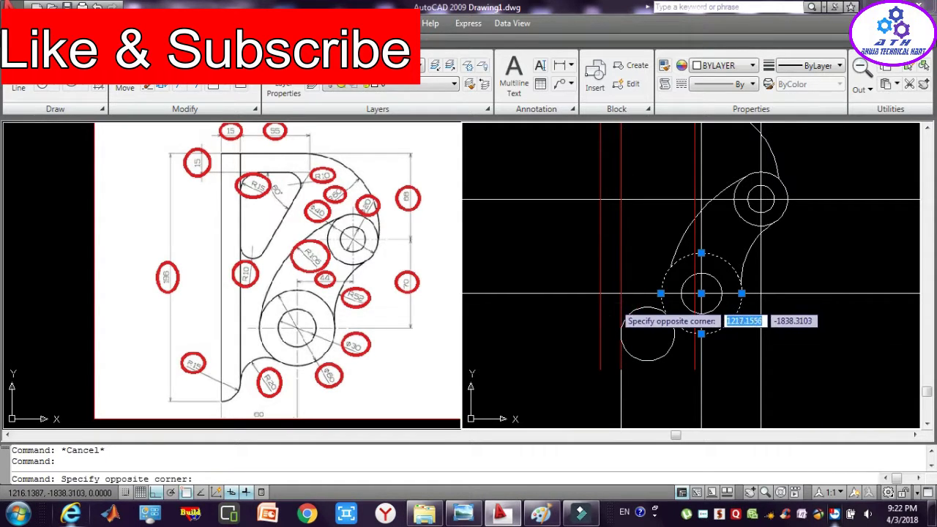
click(613, 302)
Trim away the lower part of the radius-40 circle.
key(Return)
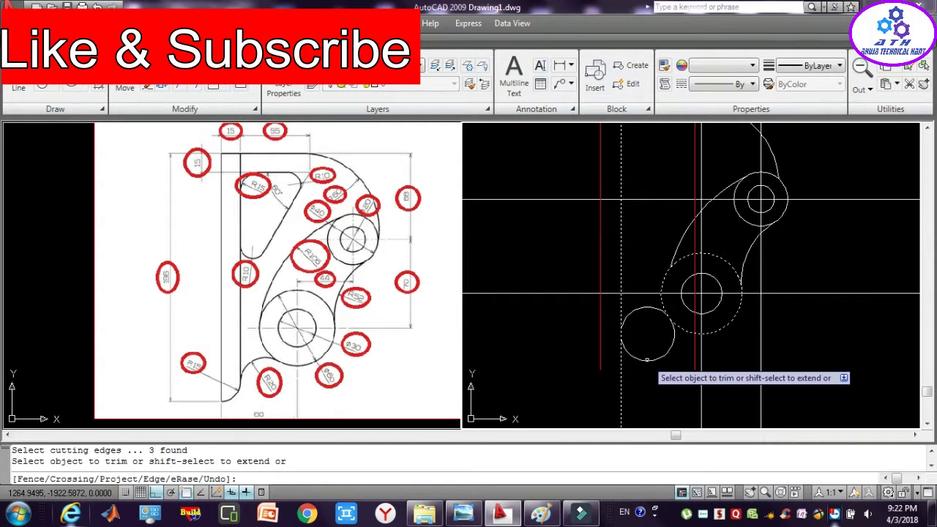
click(646, 359)
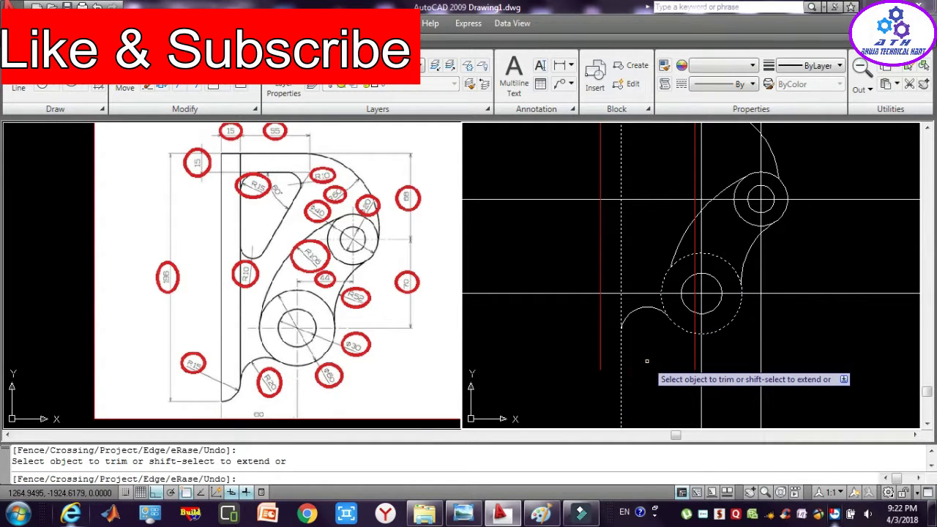
key(Escape)
key(Escape)
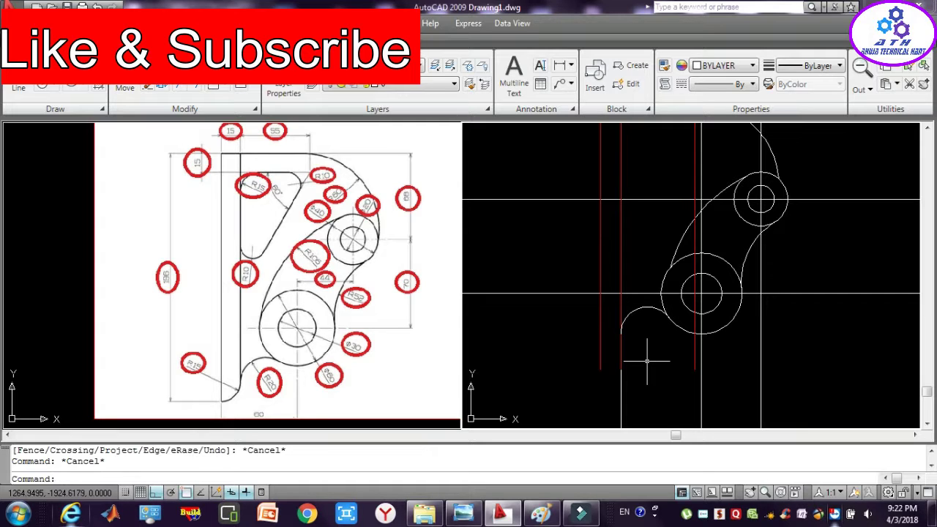
key(Escape)
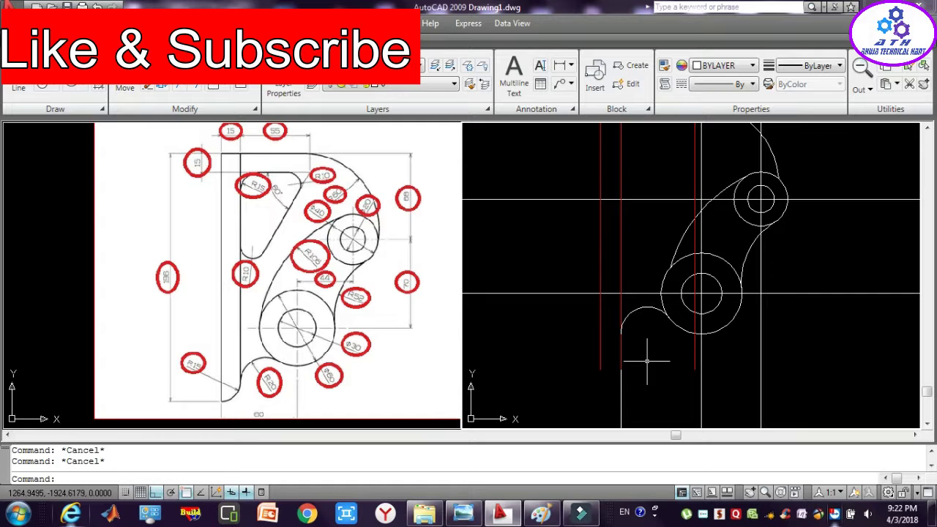
Draw a short horizontal line across to the vertical line.
text(l)
key(Return)
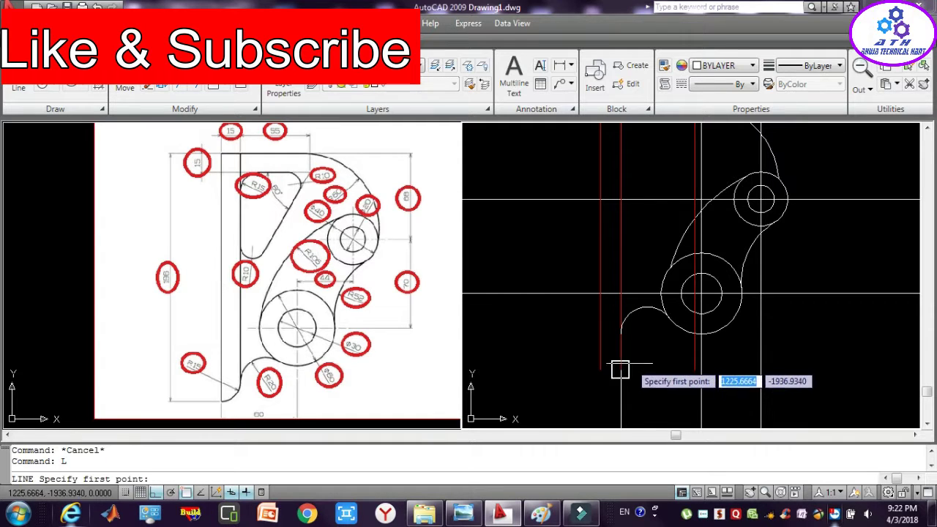
click(620, 369)
click(599, 369)
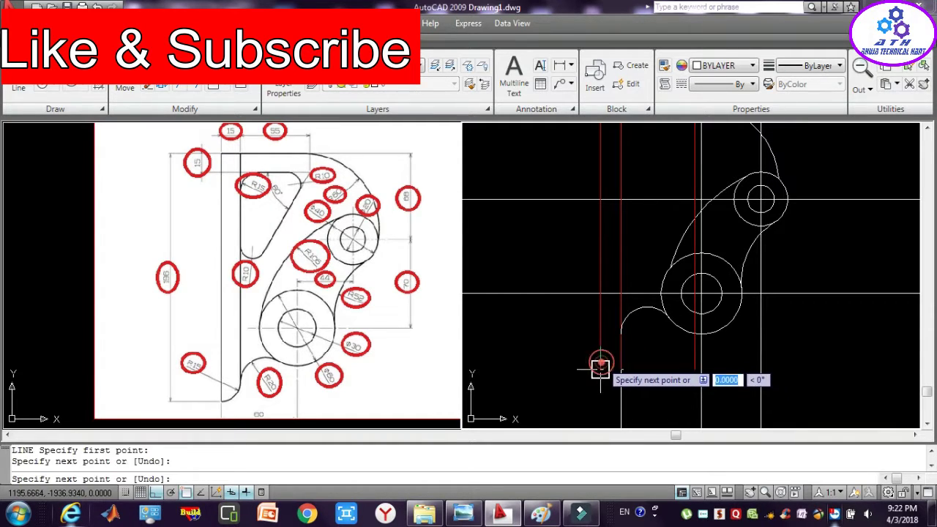
key(Escape)
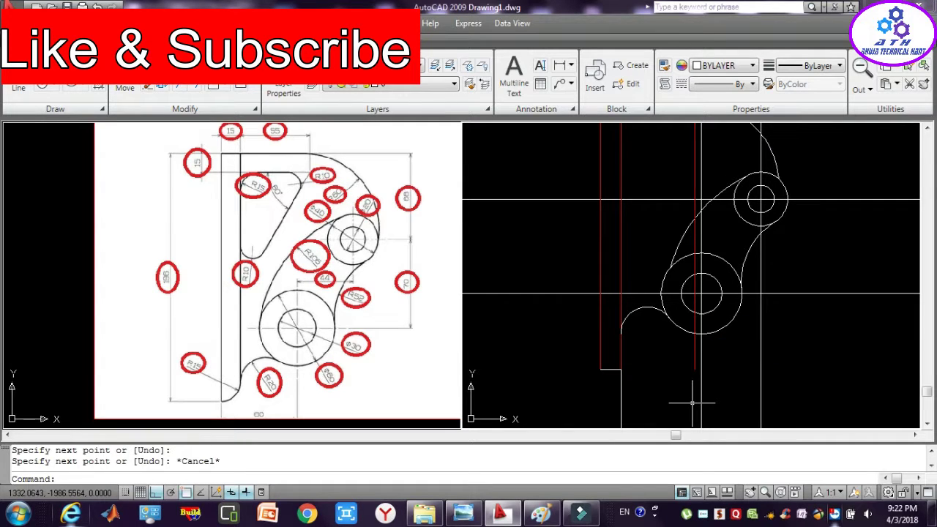
key(Escape)
key(Escape)
Fillet the vertical line and short horizontal line with radius 30.
text(f)
key(Return)
text(r)
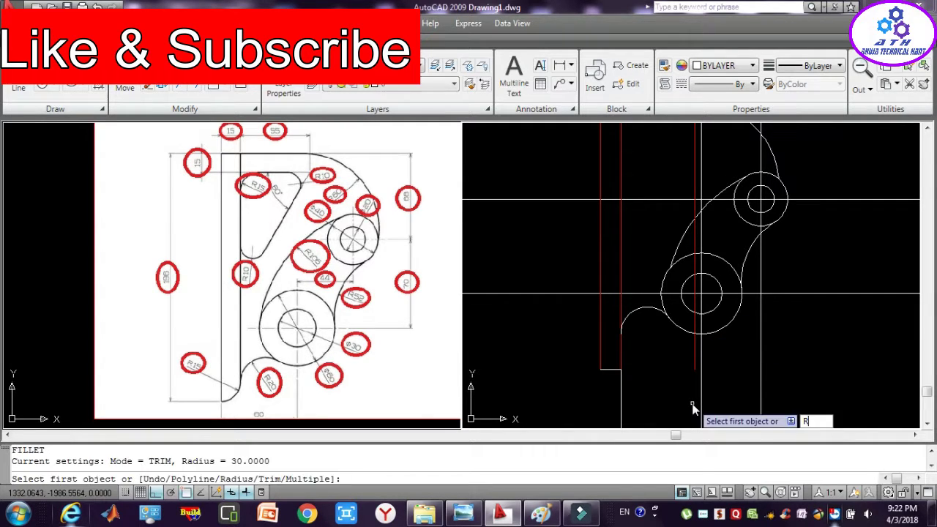
key(Return)
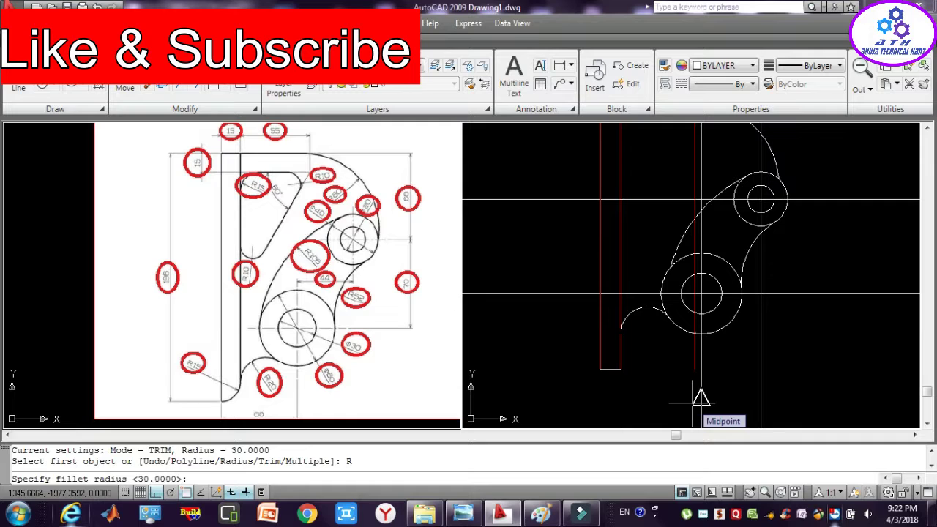
text(30)
key(Return)
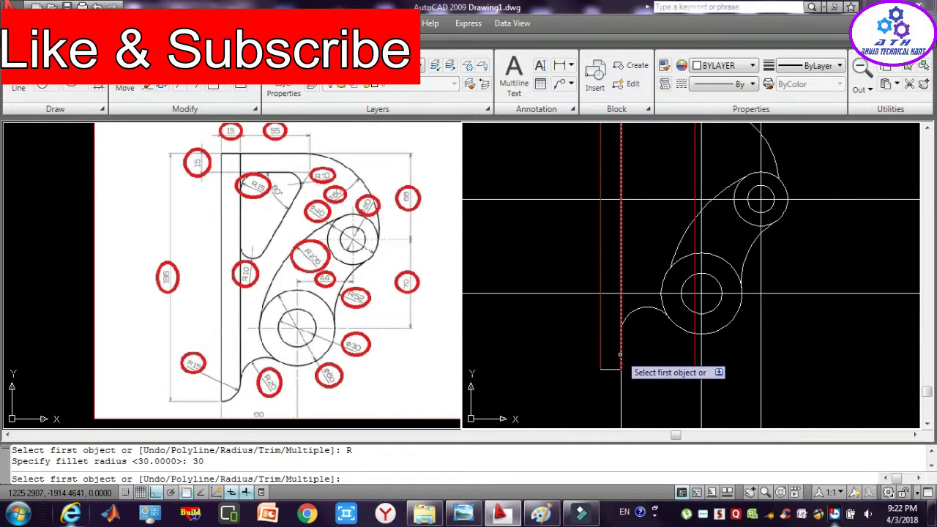
click(620, 358)
click(612, 370)
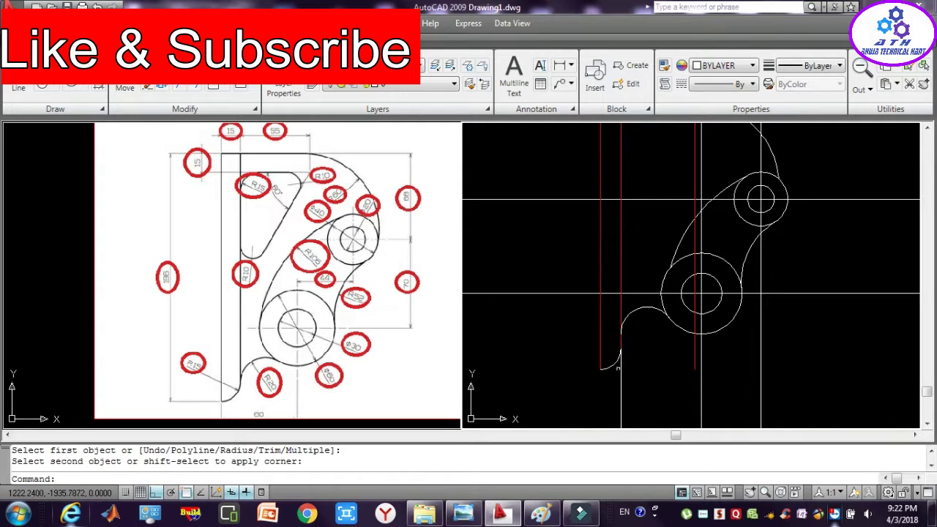
key(Escape)
key(Escape)
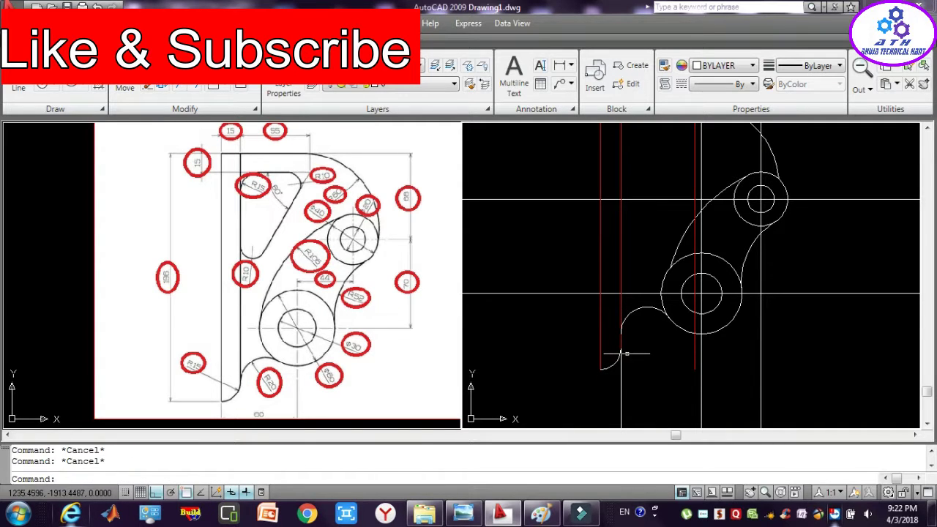
Draw a short vertical line straight up from the lower arc's end.
text(L)
key(Return)
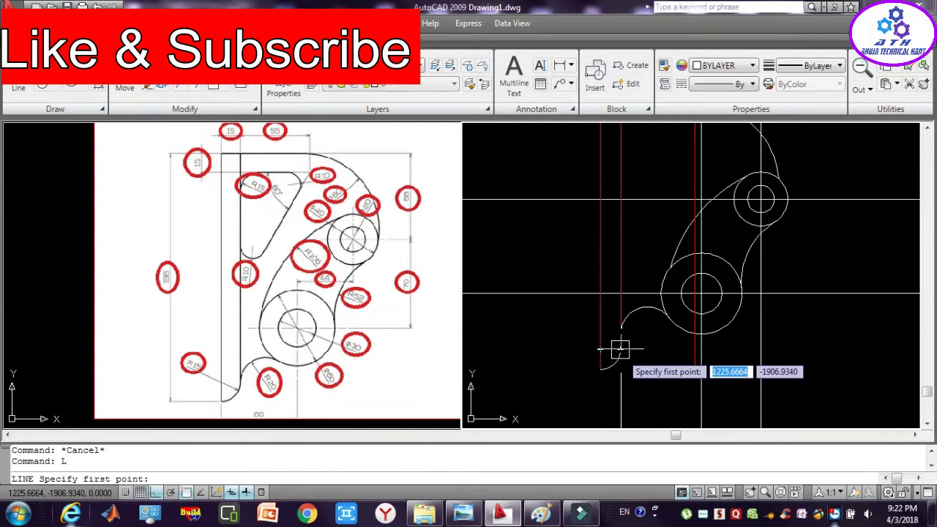
click(619, 356)
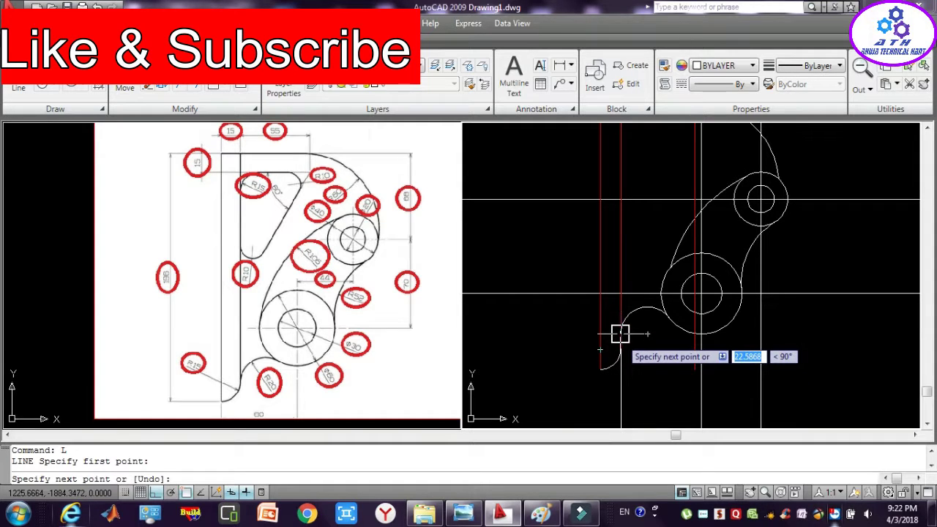
click(620, 334)
key(Escape)
key(Escape)
key(Escape)
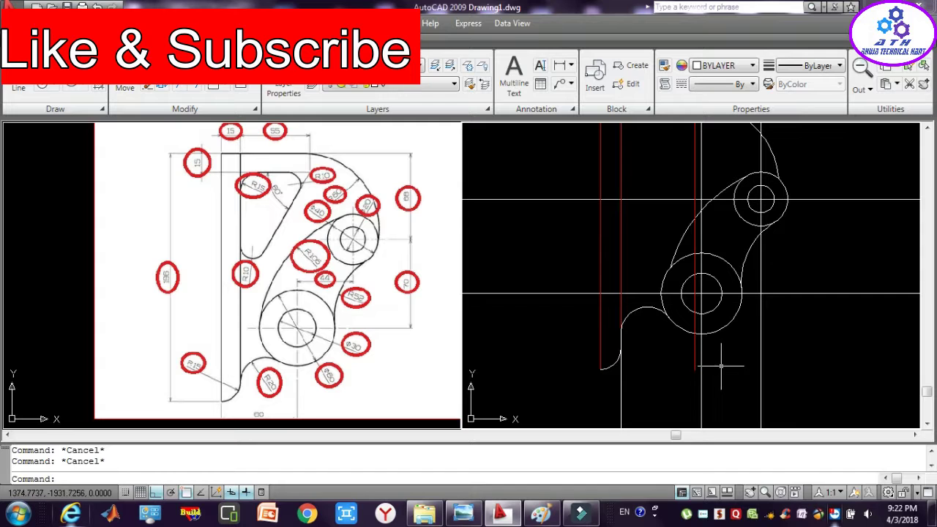
Pan the drawing downward in the right viewport to reveal the bracket's top edge.
text(p)
key(Return)
mouse_move(611, 209)
mouse_down()
mouse_move(613, 319)
mouse_move(607, 244)
mouse_up()
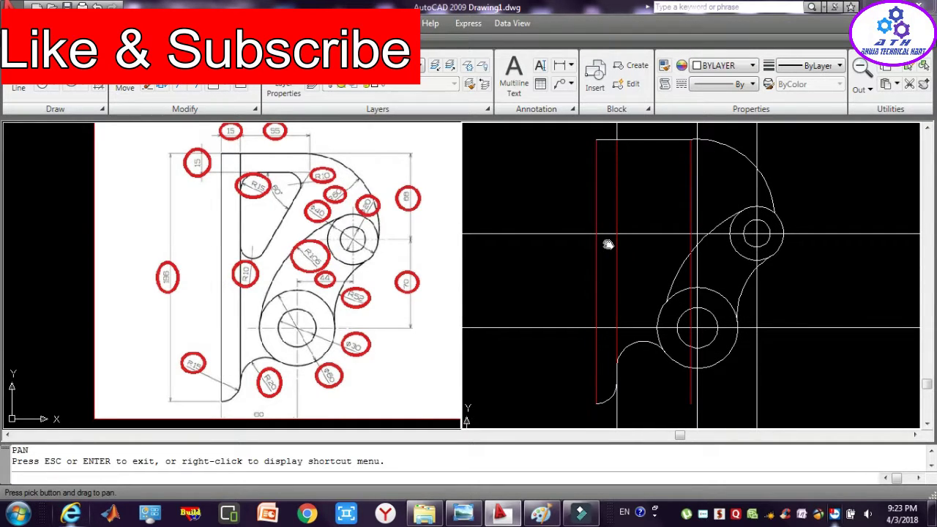
key(Escape)
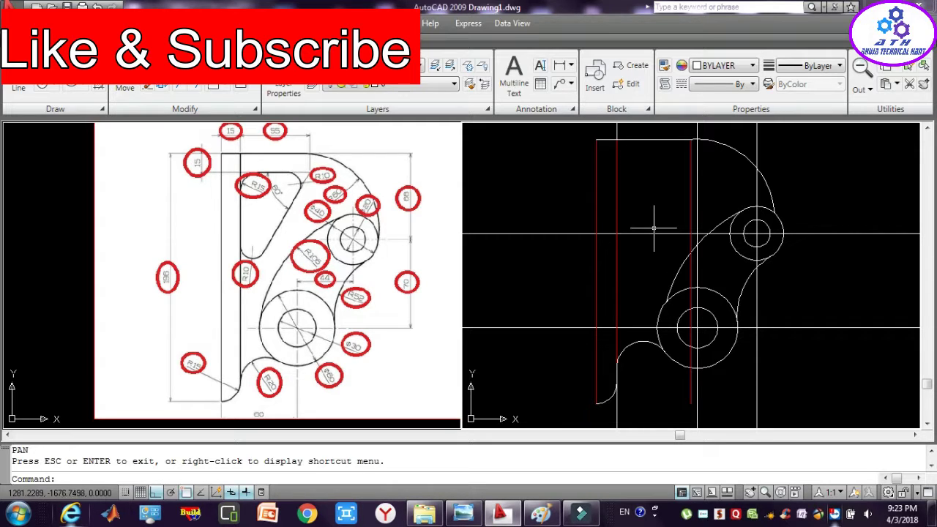
key(Escape)
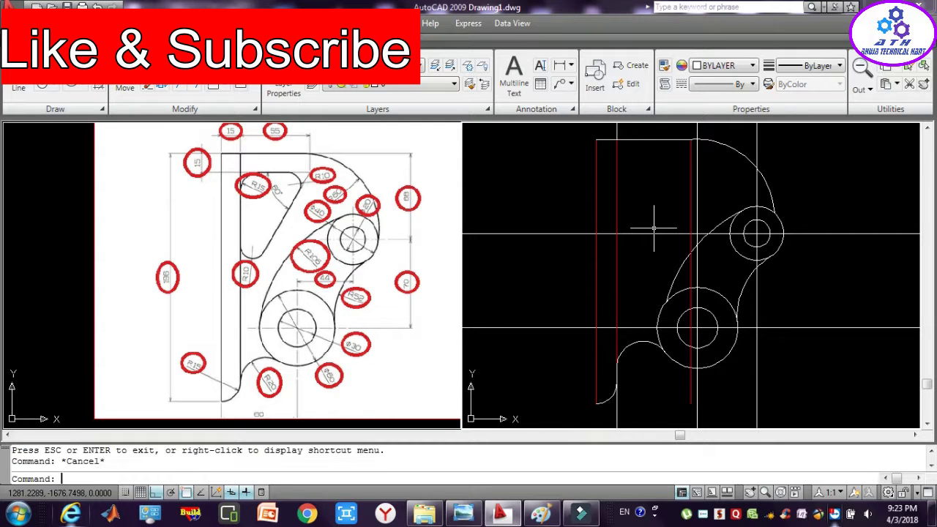
key(Escape)
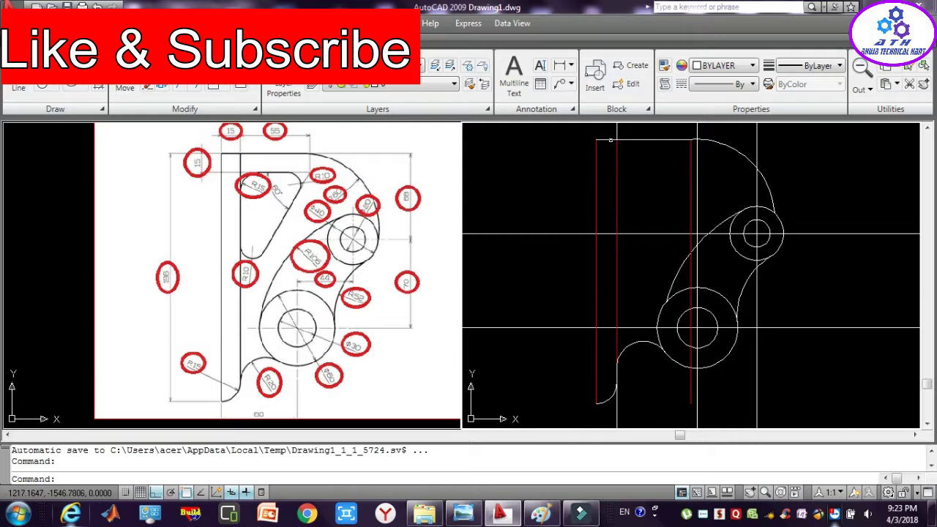
Offset the top horizontal edge 30 units downward.
click(609, 139)
click(606, 143)
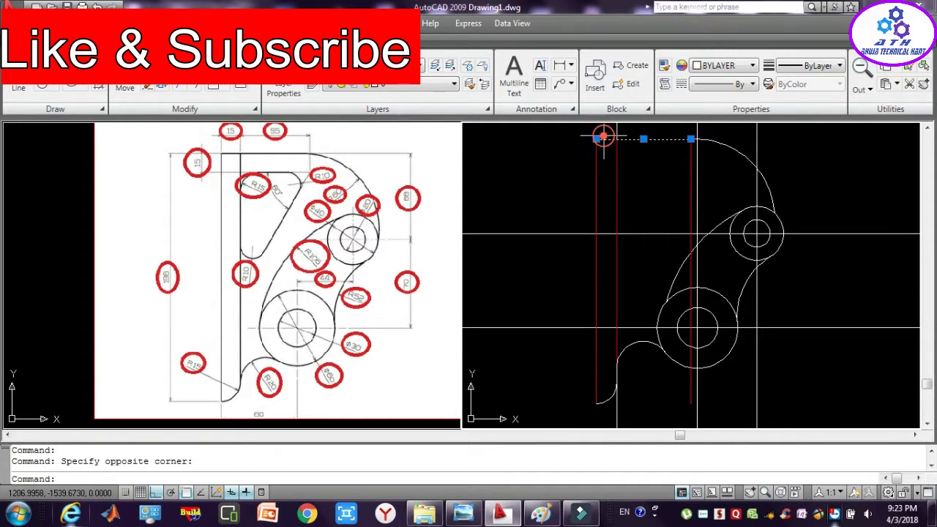
text(O)
key(Return)
click(596, 139)
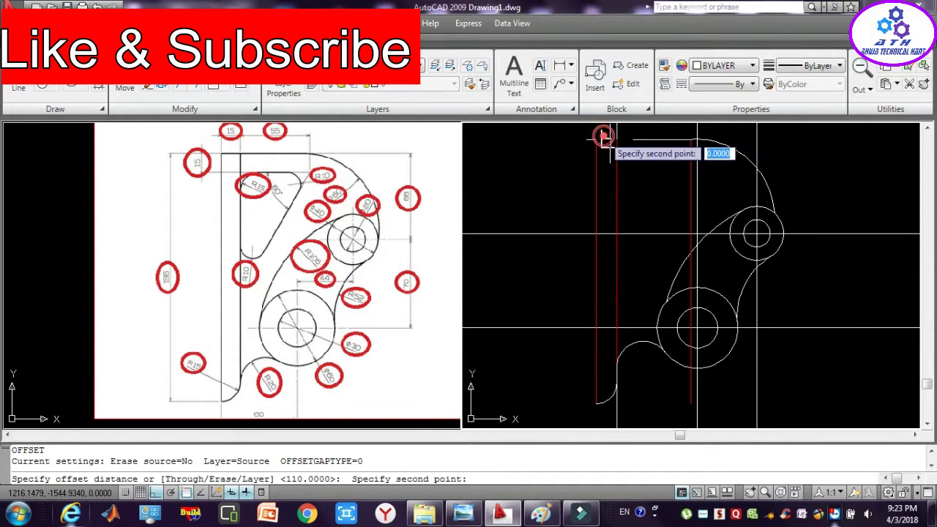
text(30)
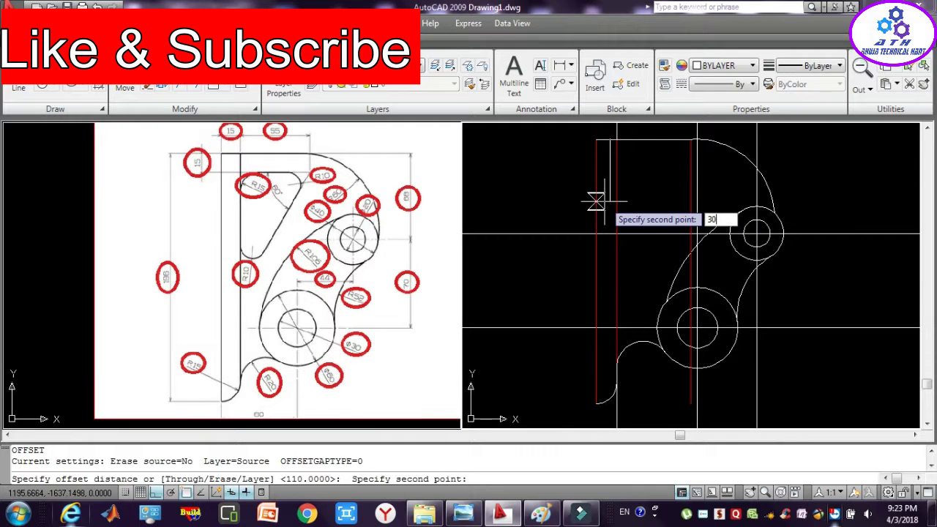
key(Return)
click(598, 201)
key(Escape)
key(Escape)
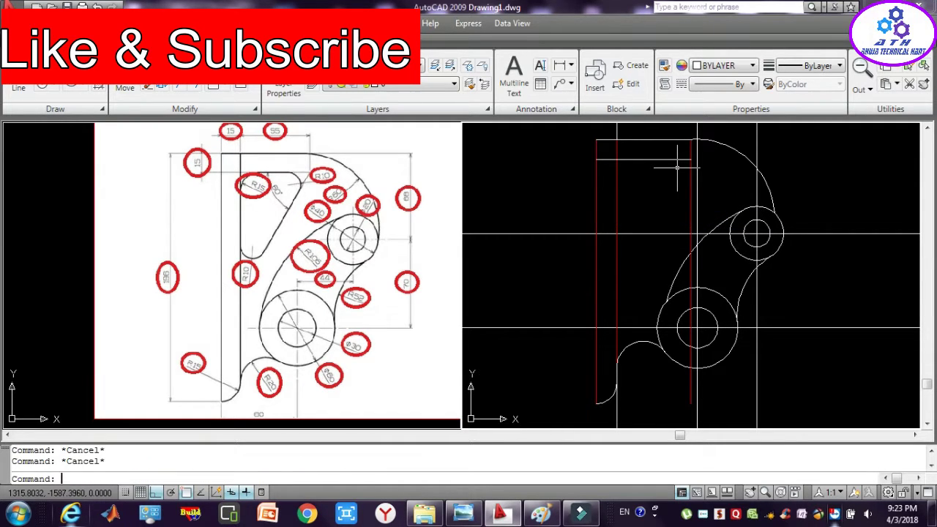
Draw a line starting at the new line's intersection.
text(l)
key(Return)
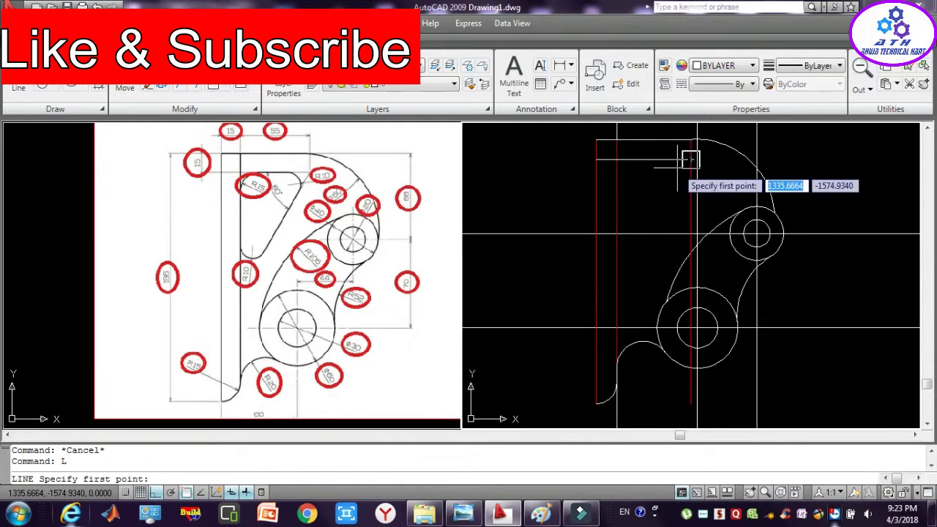
click(690, 159)
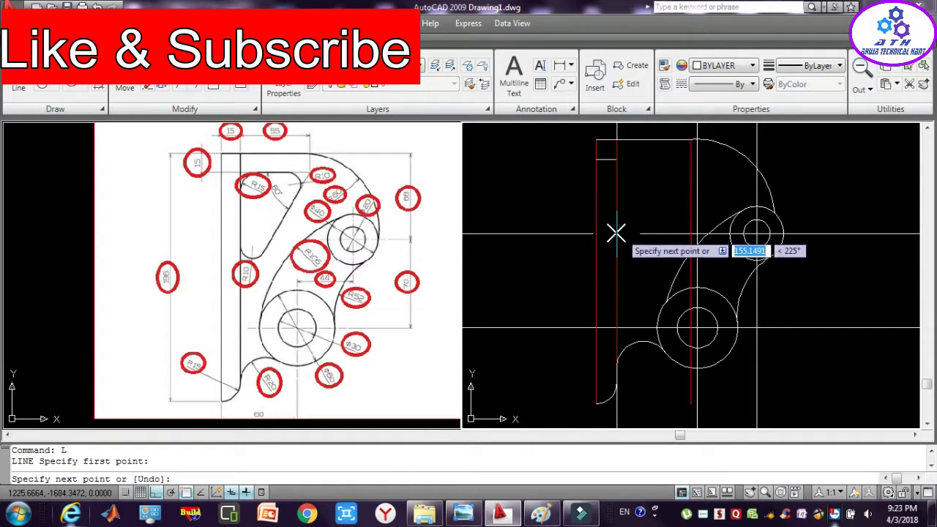
key(Escape)
key(Escape)
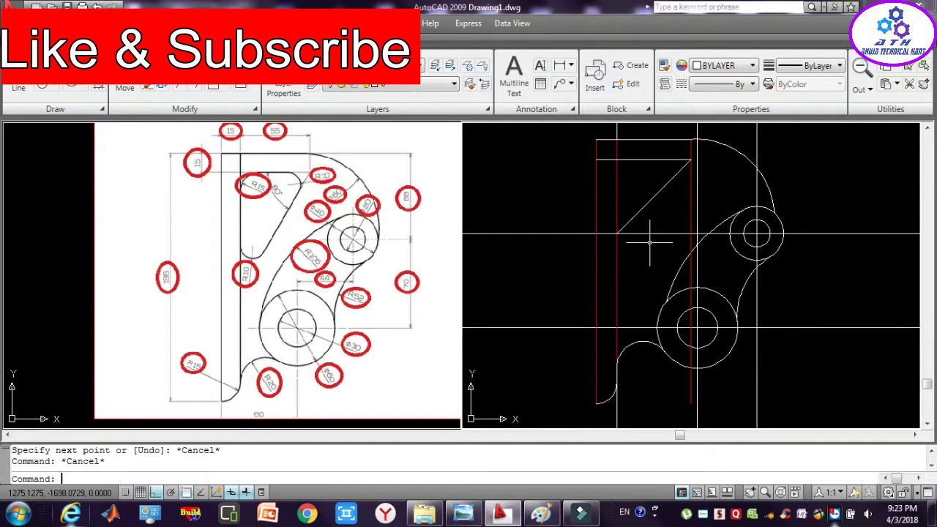
key(Escape)
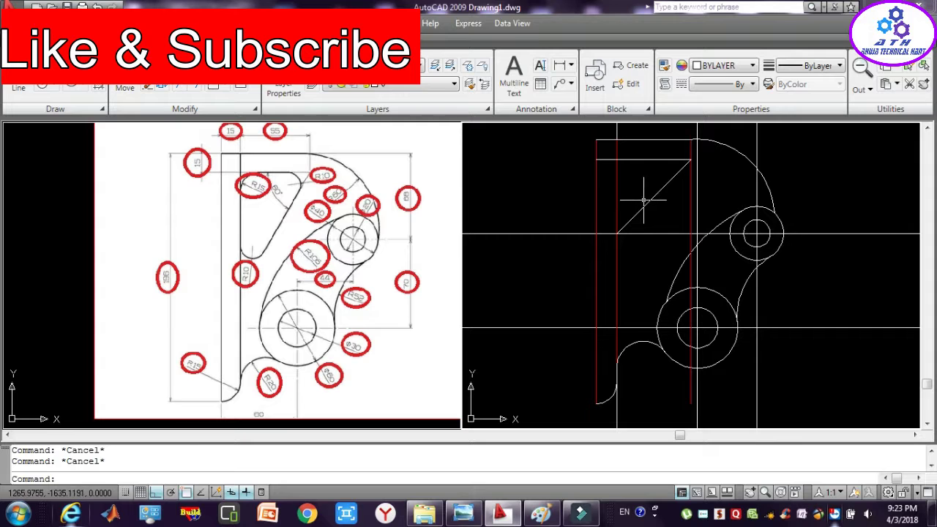
Erase the stray diagonal line using a crossing window.
click(648, 199)
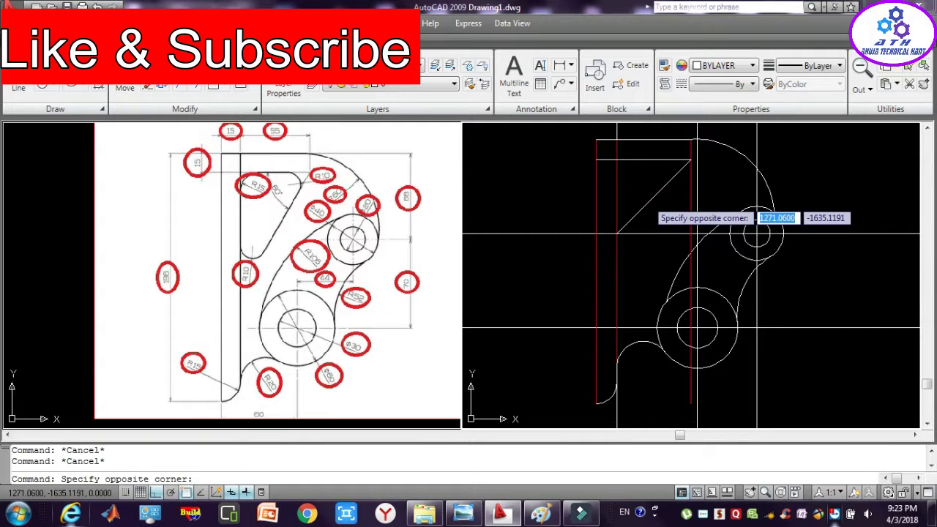
click(653, 221)
click(652, 221)
key(Escape)
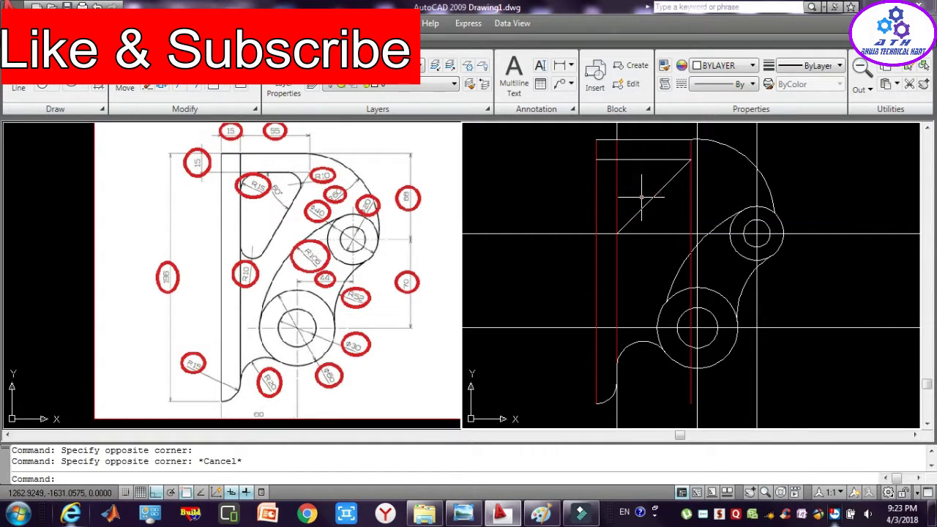
click(638, 198)
click(654, 203)
click(657, 205)
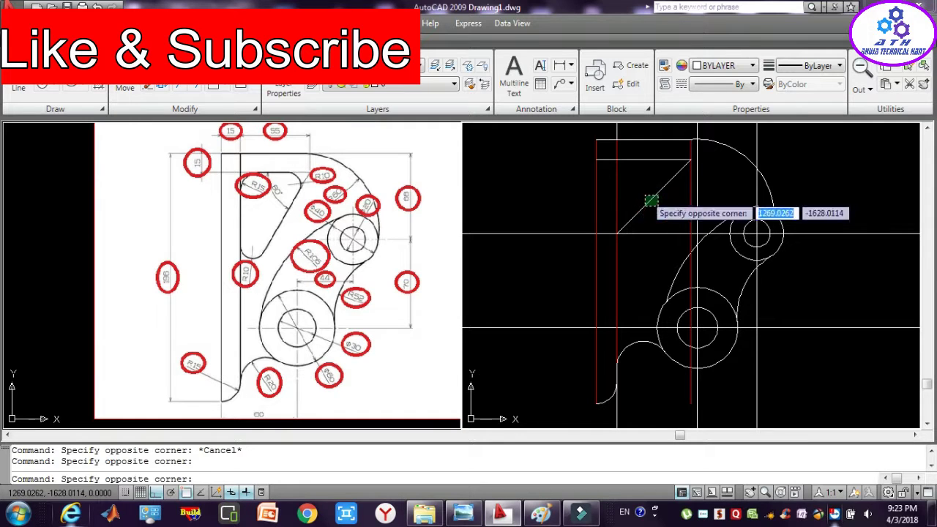
click(648, 196)
key(Delete)
key(Escape)
key(Escape)
Start a tangent-tangent-radius circle.
text(c)
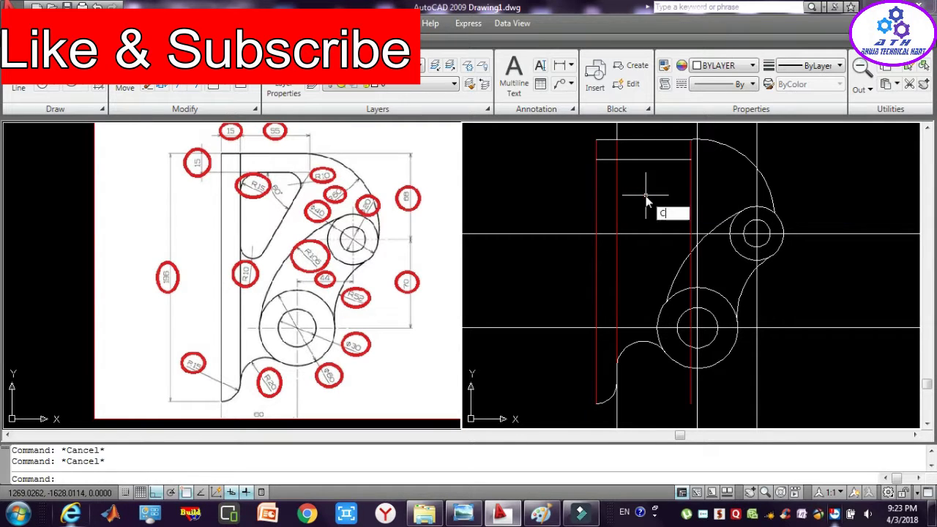
key(Return)
text(ttr)
key(Return)
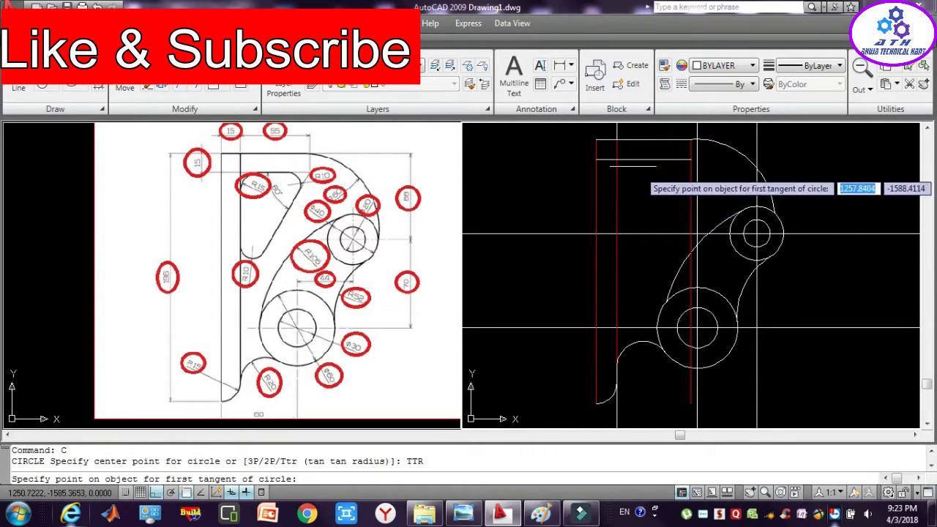
Place the tangent circle between the two lines at the top corner.
click(617, 167)
click(616, 158)
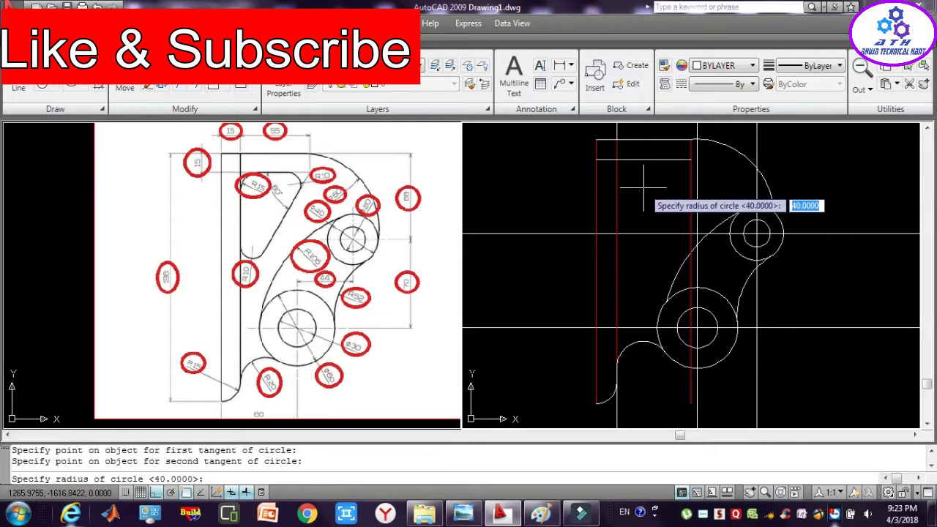
text(30)
key(Return)
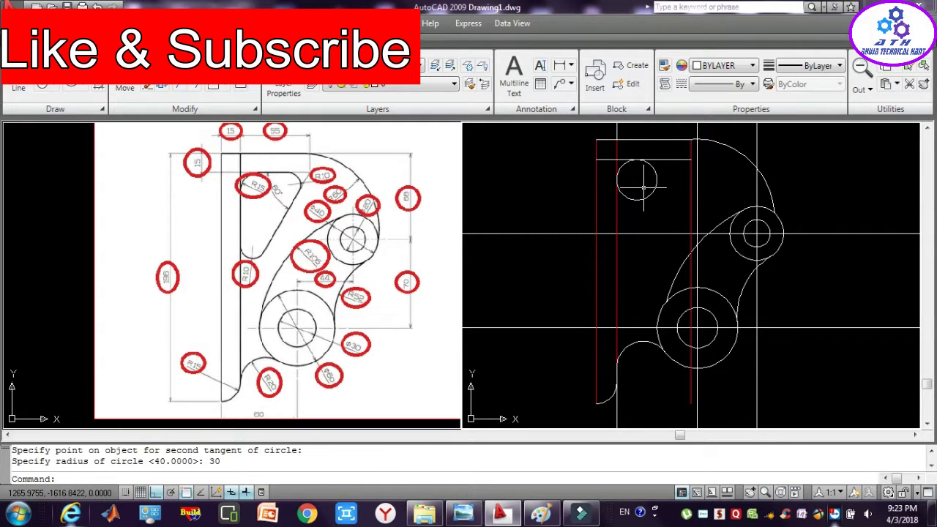
key(Escape)
click(657, 159)
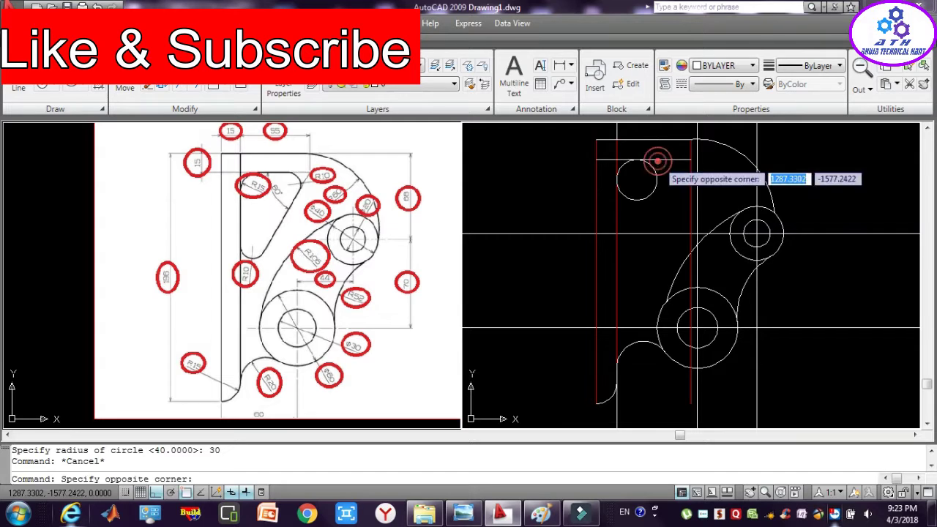
key(Escape)
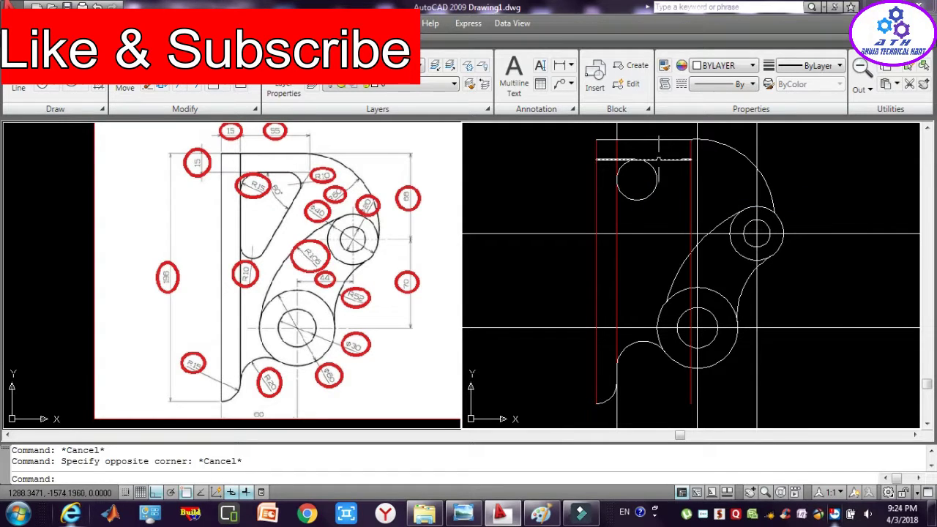
Trim the small circle against the top horizontal line and the red vertical line.
click(657, 158)
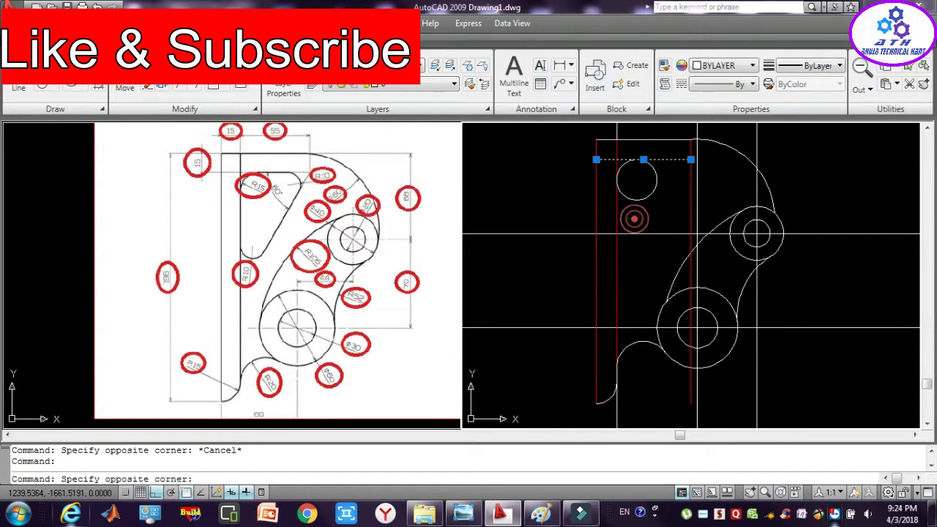
click(633, 216)
click(610, 218)
text(tr)
key(Return)
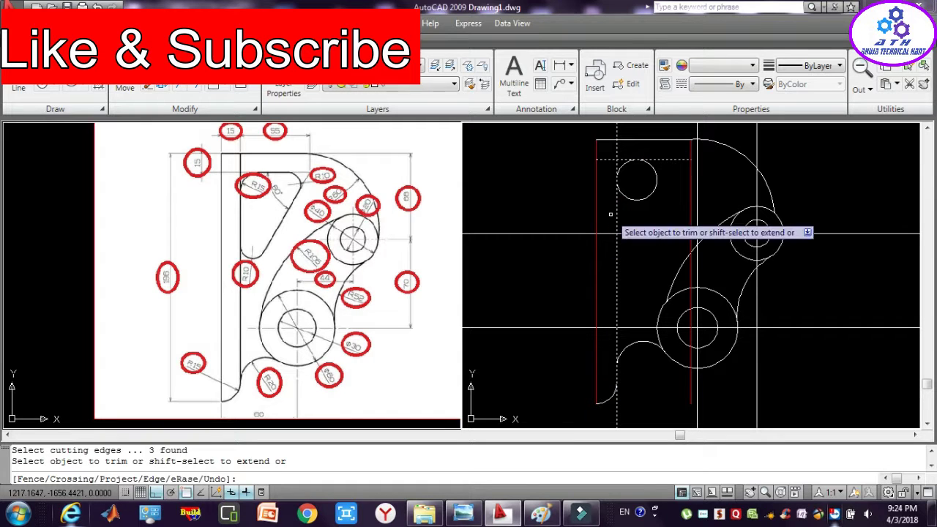
click(638, 198)
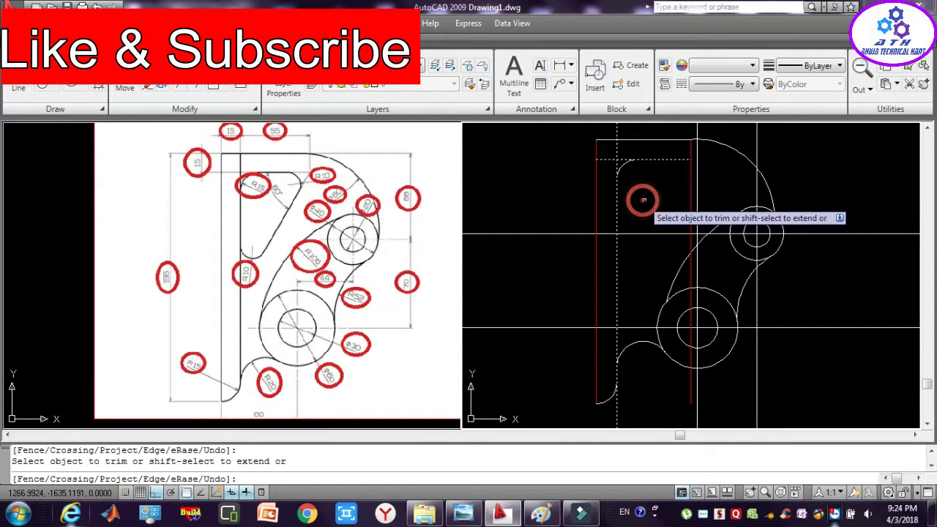
key(Escape)
key(Escape)
Draw a radius-20 circle tangent to the top edge and the right line.
text(c)
key(Return)
text(tt)
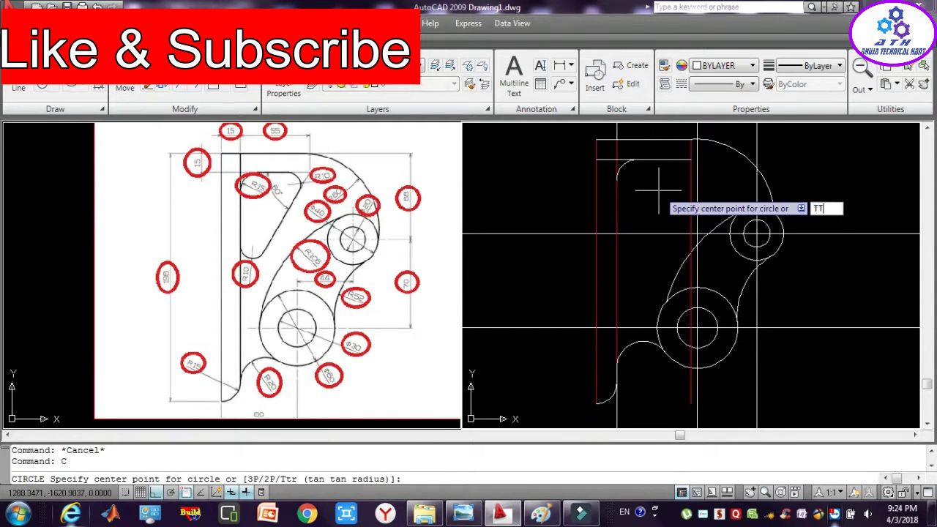
text(r)
key(Return)
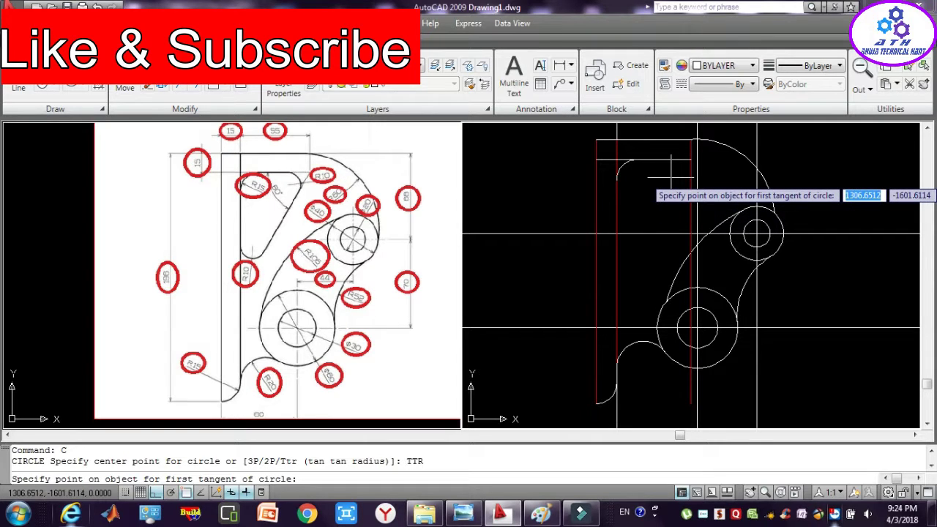
click(679, 156)
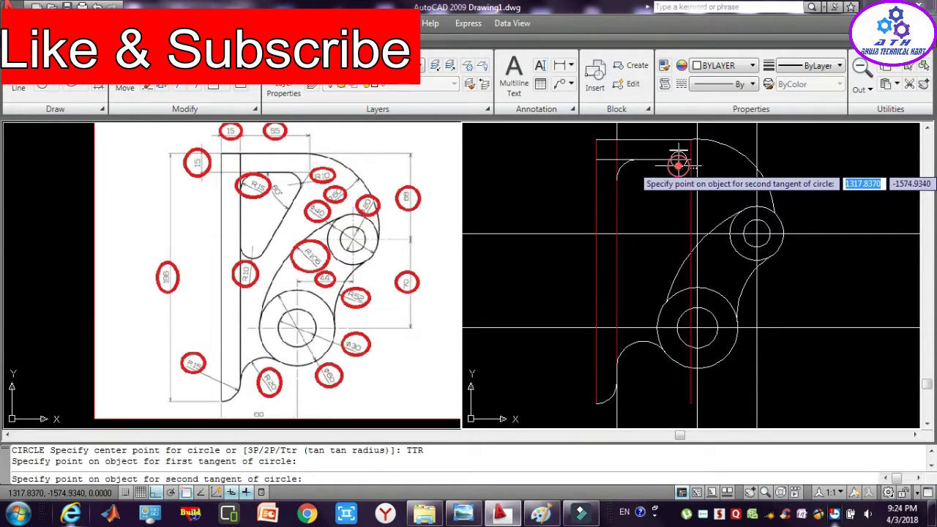
click(690, 165)
text(20)
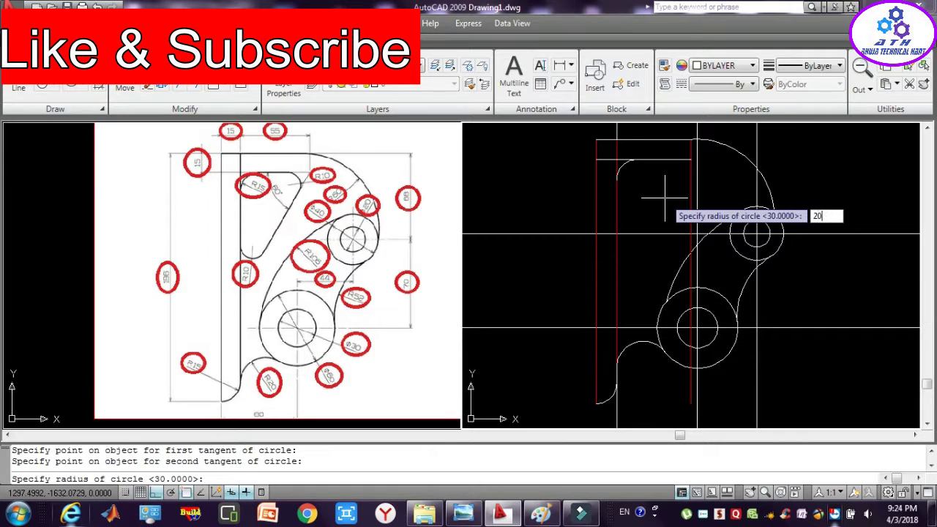
key(Return)
key(Escape)
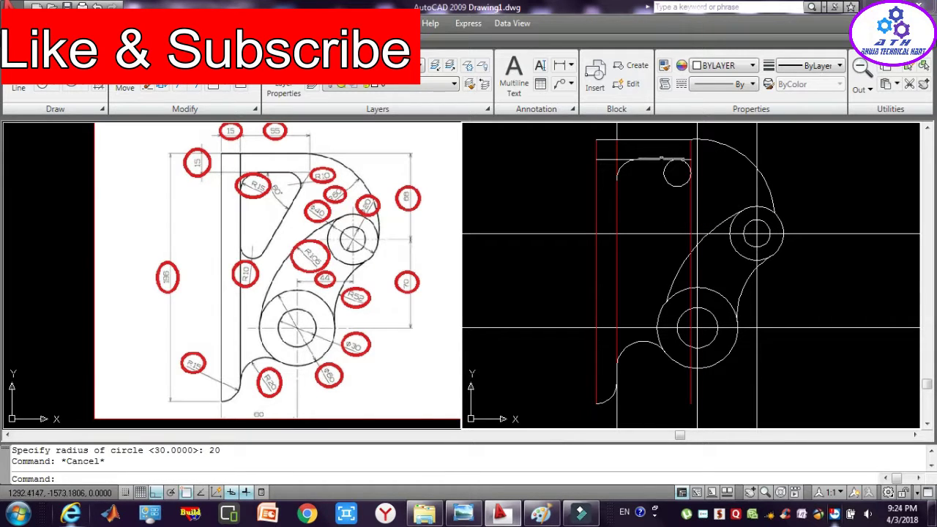
Trim the radius-20 circle into a corner arc against the top and red vertical lines.
click(661, 159)
click(690, 189)
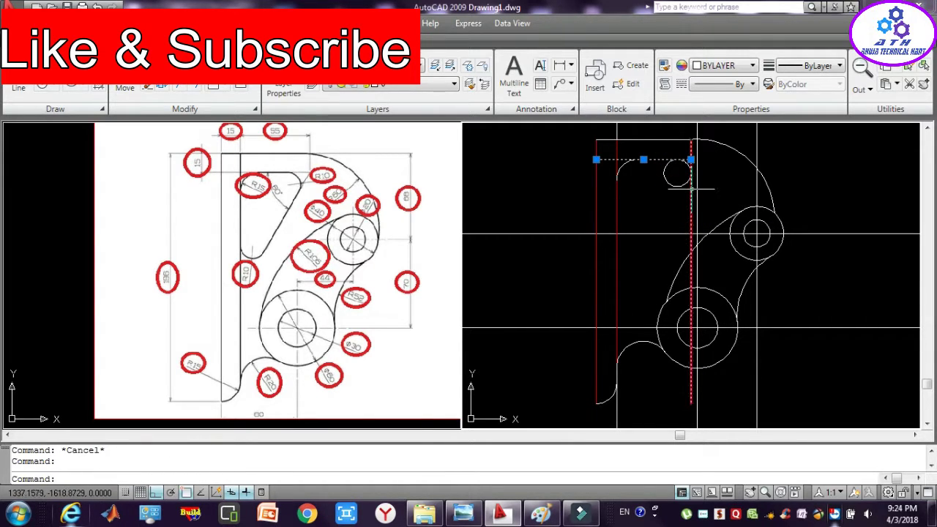
text(tr)
key(Return)
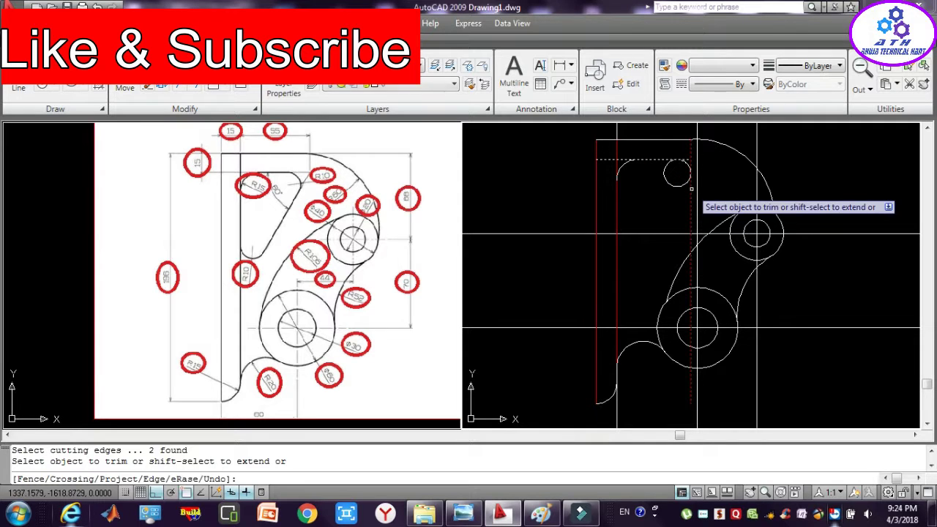
click(665, 183)
key(Escape)
key(Escape)
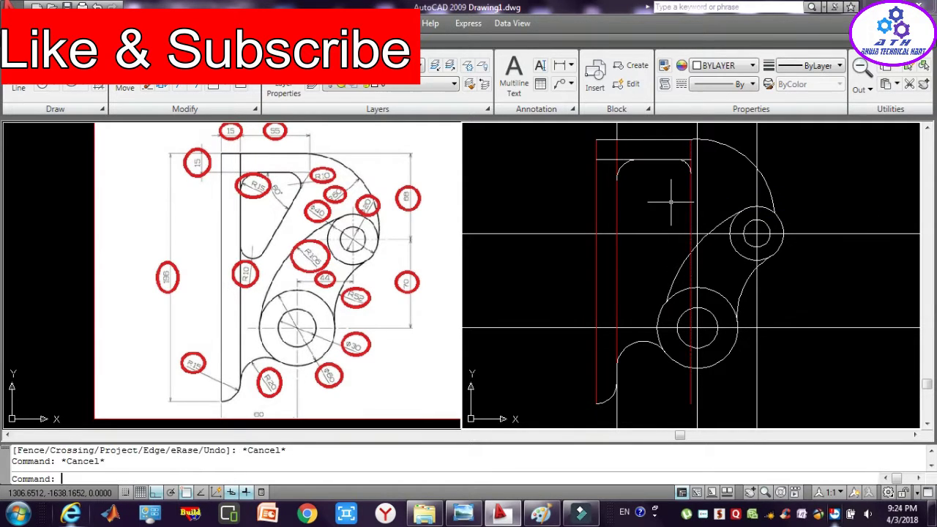
Draw a radius-20 TTR circle tangent to the left line and the adjacent object.
text(c)
key(Return)
text(ttr)
key(Return)
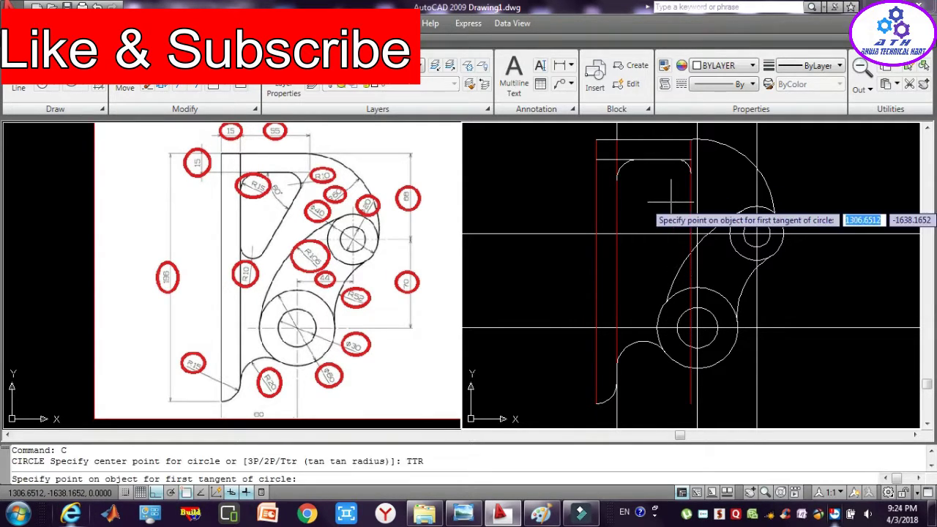
click(617, 214)
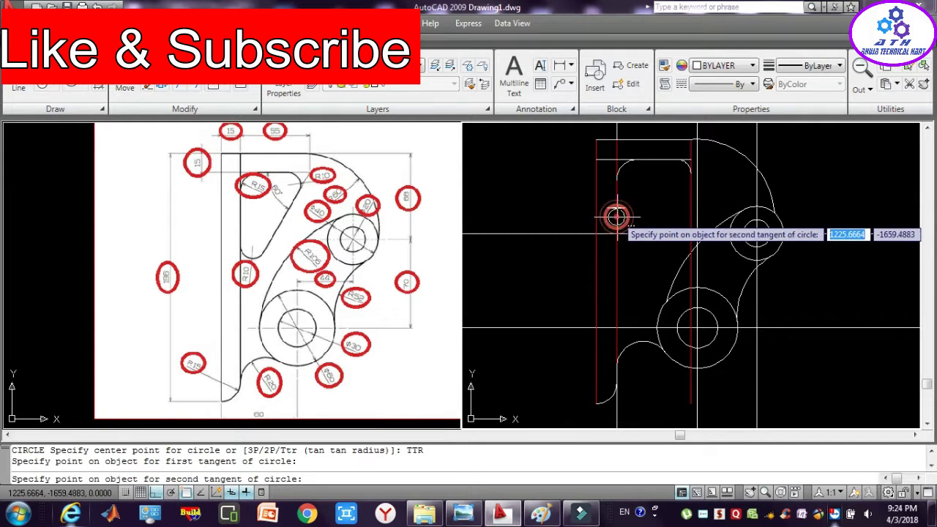
click(632, 219)
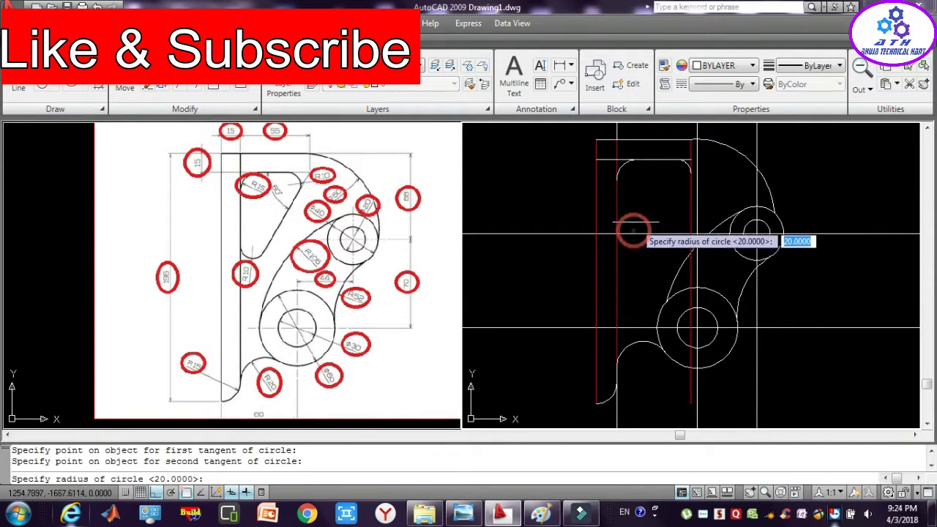
text(20)
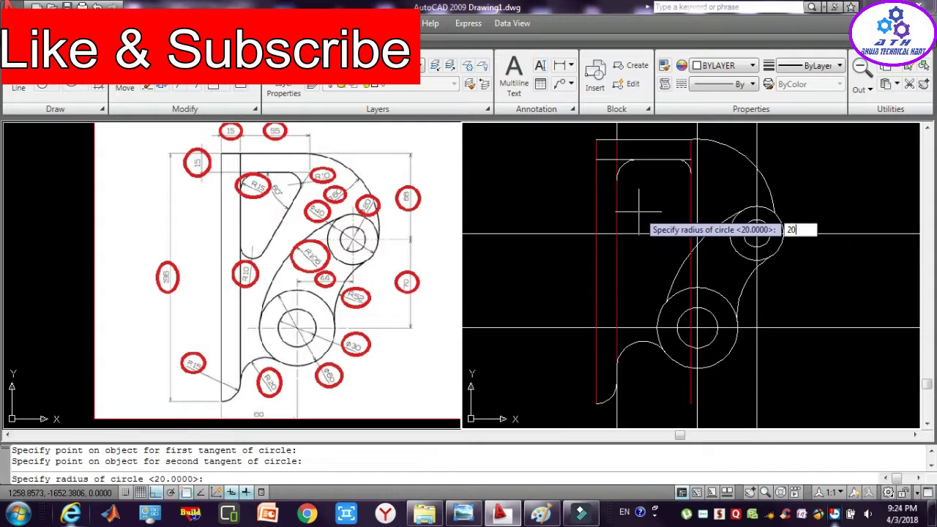
key(Return)
key(Escape)
click(653, 223)
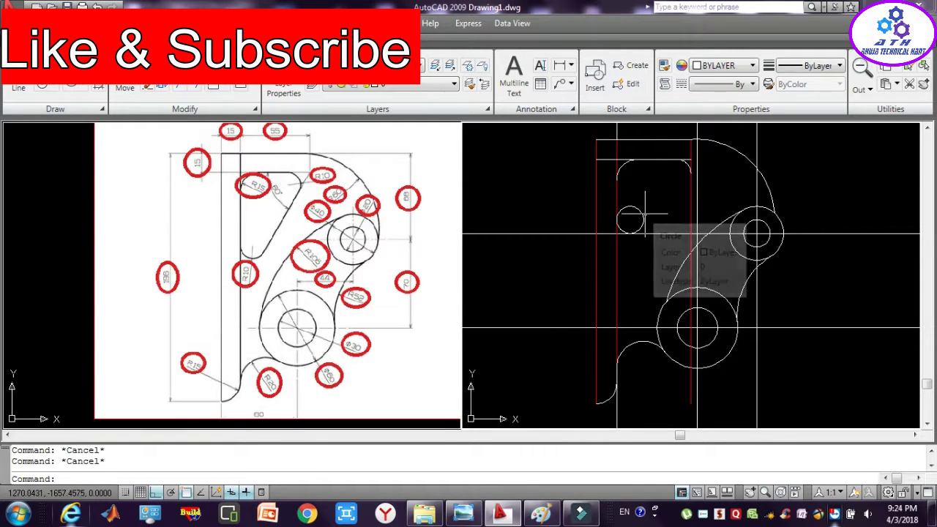
key(Escape)
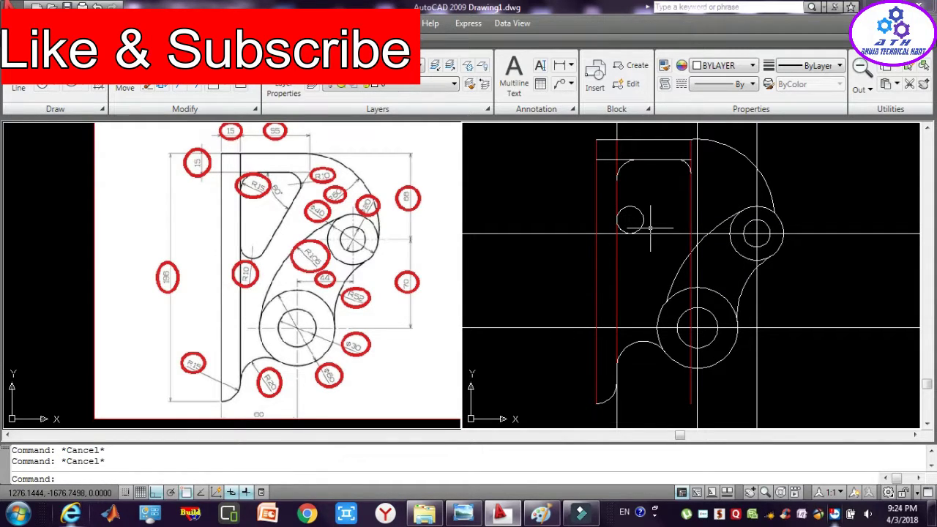
text(L)
key(Return)
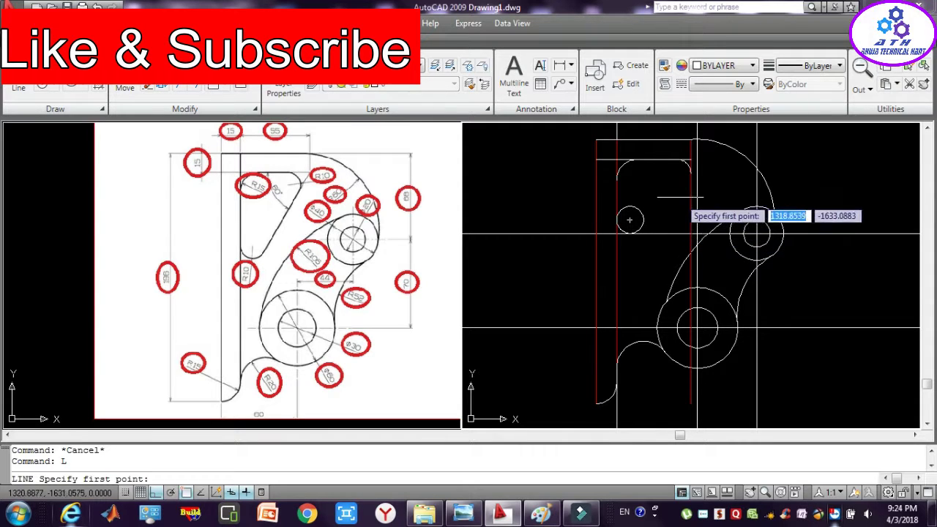
Draw a line from the right vertical line tangent to the small left circle.
click(690, 173)
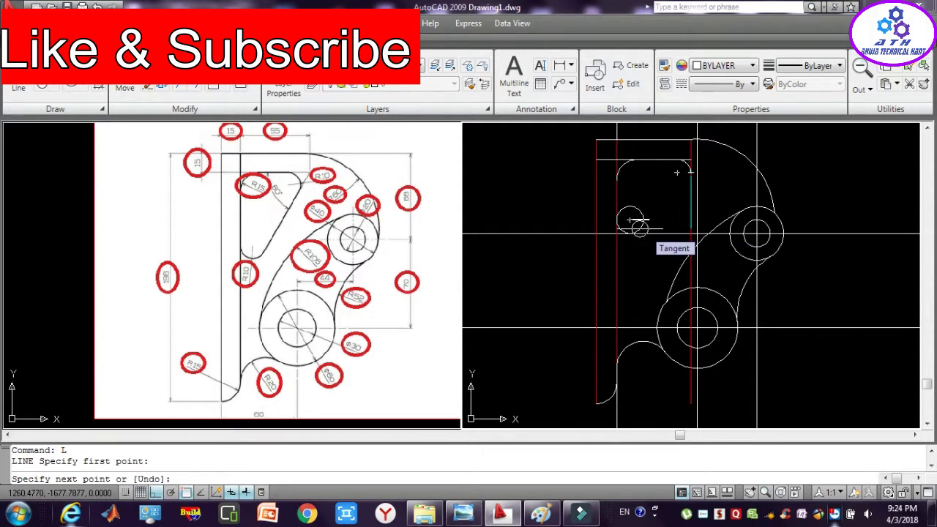
click(634, 220)
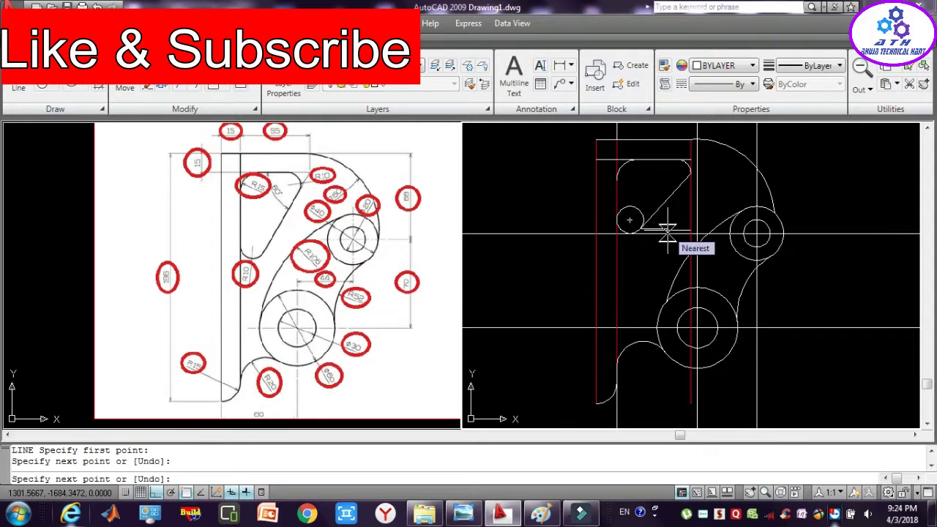
key(Escape)
key(Escape)
key(Escape)
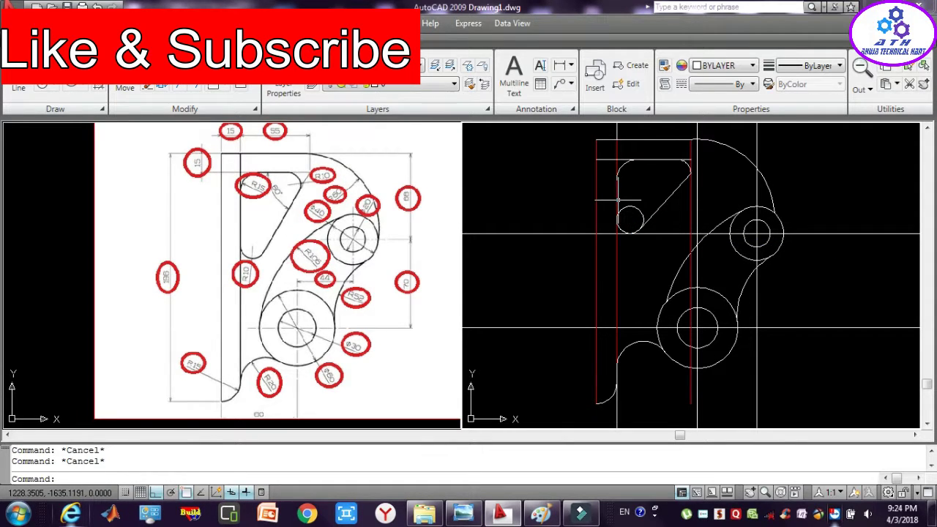
click(616, 202)
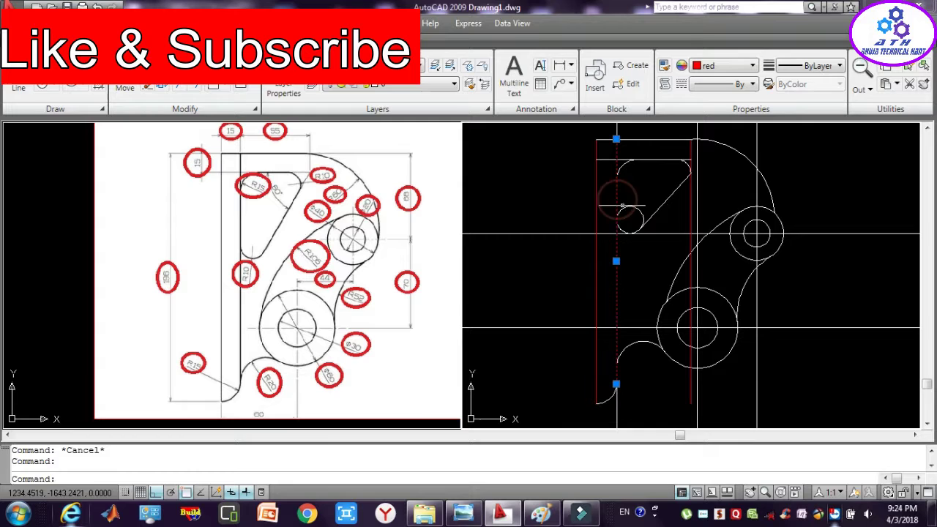
click(654, 233)
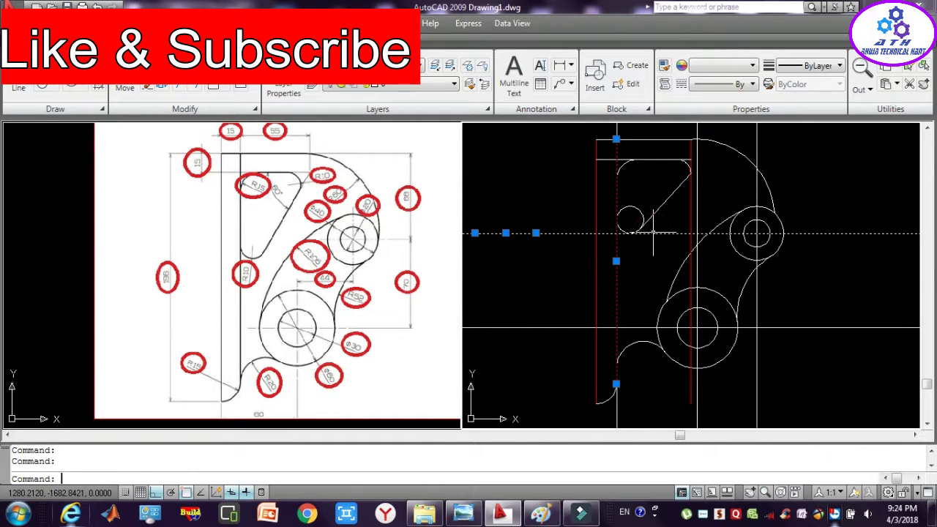
text(tr)
key(Return)
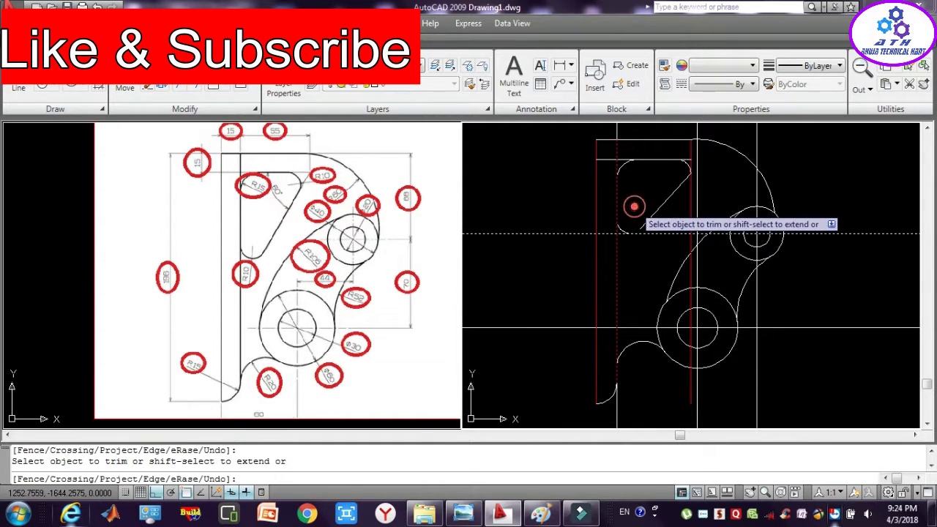
key(Escape)
key(Escape)
key(Escape)
Draw a vertical line beside the left line, then undo it.
text(L)
key(Return)
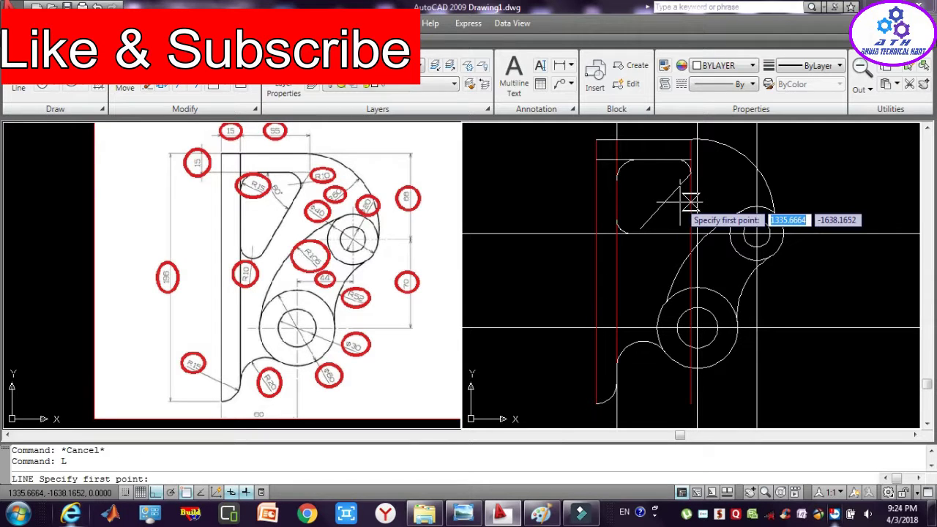
click(616, 219)
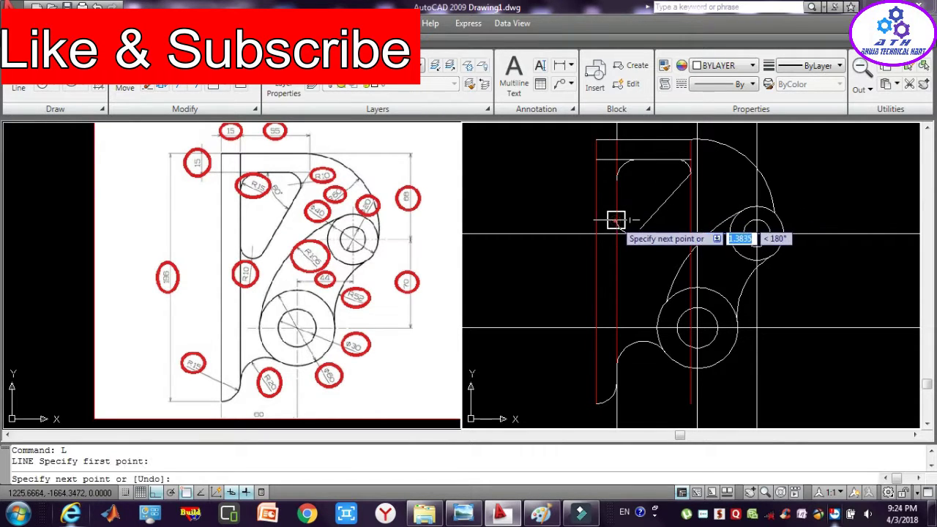
click(617, 179)
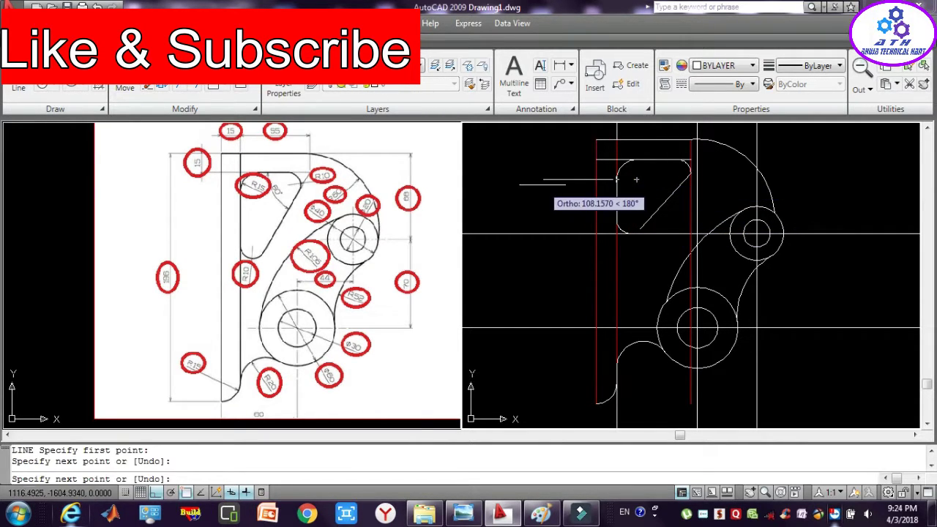
key(Escape)
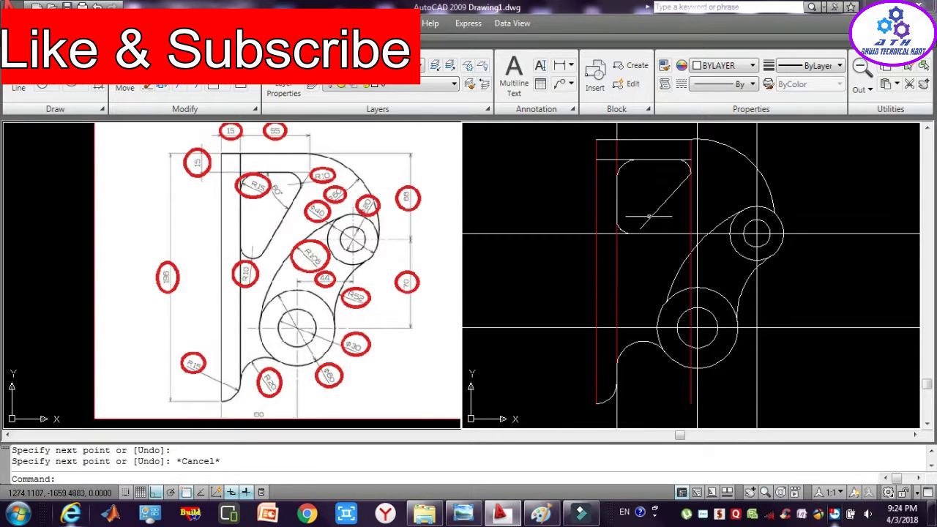
key(ctrl+z)
key(ctrl+z)
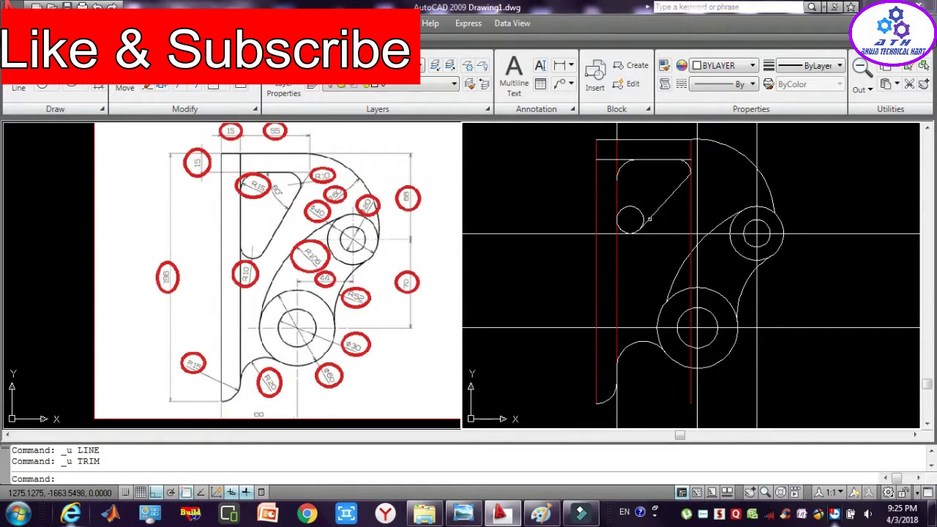
Trim the small left circle against the diagonal and left vertical lines.
click(650, 218)
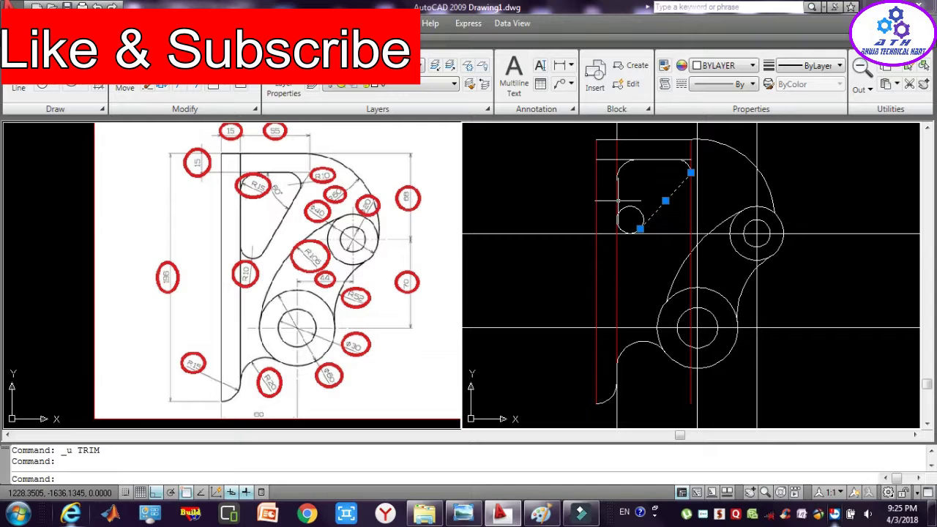
click(617, 199)
text(tr)
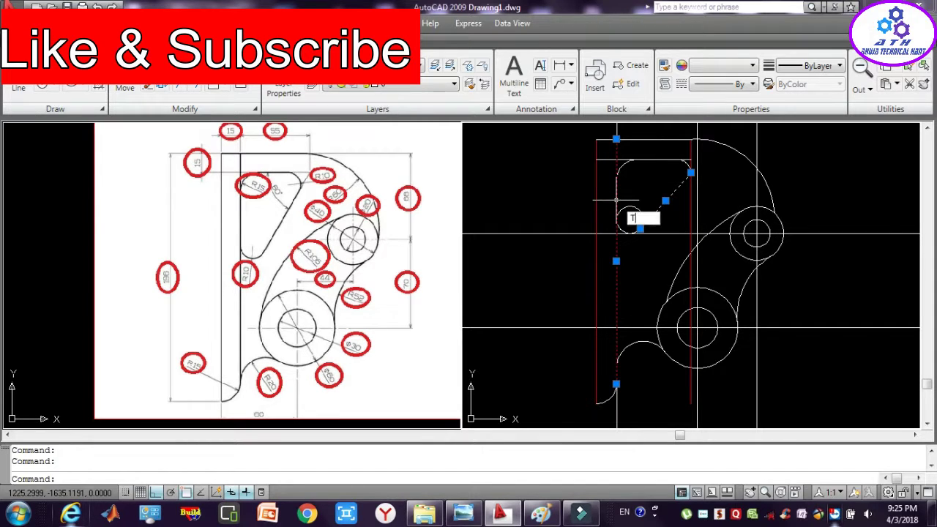
key(Return)
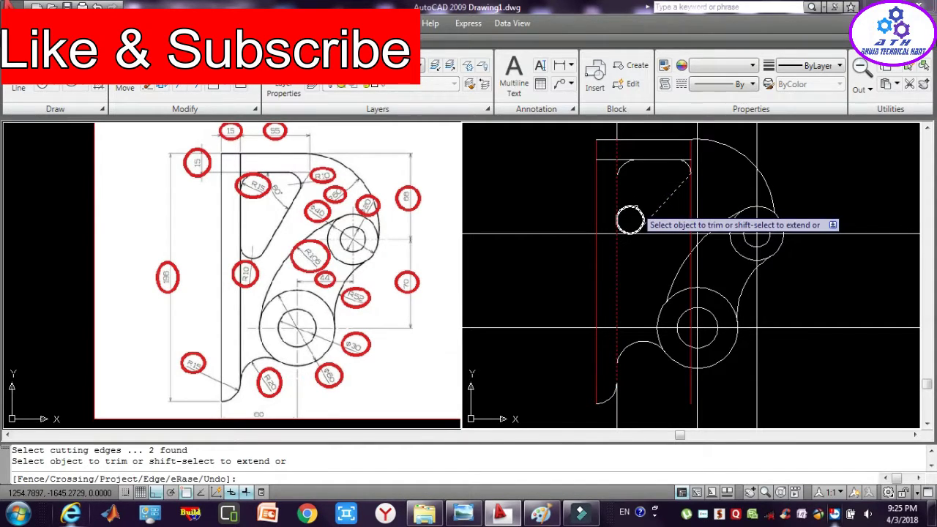
click(635, 207)
key(Escape)
key(Escape)
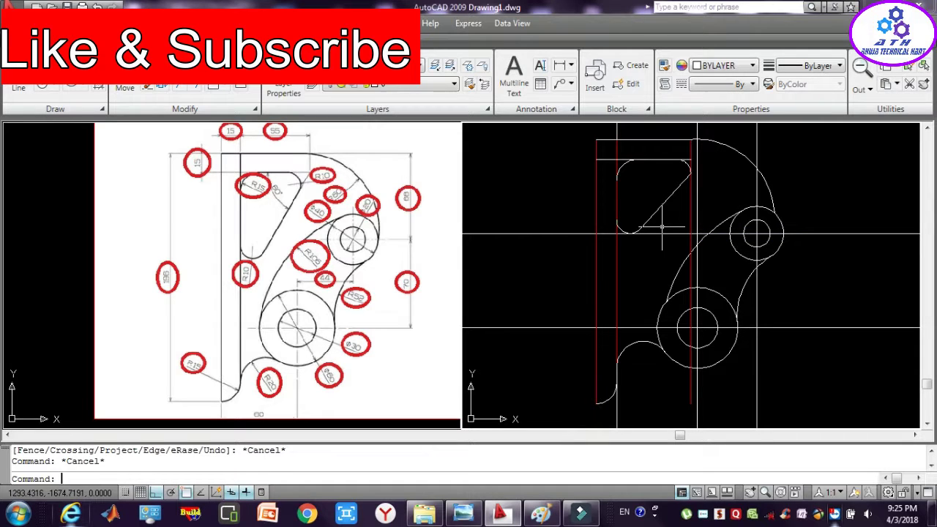
Draw a vertical line at the upper left of the cutout.
text(L)
key(Return)
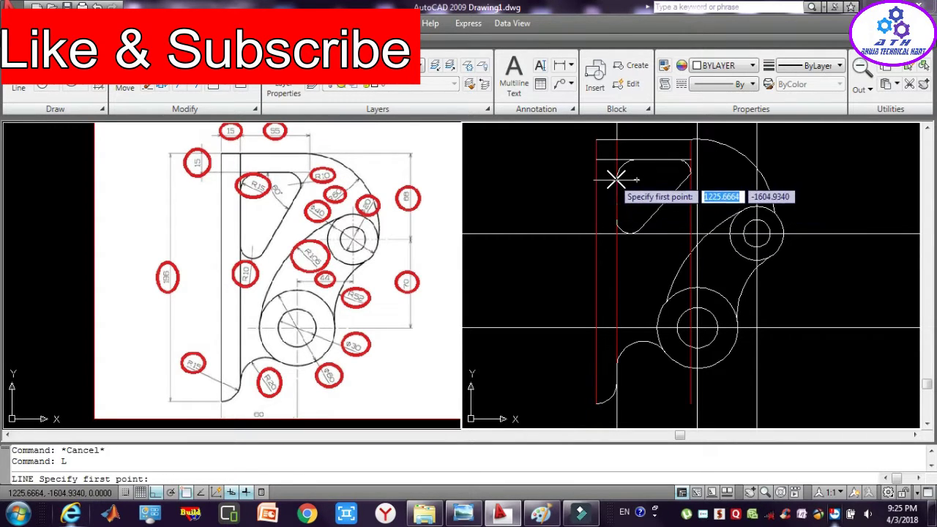
click(612, 177)
click(614, 216)
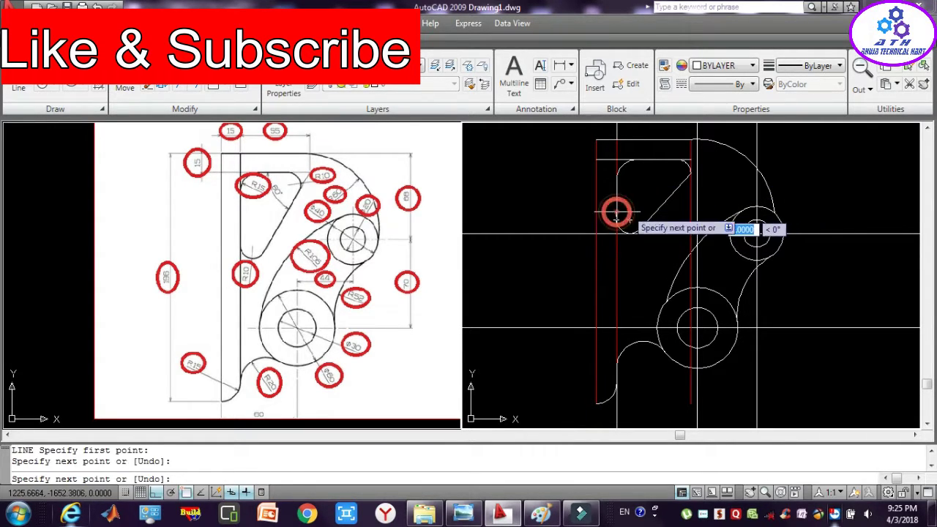
key(Escape)
key(Escape)
key(Escape)
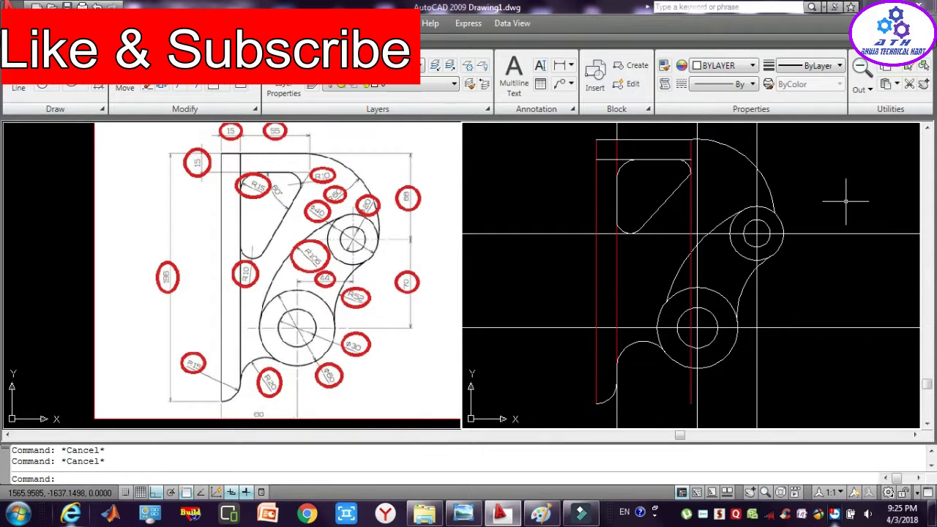
Regenerate the drawing and erase the right centre line and the red and white vertical lines.
text(re)
key(Return)
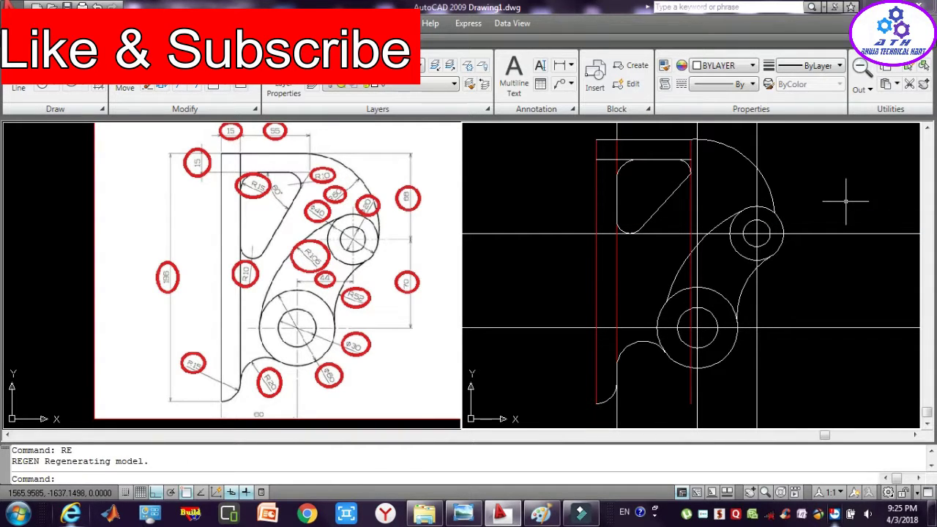
key(Escape)
click(779, 371)
click(739, 389)
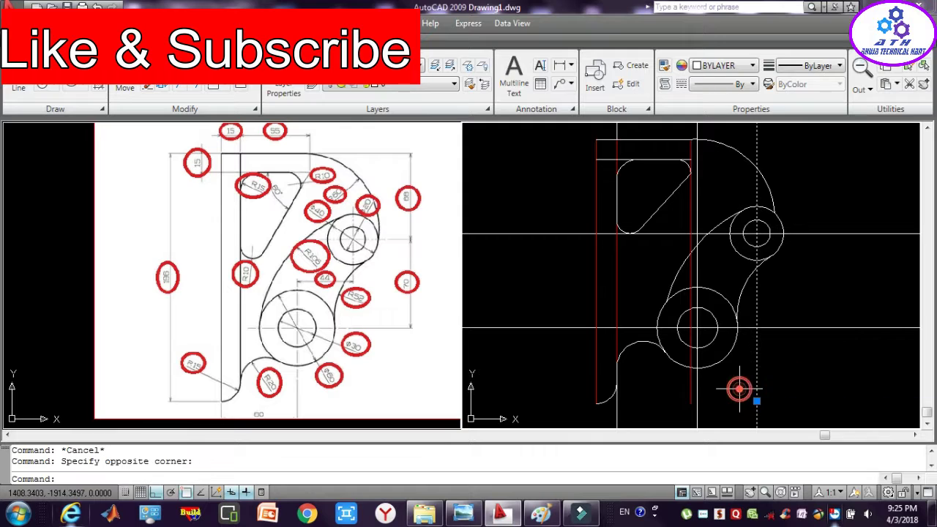
key(Delete)
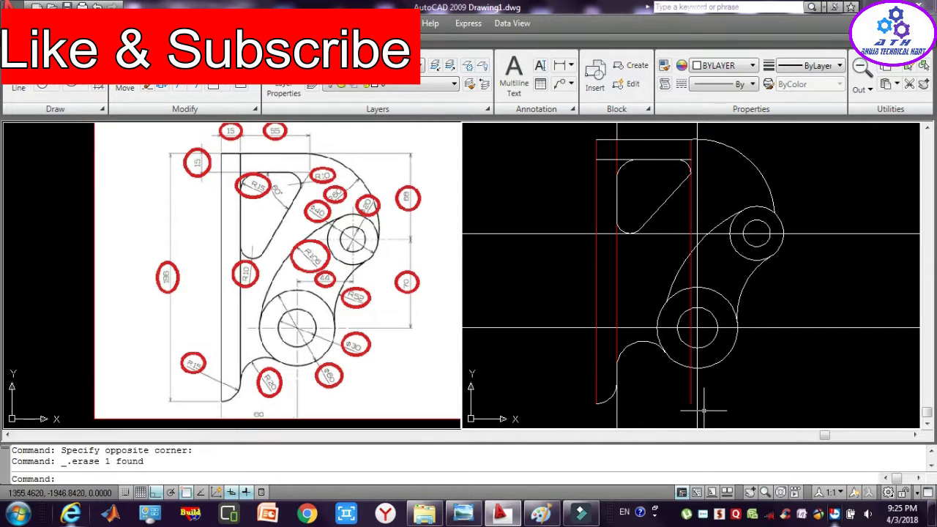
click(703, 410)
click(670, 395)
key(Delete)
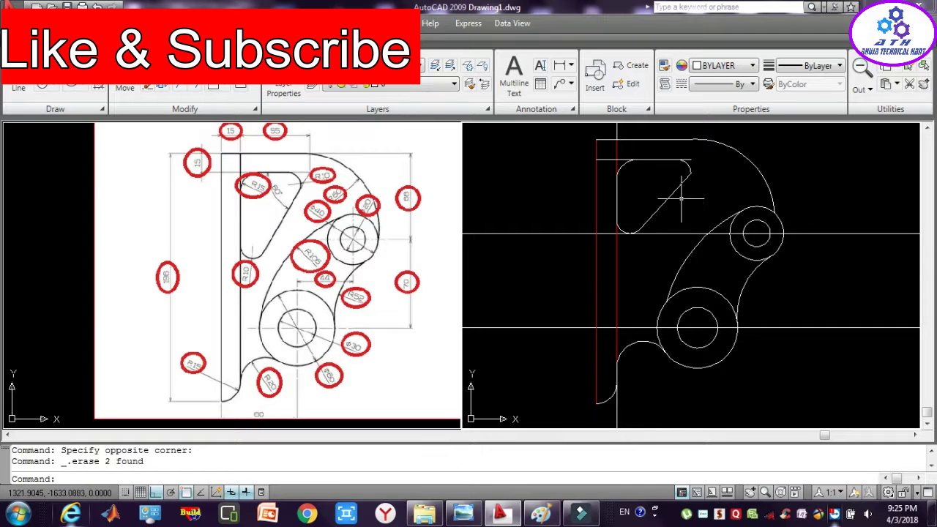
Erase the horizontal line above the slot and the vertical construction line inside the outline.
click(619, 159)
key(Delete)
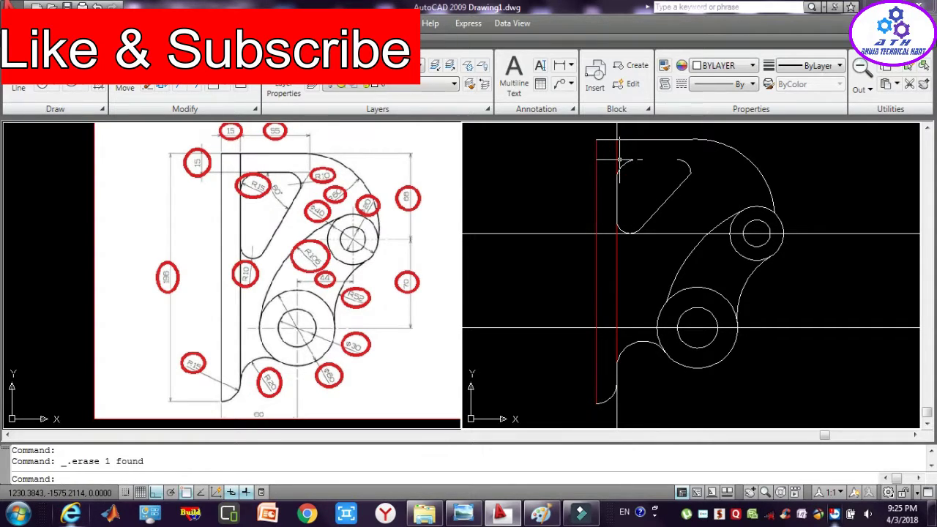
click(619, 406)
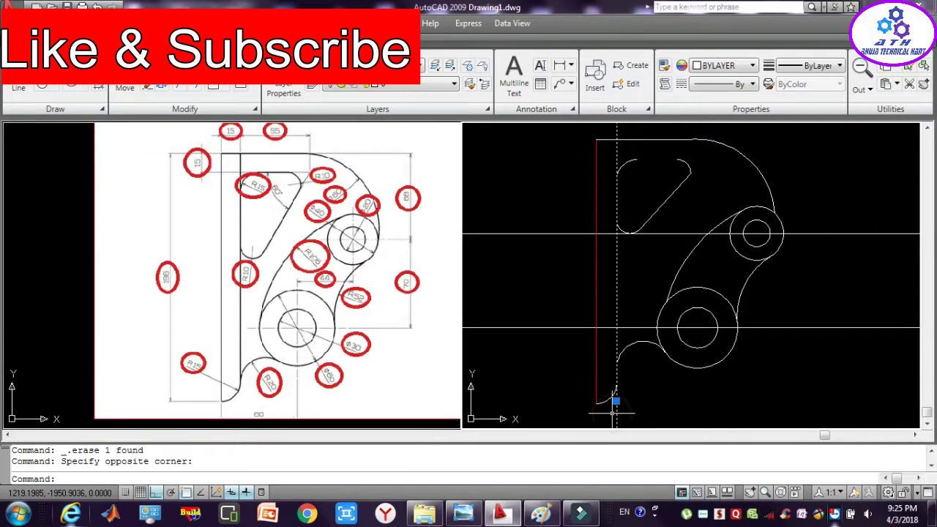
click(613, 398)
click(532, 355)
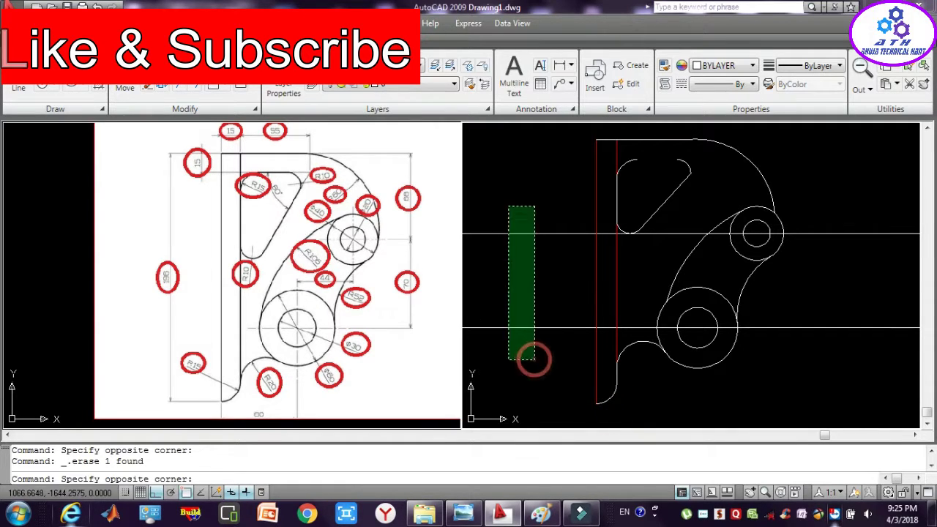
click(508, 205)
key(Delete)
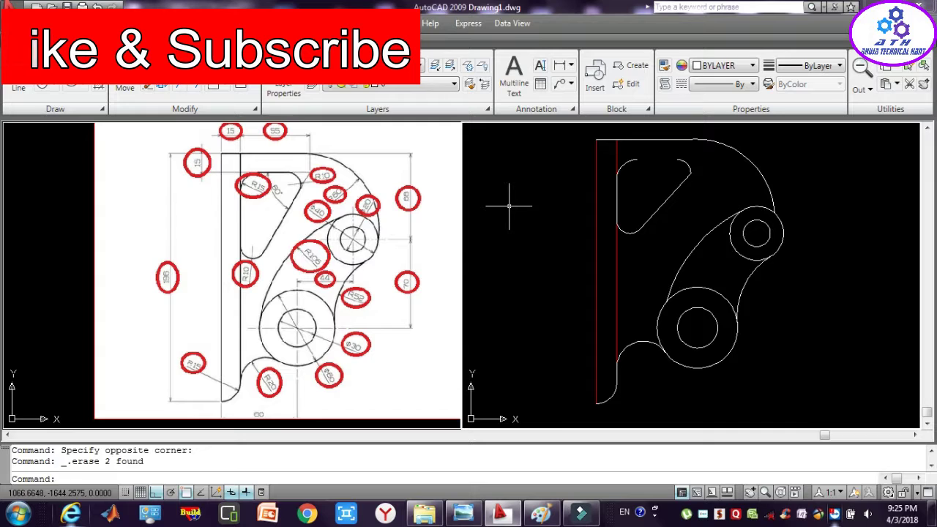
key(ctrl+z)
key(ctrl+z)
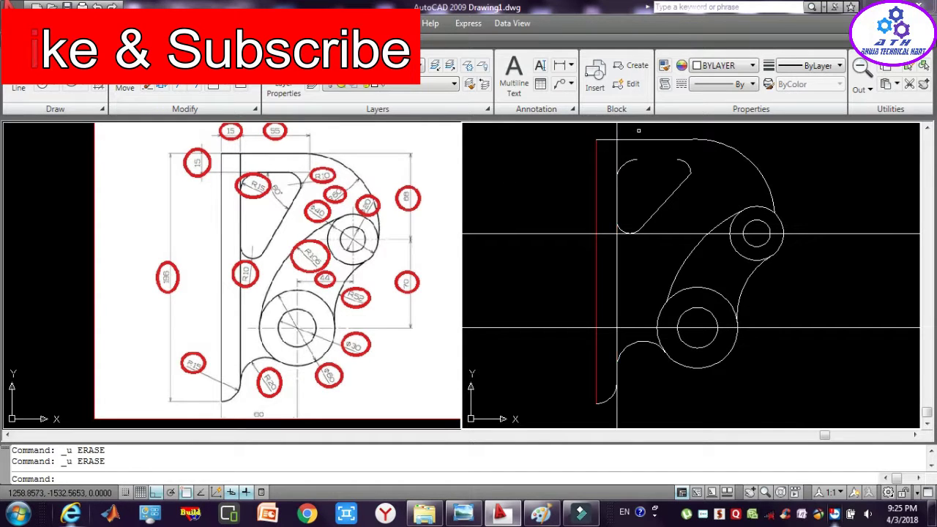
click(616, 129)
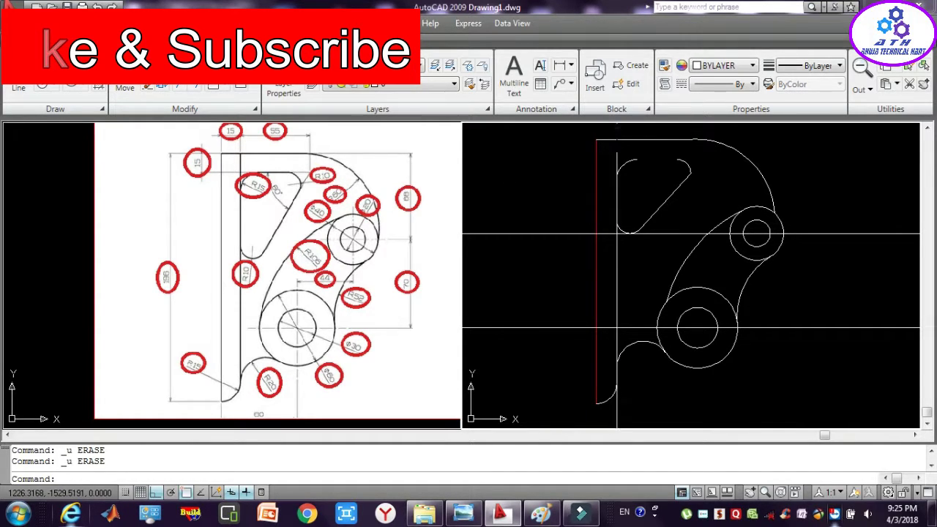
key(Delete)
Draw the missing top edge of the triangular slot.
text(l)
key(Return)
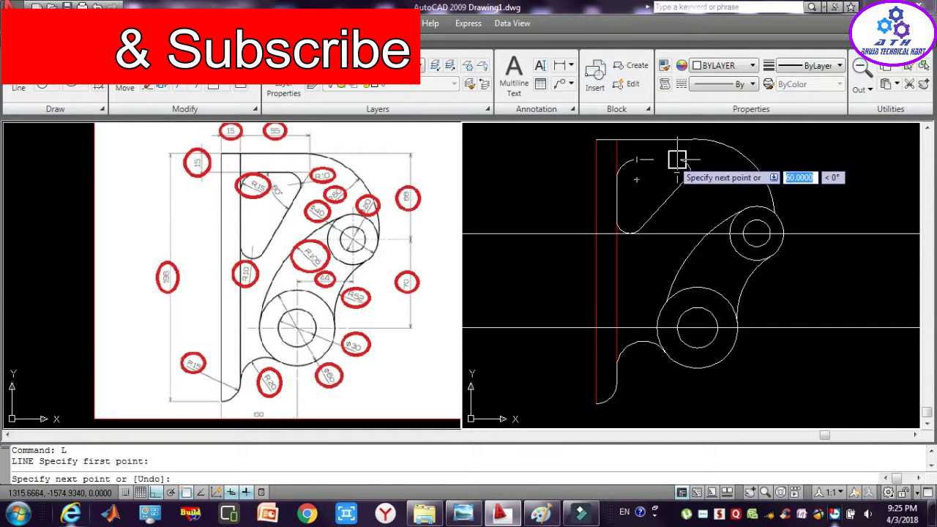
click(678, 160)
key(Escape)
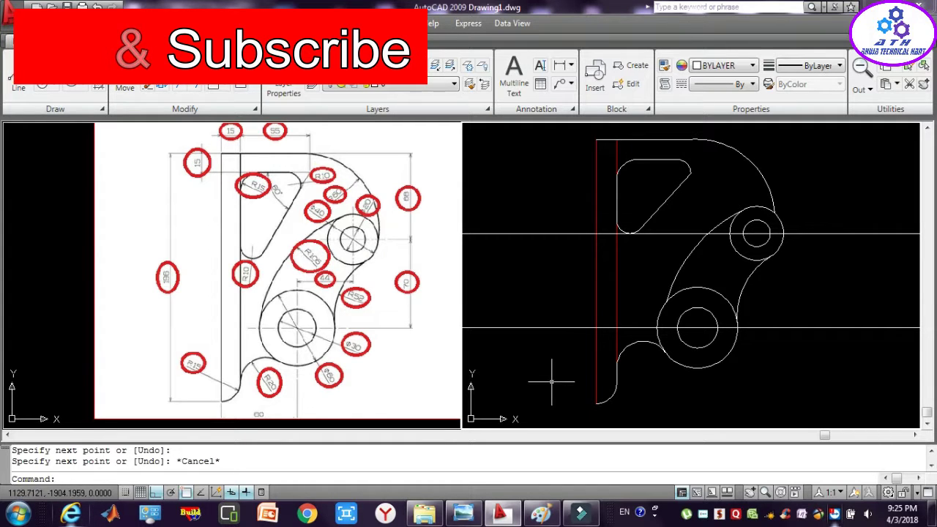
Erase the two horizontal construction lines and recentre the bracket in view.
click(551, 382)
click(505, 206)
key(Delete)
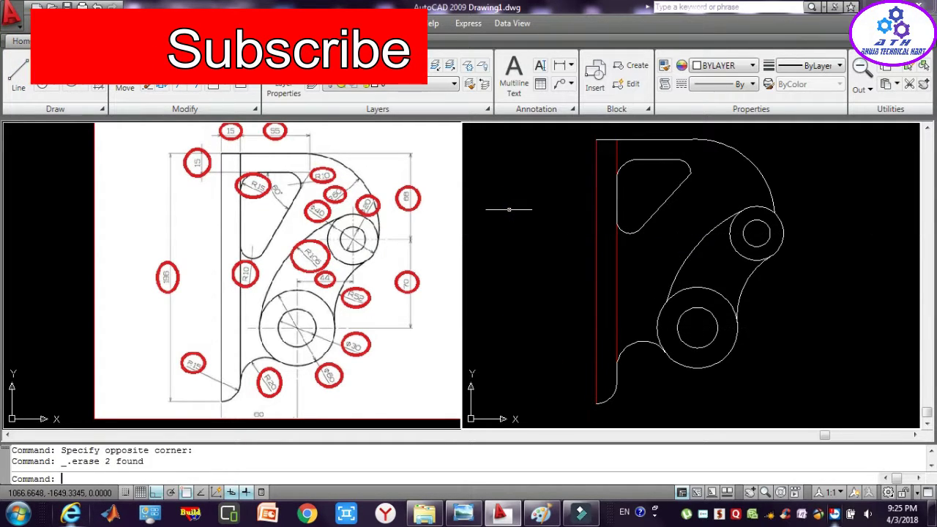
key(Escape)
text(p)
key(Return)
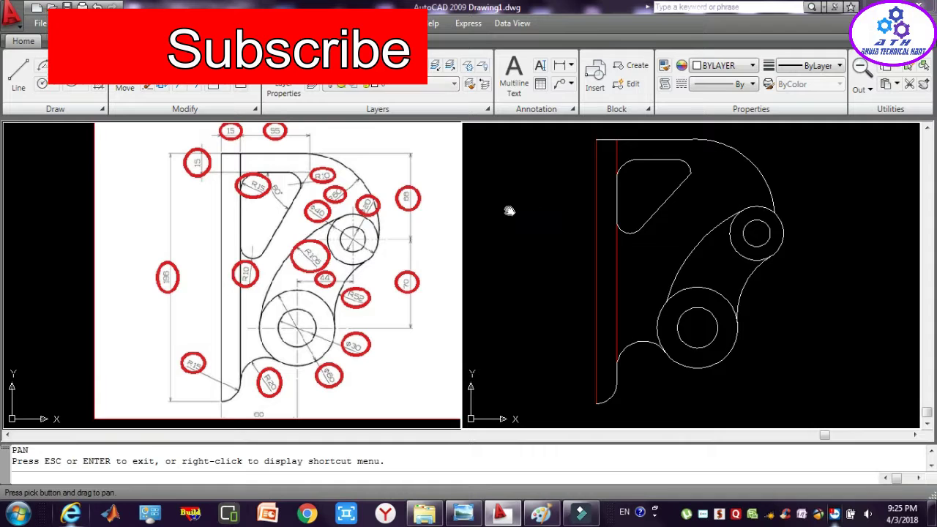
drag(648, 227, 638, 235)
key(Escape)
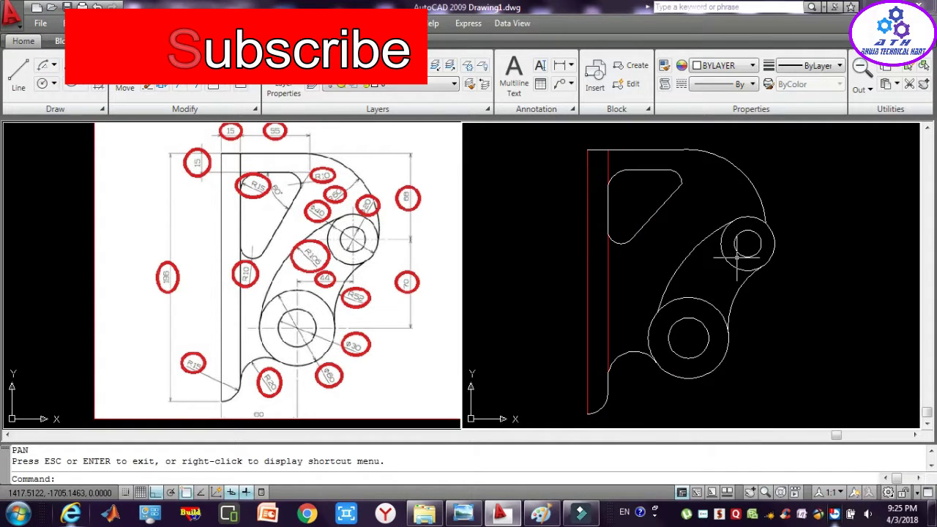
text(g)
key(Return)
Create group FVEVFGVGF from all 20 outline objects selected with a window.
text(FVEVFGVGF)
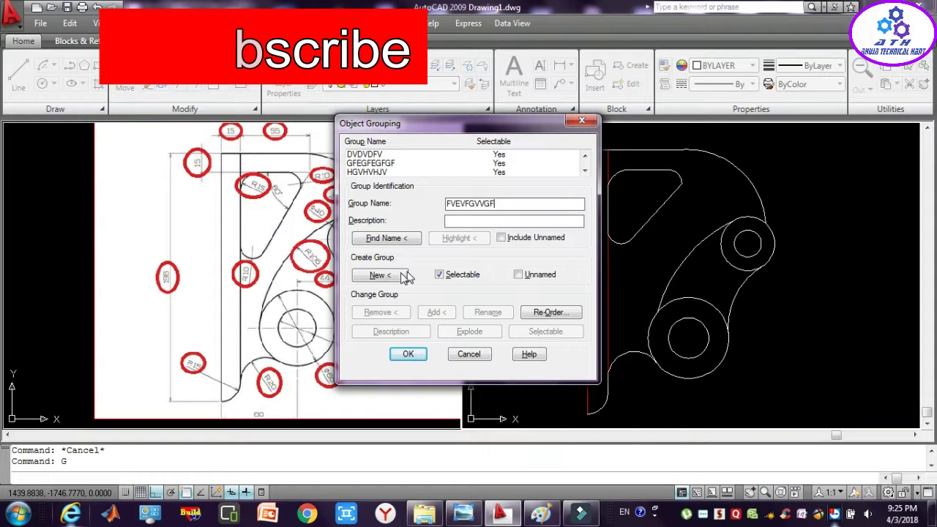
click(380, 274)
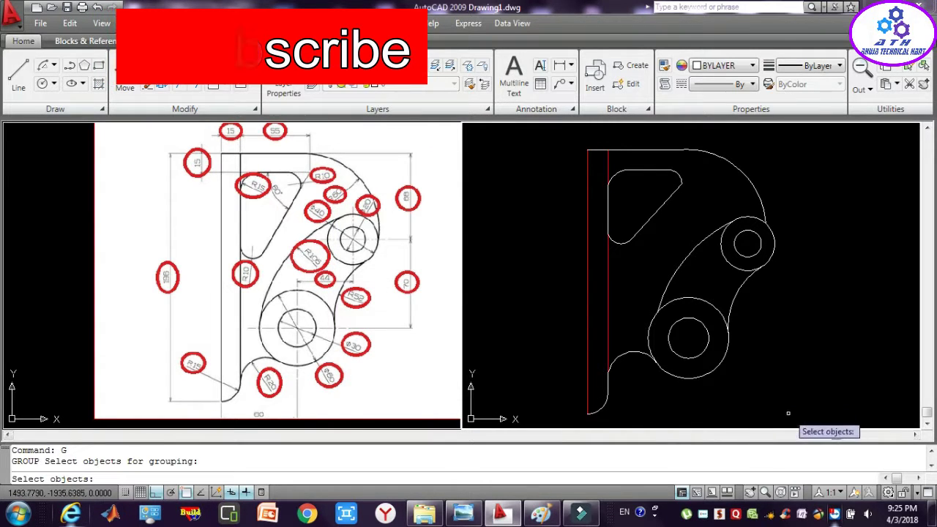
click(793, 421)
click(511, 149)
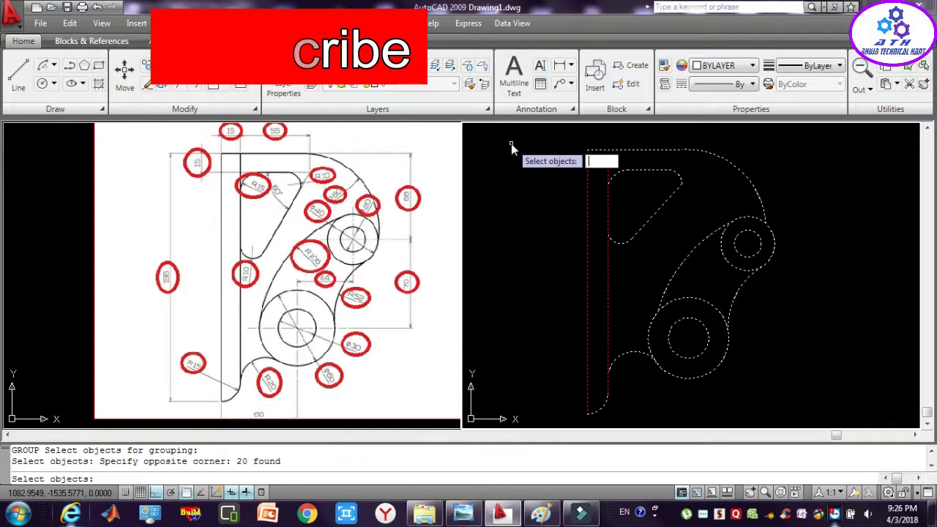
key(Return)
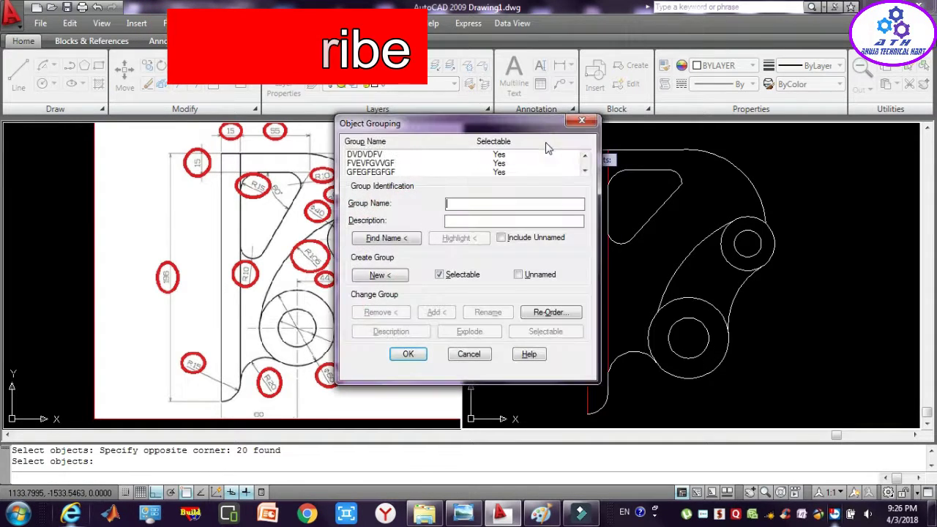
click(408, 354)
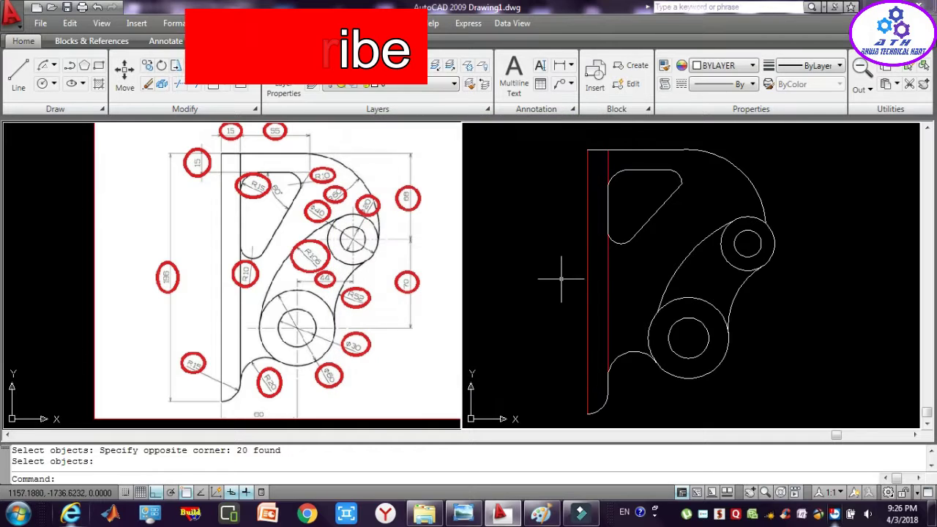
key(Escape)
Set the grouped bracket outline's colour to red and lineweight to 0.35 mm.
click(609, 150)
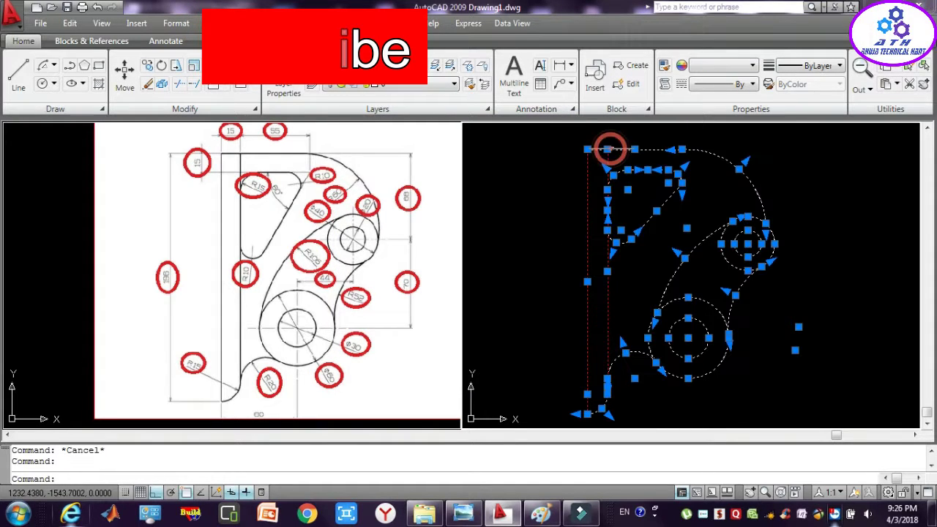
click(728, 67)
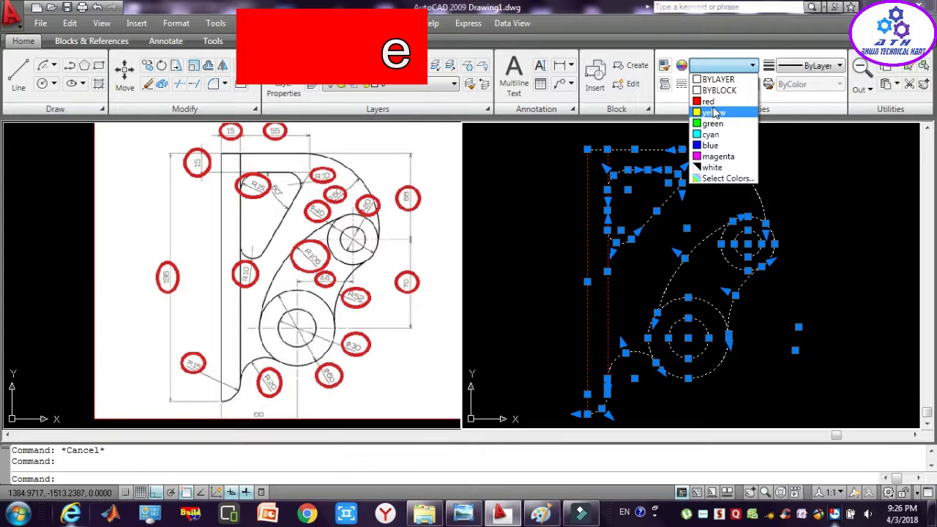
click(708, 101)
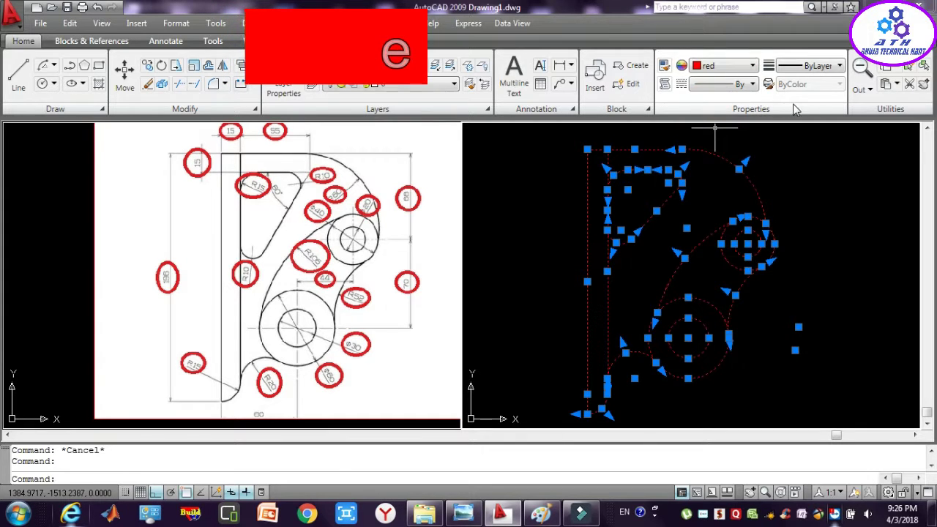
click(833, 67)
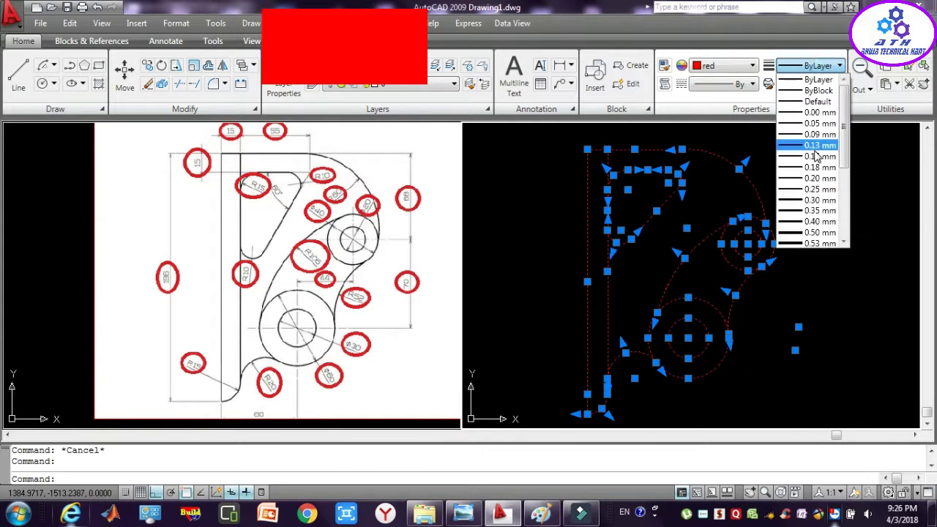
click(819, 210)
key(Escape)
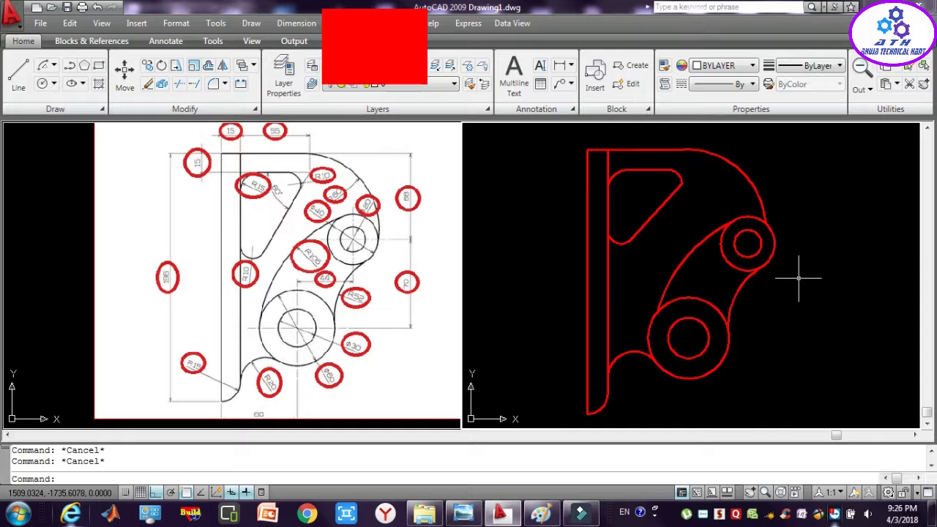
text(p)
key(Return)
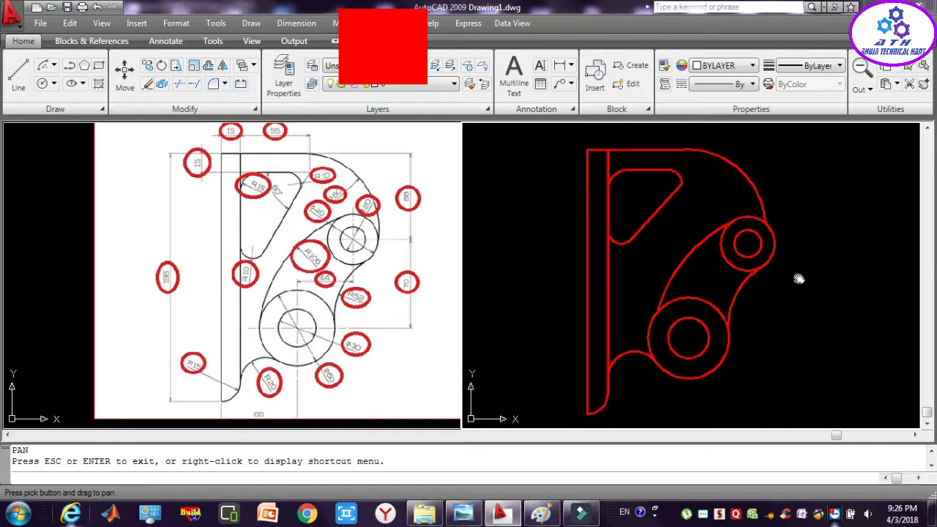
drag(760, 327, 756, 313)
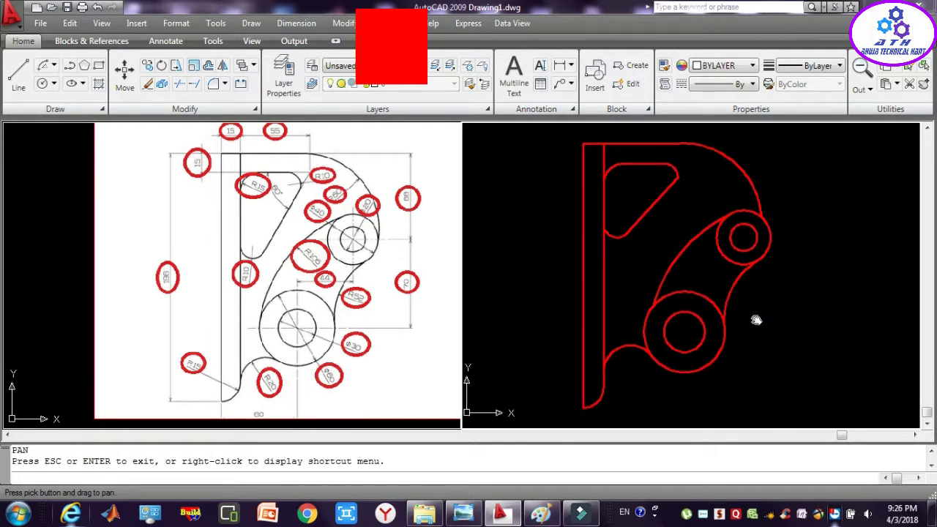
key(Escape)
key(Escape)
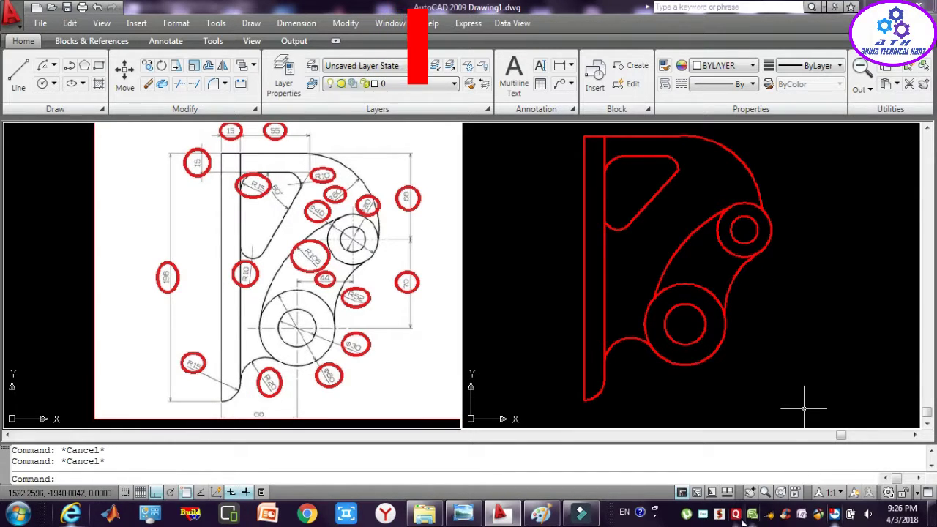
right_click(719, 514)
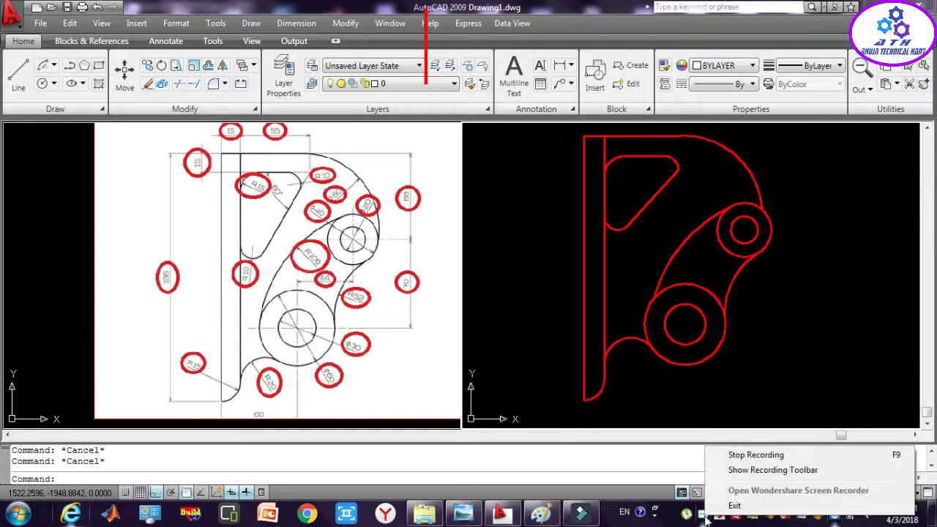